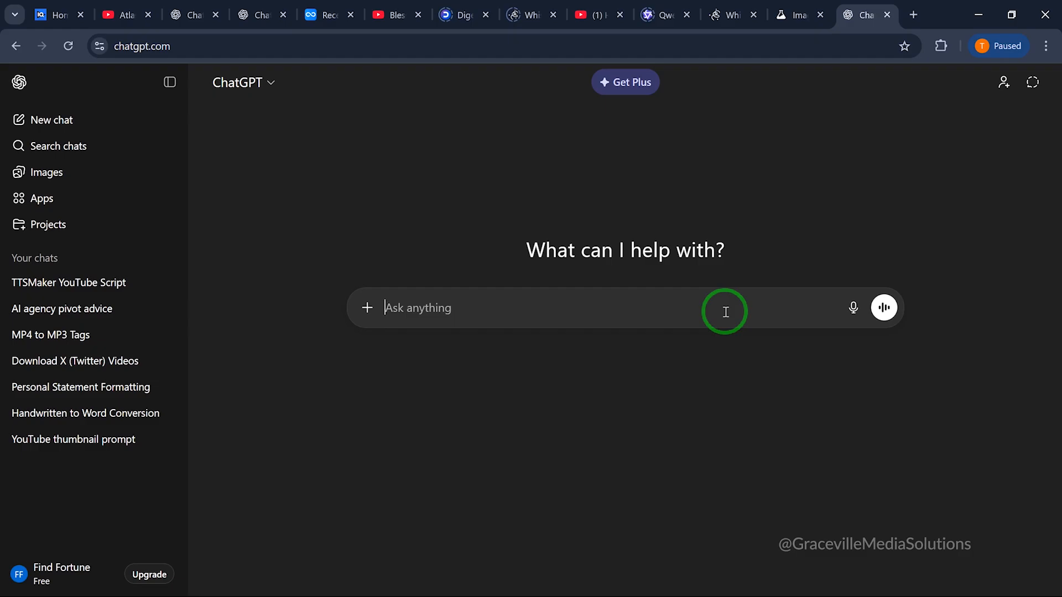
Step: Send a request to act as a prompt engineer and structure a 1:1 SOAR HIRES private jet hire flyer prompt with email, website and phone details
text(I)
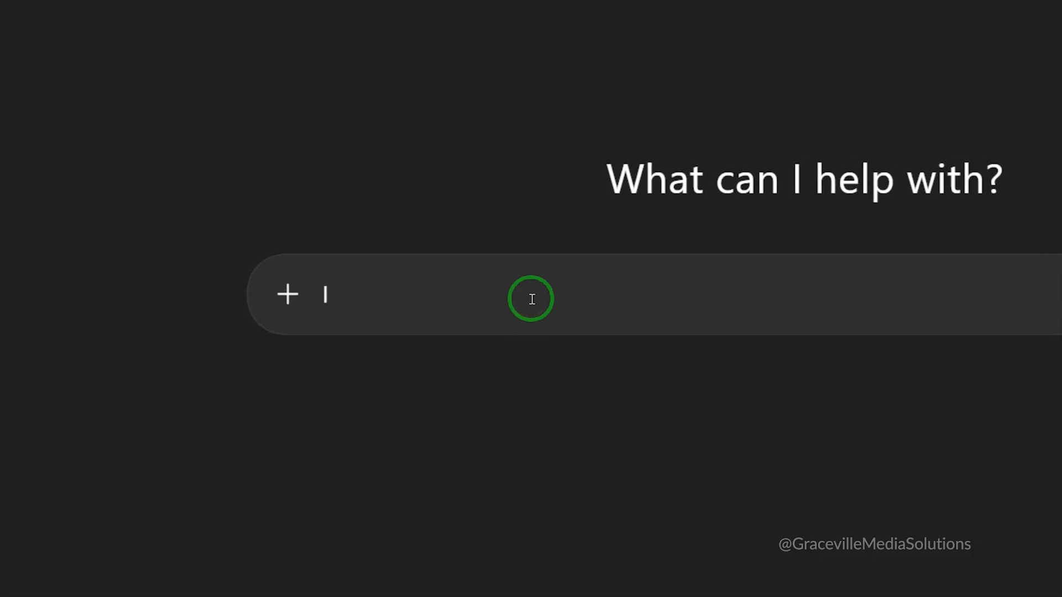
text( want to )
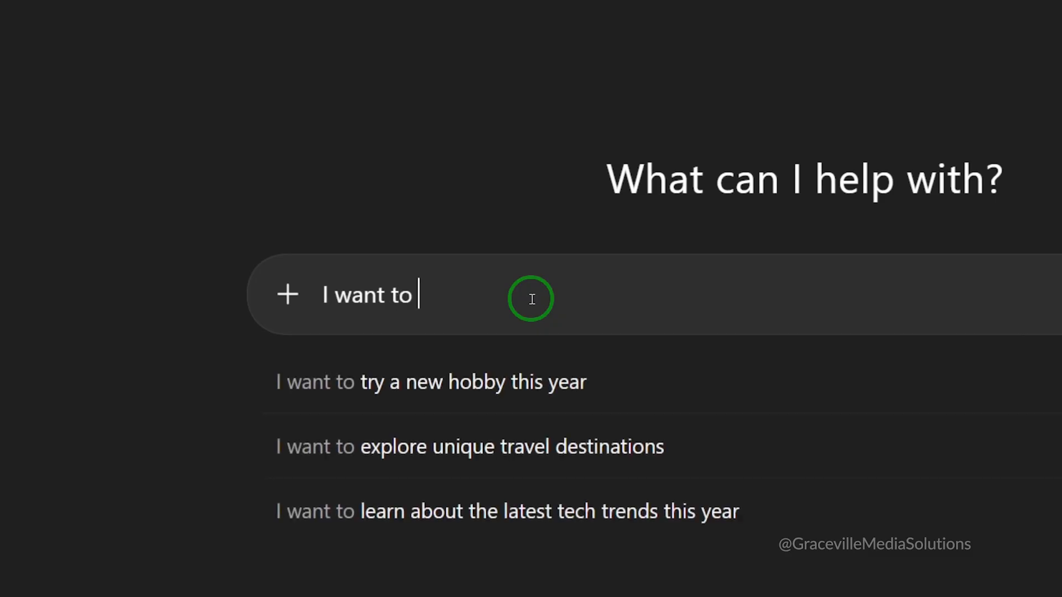
text(create a je)
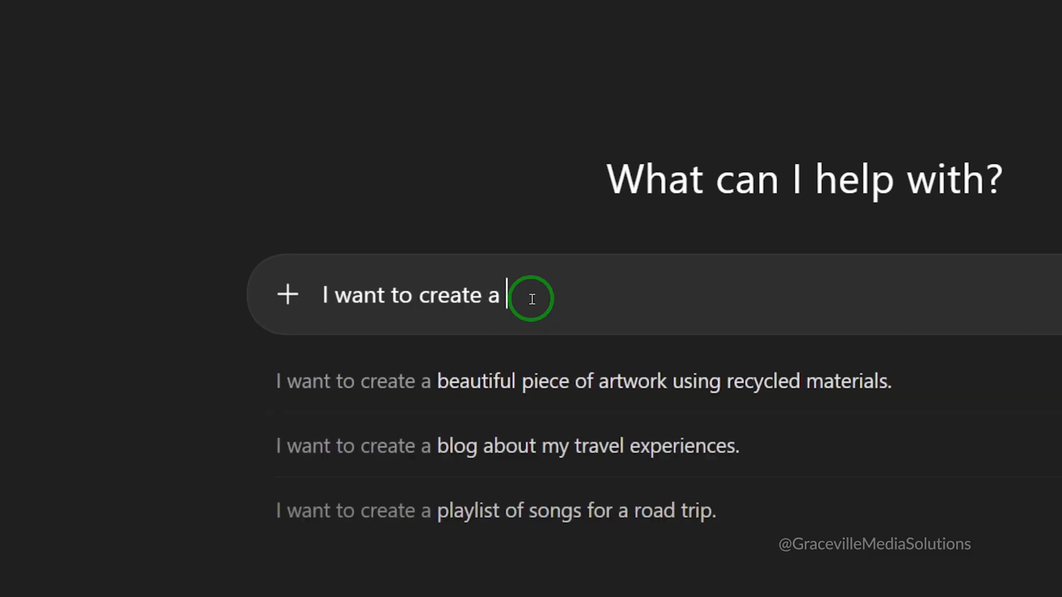
key(BackSpace)
key(BackSpace)
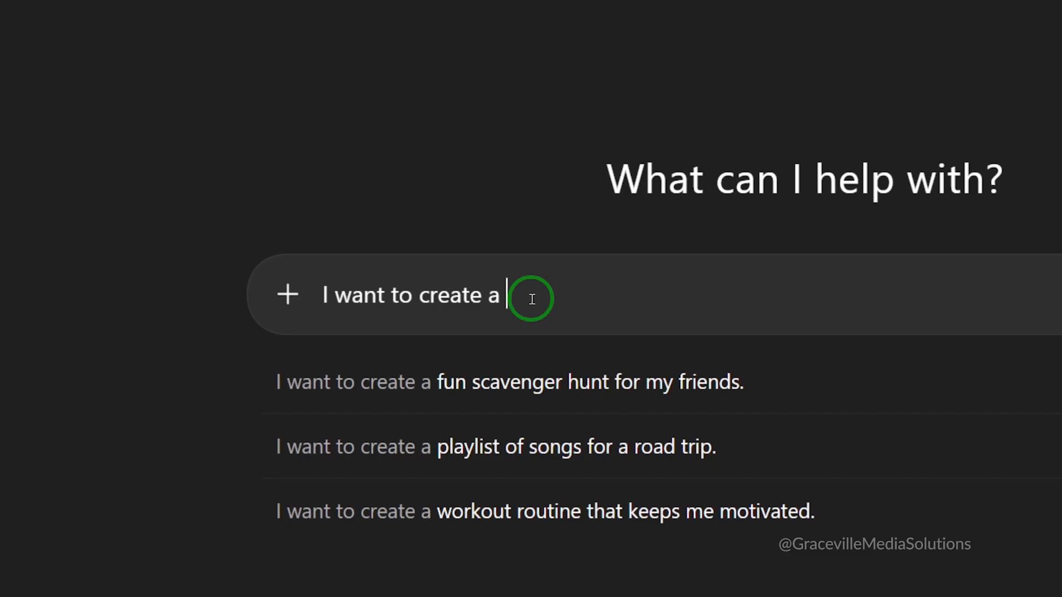
text(flyer fo)
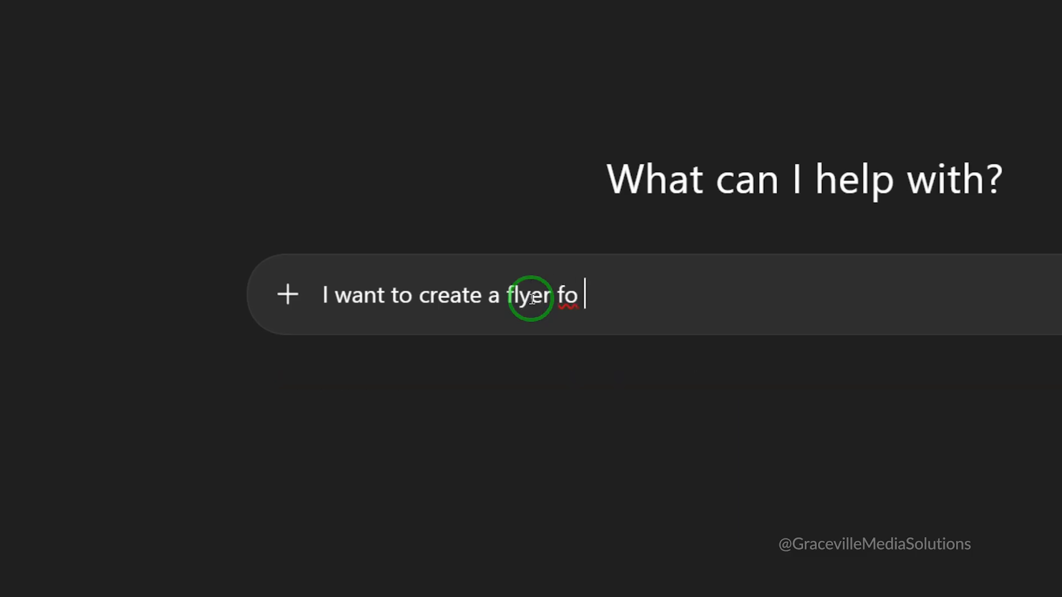
key(BackSpace)
text(r a pri)
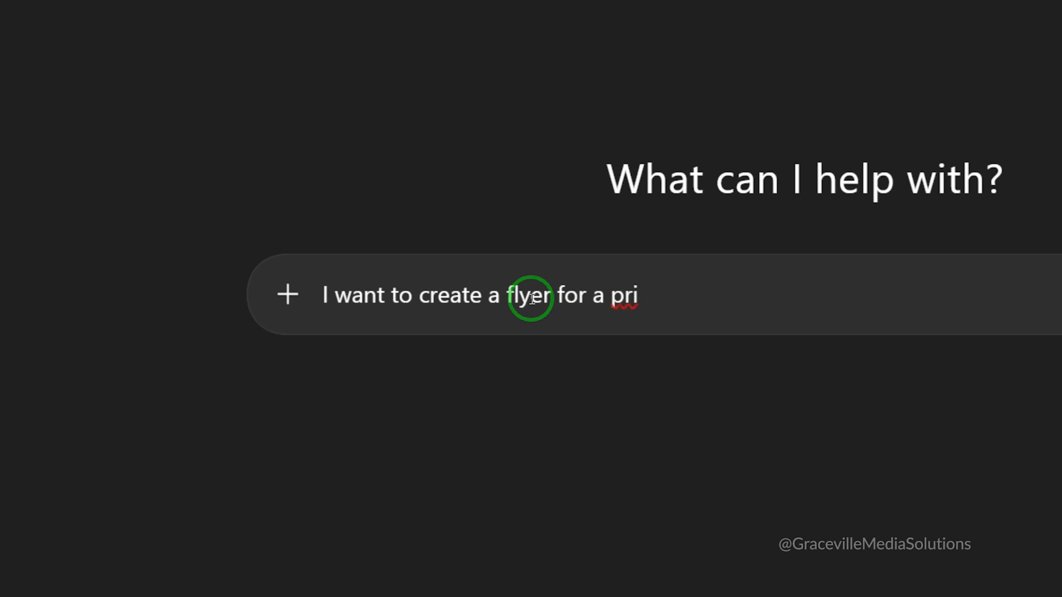
text(vate jet ba)
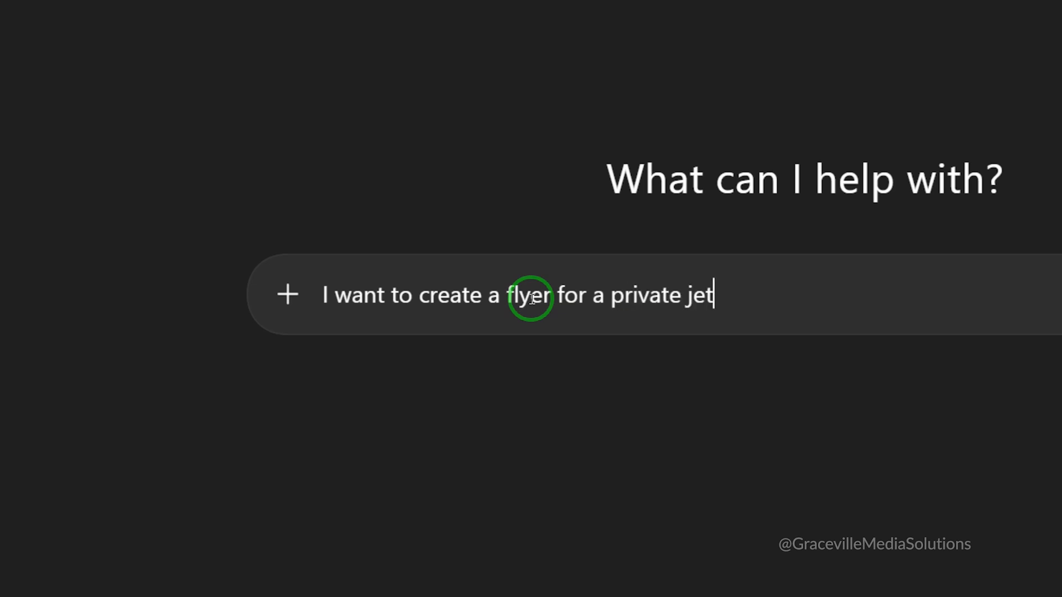
text(t)
key(BackSpace)
key(BackSpace)
text(t)
key(BackSpace)
text(rand called SOAR HIRES. It shoud b)
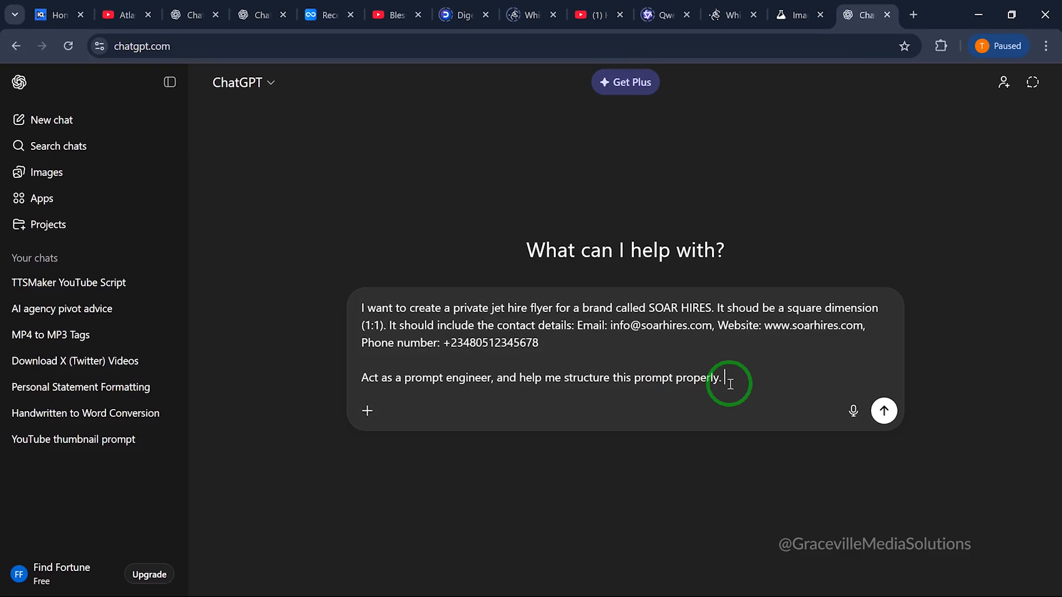
click(884, 411)
Step: Review the full detailed prompt, the shortened prompt and the optional negative prompt in the reply
scroll(798, 335, down, 8)
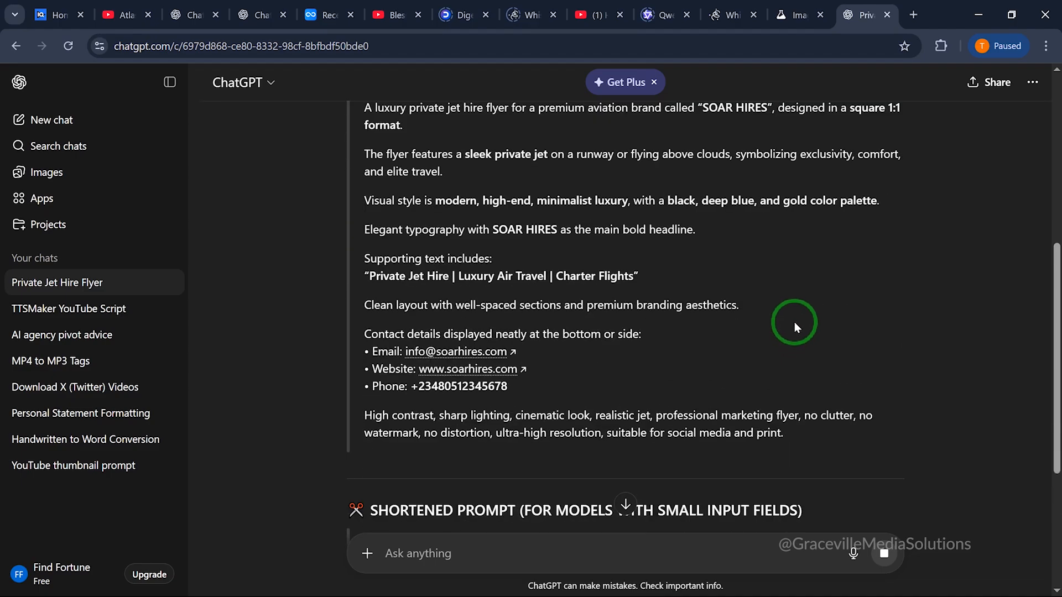
scroll(794, 322, down, 3)
scroll(795, 323, up, 2)
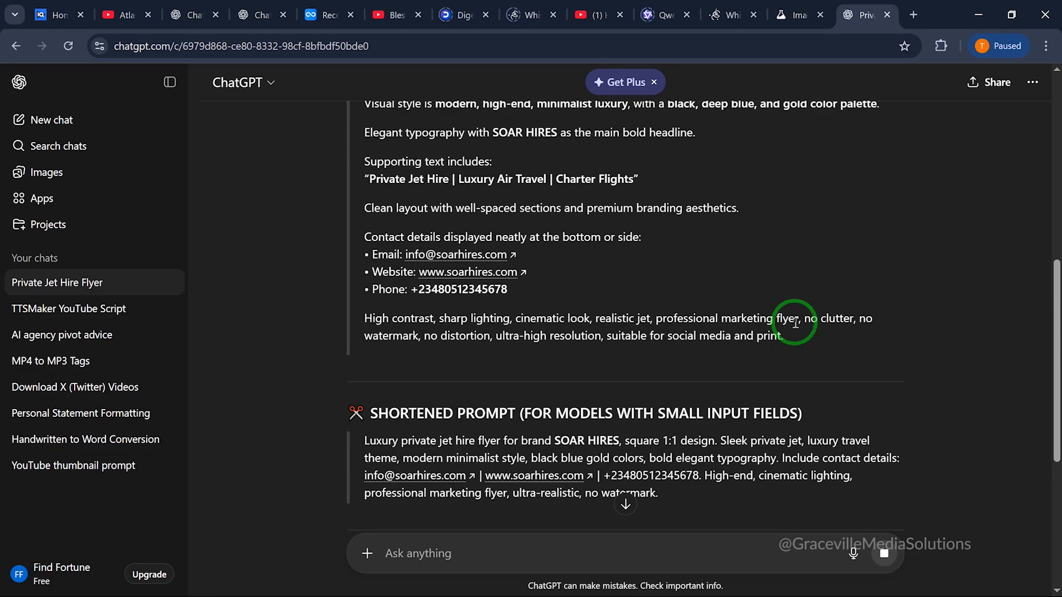
scroll(795, 323, up, 2)
scroll(790, 319, up, 1)
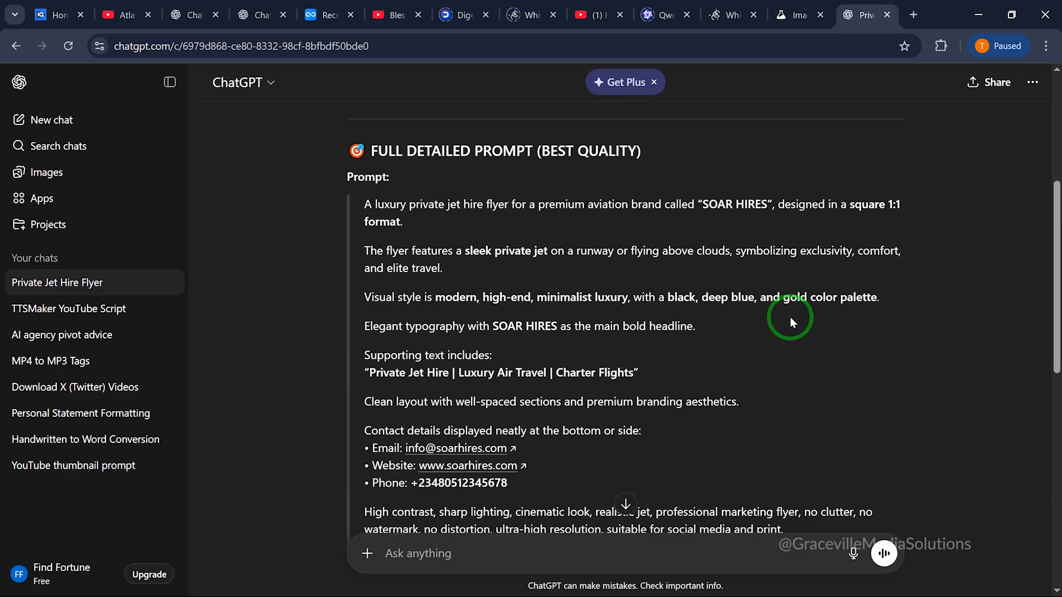
scroll(790, 318, down, 5)
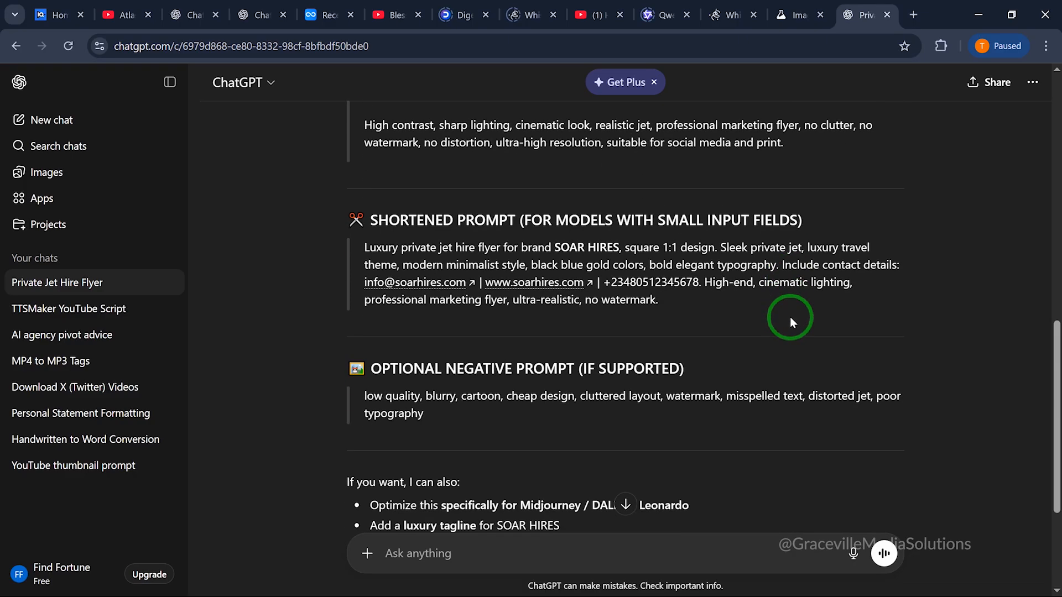
scroll(790, 317, down, 4)
scroll(790, 317, up, 4)
scroll(790, 317, up, 6)
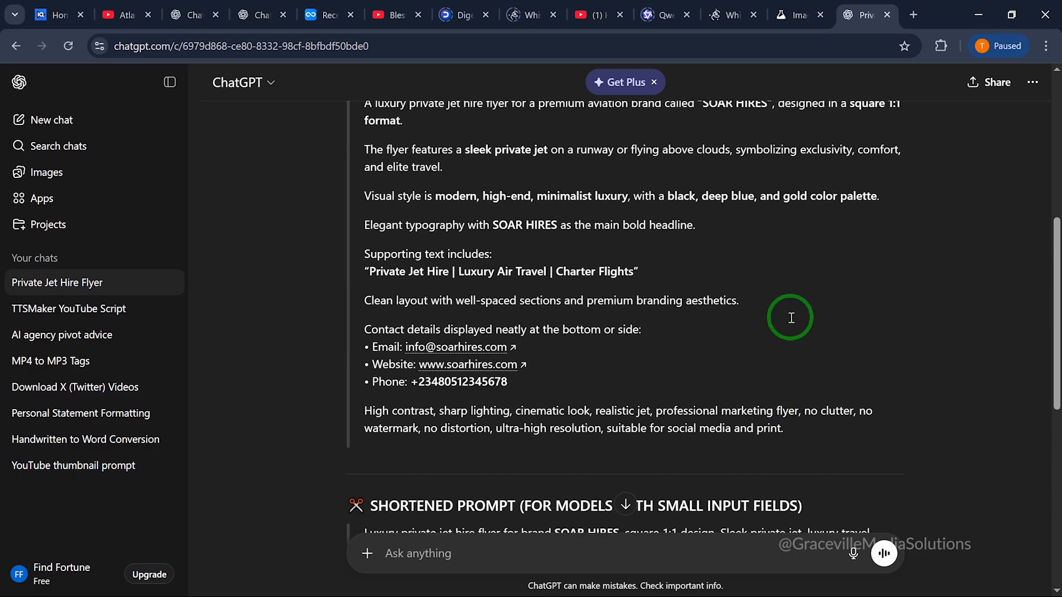
scroll(790, 317, up, 2)
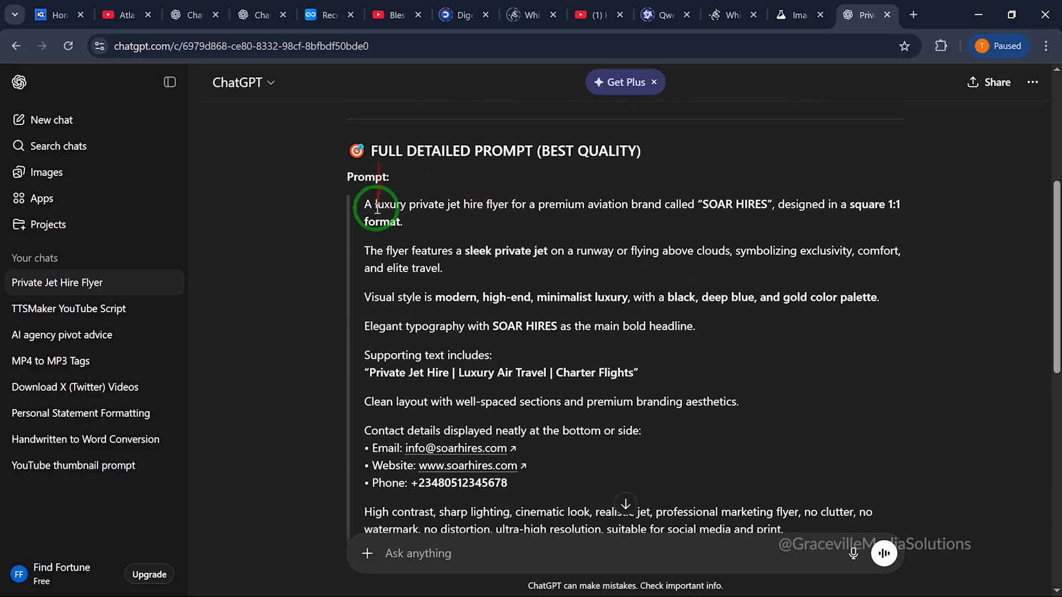
drag(363, 206, 857, 513)
scroll(835, 443, down, 6)
scroll(800, 396, up, 2)
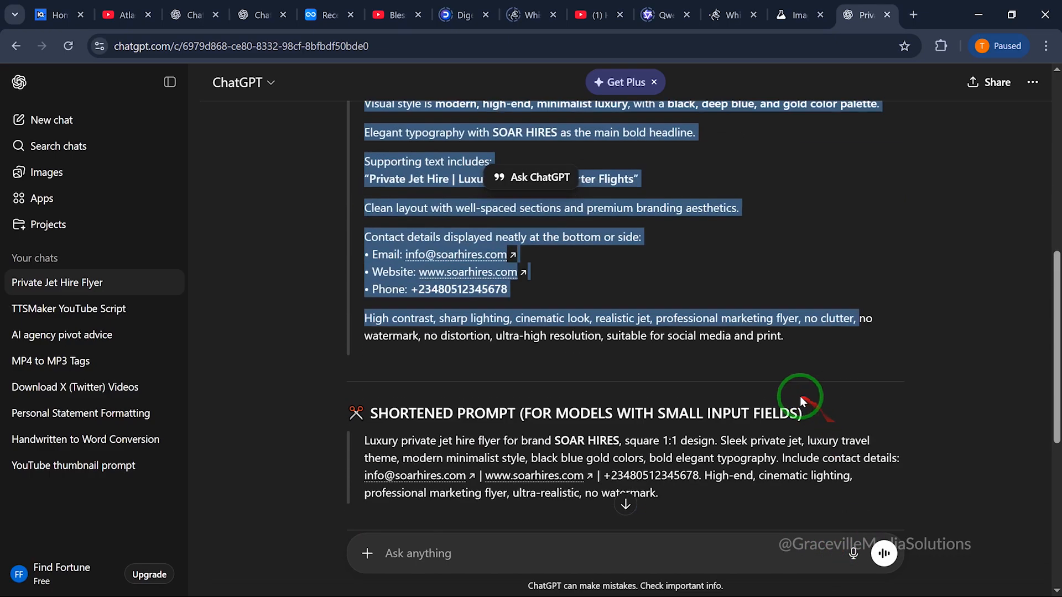
click(796, 352)
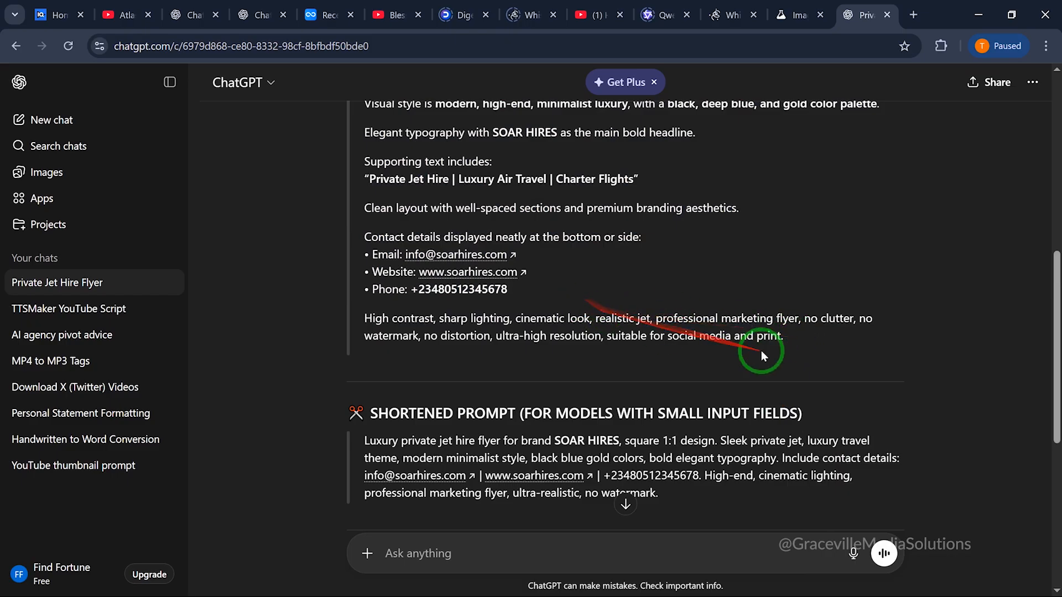
Step: Copy the full detailed prompt text from "A luxury private jet hire flyer" through the phone contact line
scroll(699, 348, up, 2)
drag(519, 394, 362, 376)
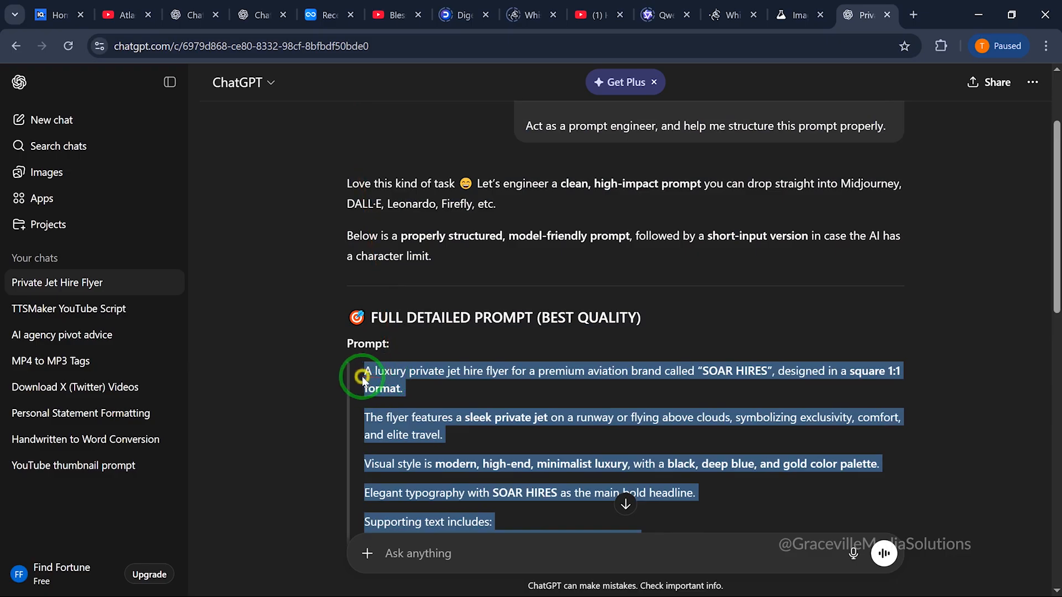
right_click(397, 367)
click(420, 377)
scroll(424, 366, down, 5)
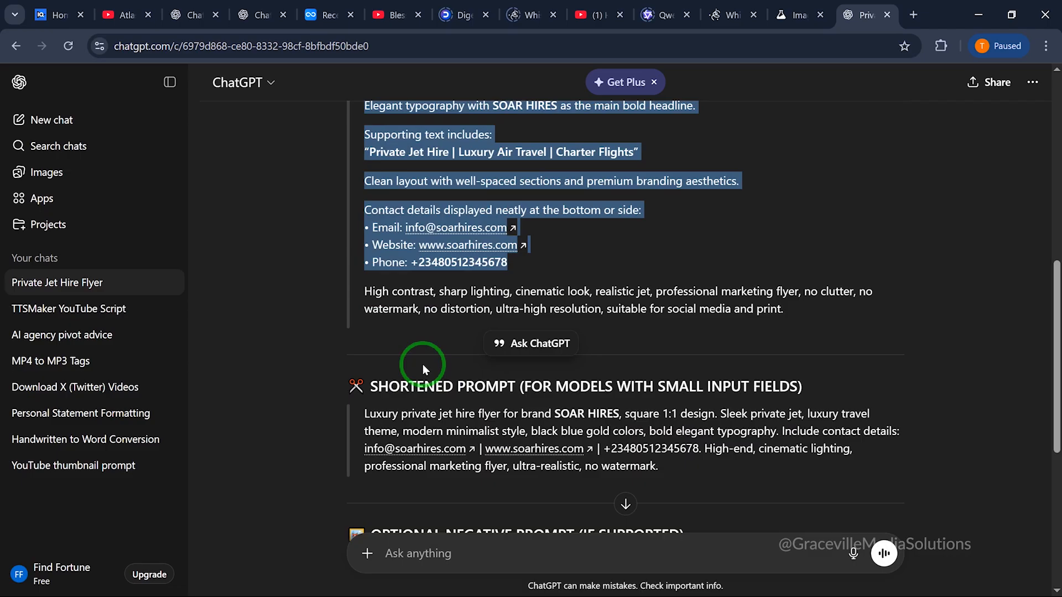
scroll(423, 364, down, 1)
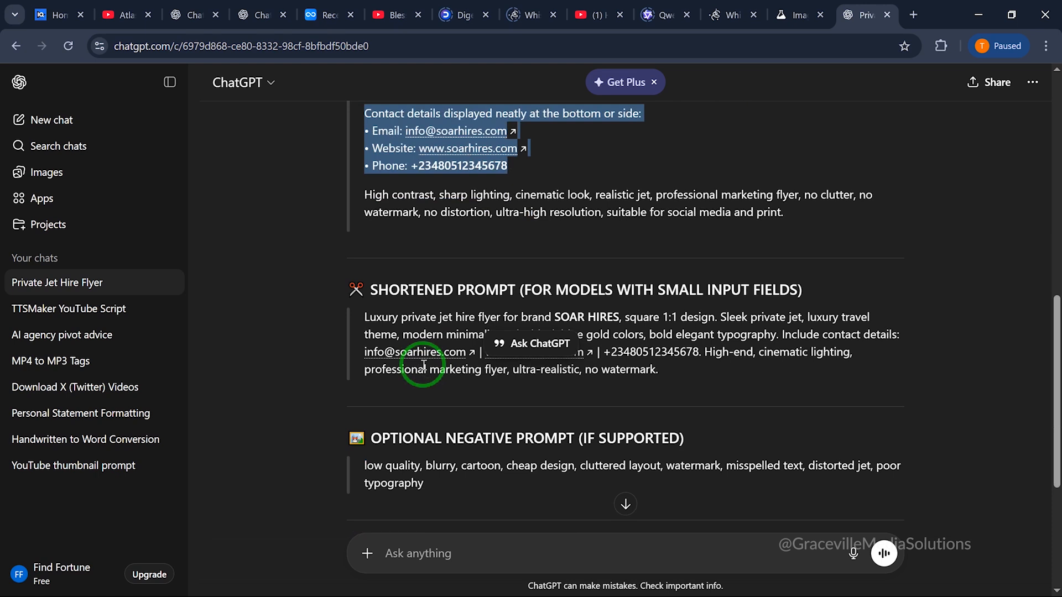
Step: Paste the copied flyer prompt into the message box of the current chat
click(463, 555)
key(ctrl+v)
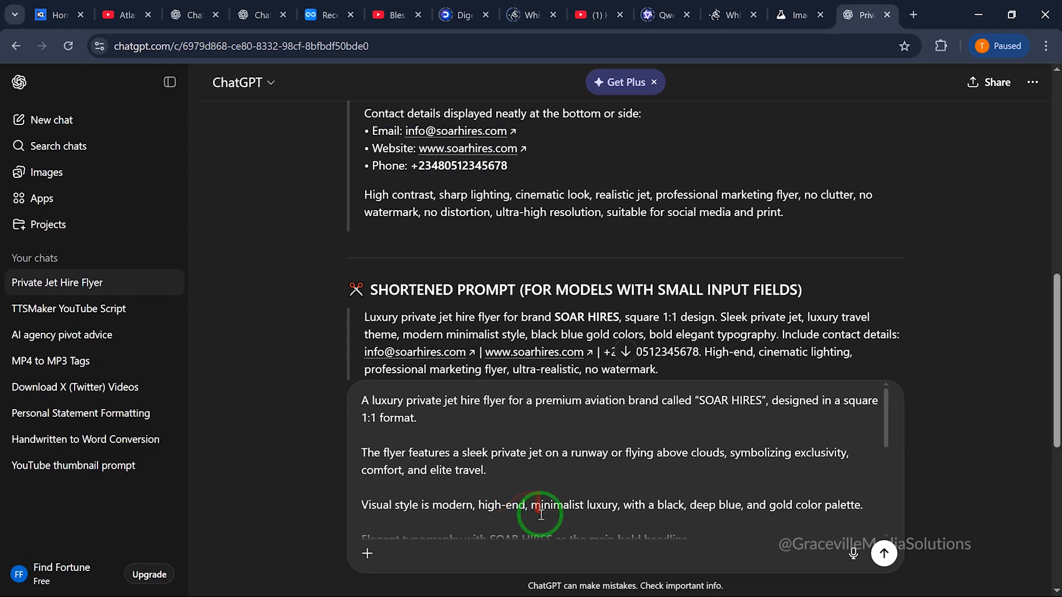
scroll(567, 479, down, 5)
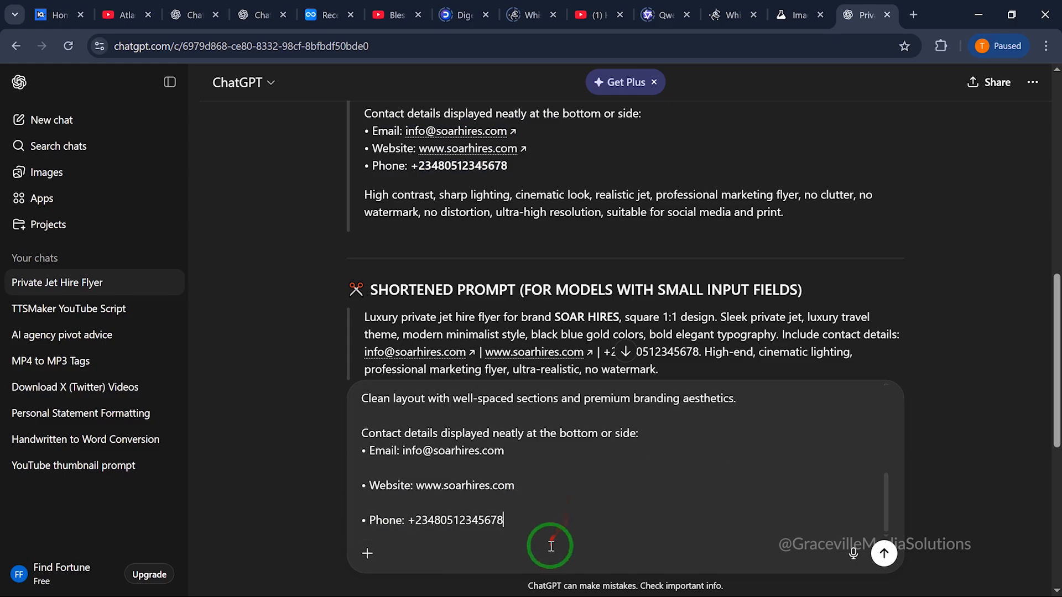
Step: Append the instruction "use the prompt to create the flyer" below the pasted prompt, separated by blank lines
key(shift+Return)
key(shift+Return)
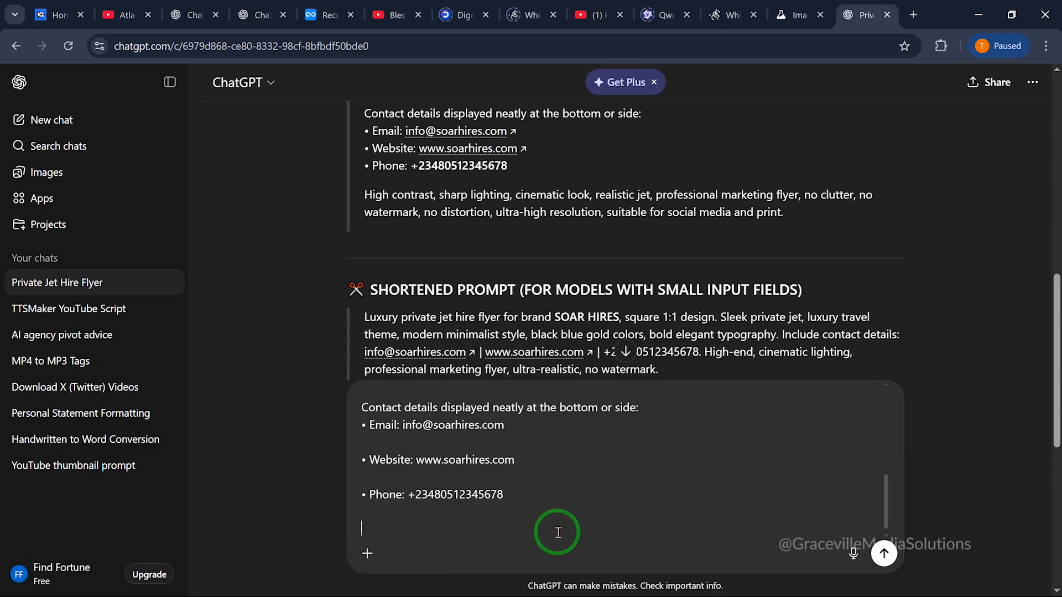
text(use)
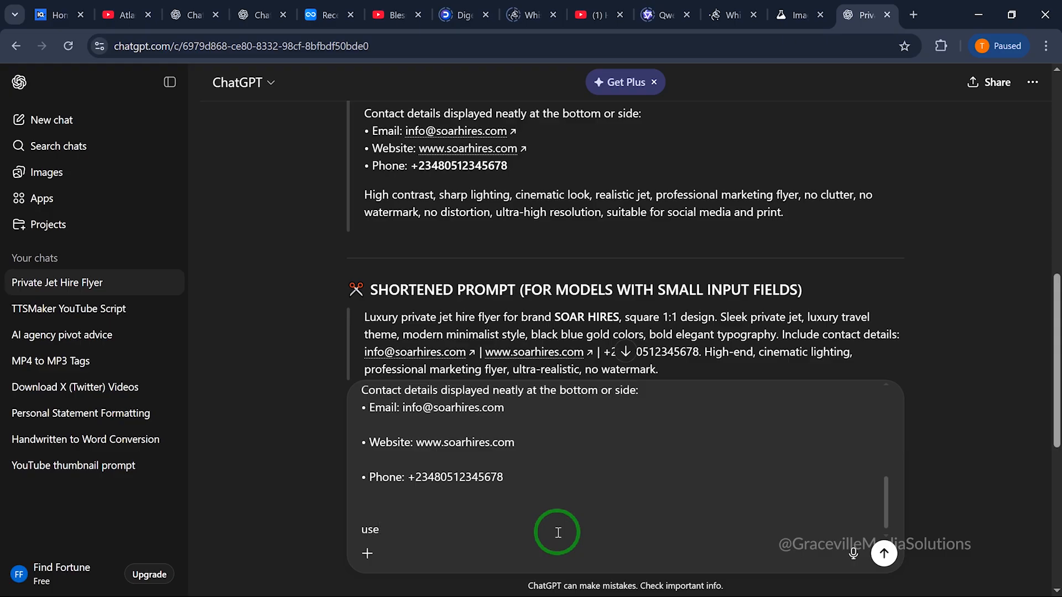
text( the i)
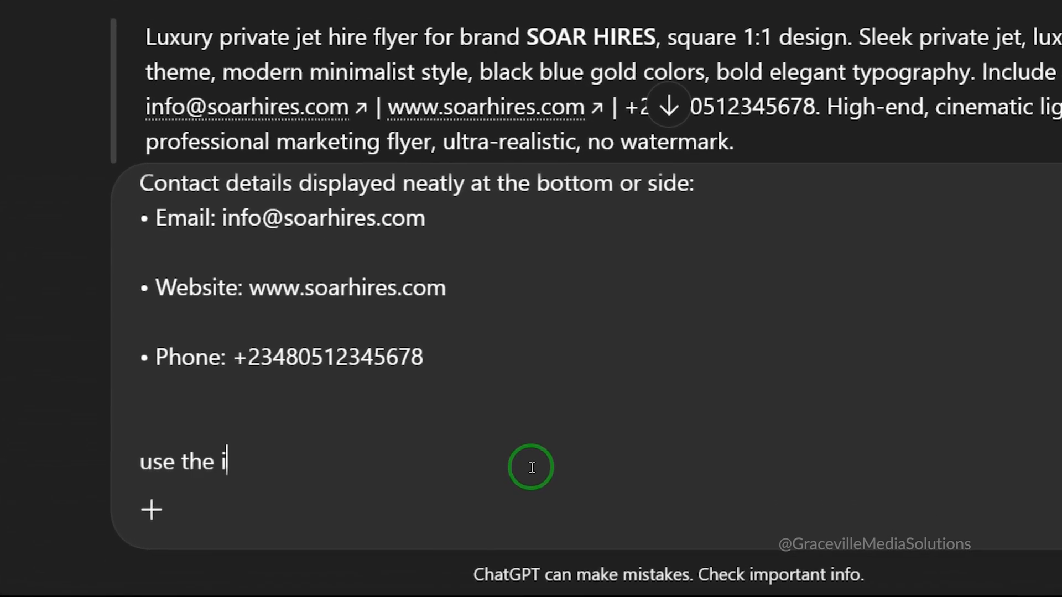
text(nform)
key(BackSpace)
key(BackSpace)
key(BackSpace)
key(BackSpace)
key(BackSpace)
text(prompt)
text( to create)
text( thre)
key(BackSpace)
key(BackSpace)
text(e flyer)
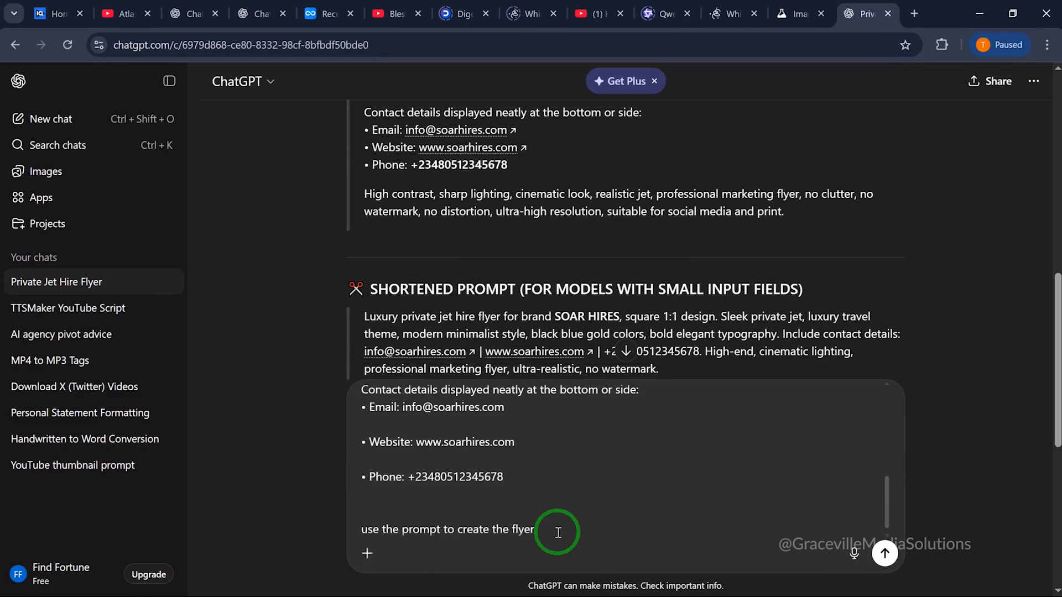
Step: Copy the entire drafted message, and send it to generate the flyer image
key(ctrl+a)
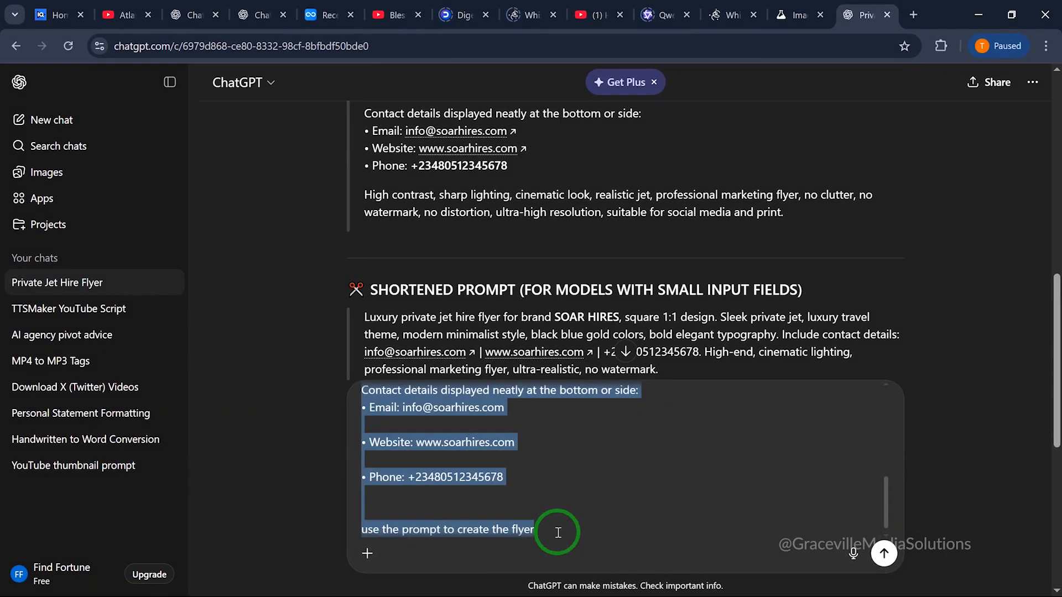
click(559, 532)
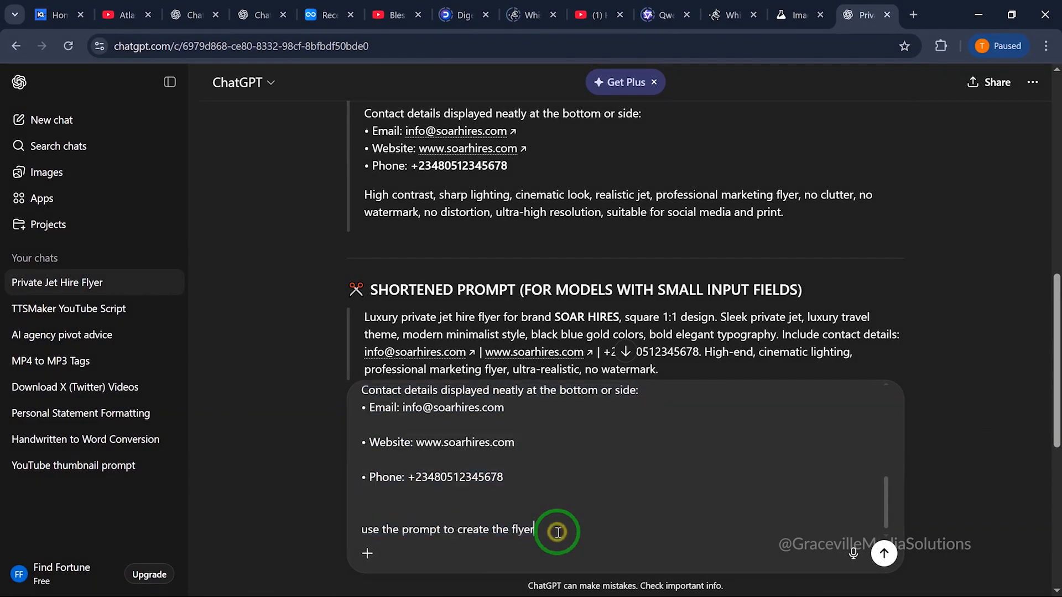
click(885, 555)
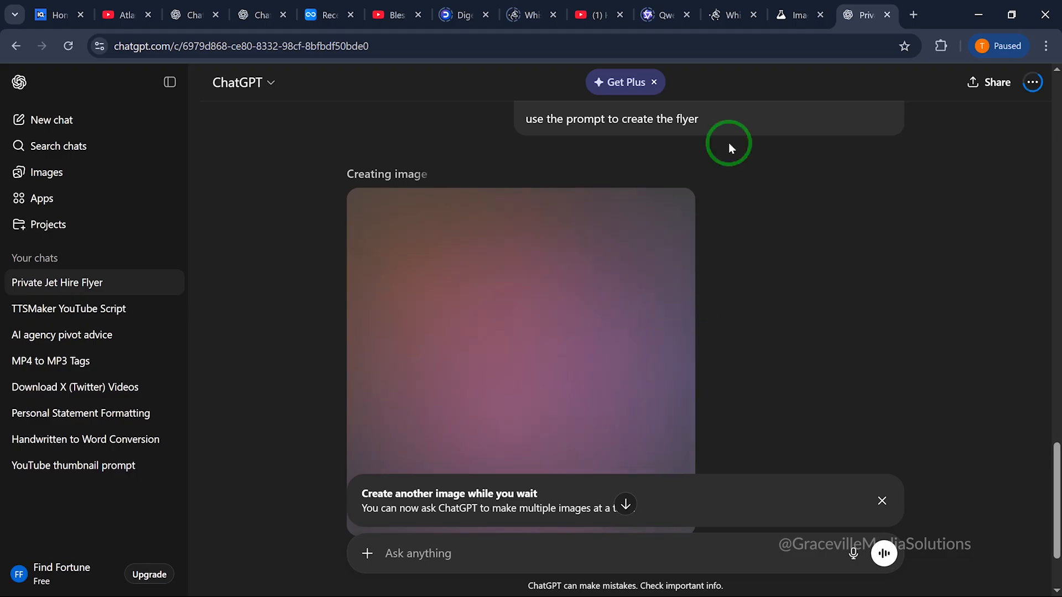
Step: Switch to Whisk and paste the copied flyer message into its idea description box
click(733, 6)
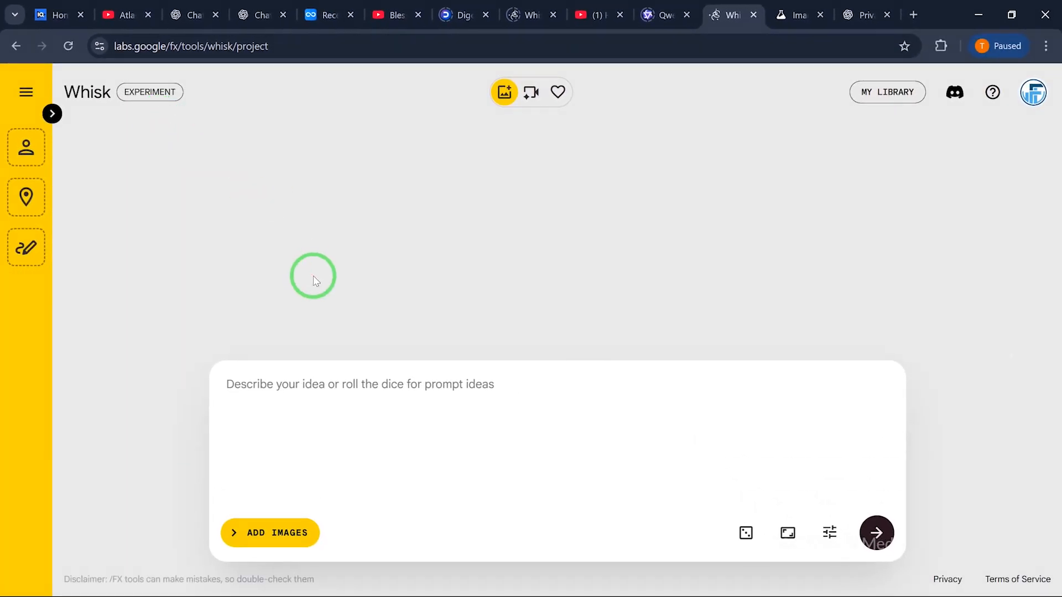
key(super)
click(526, 400)
click(475, 390)
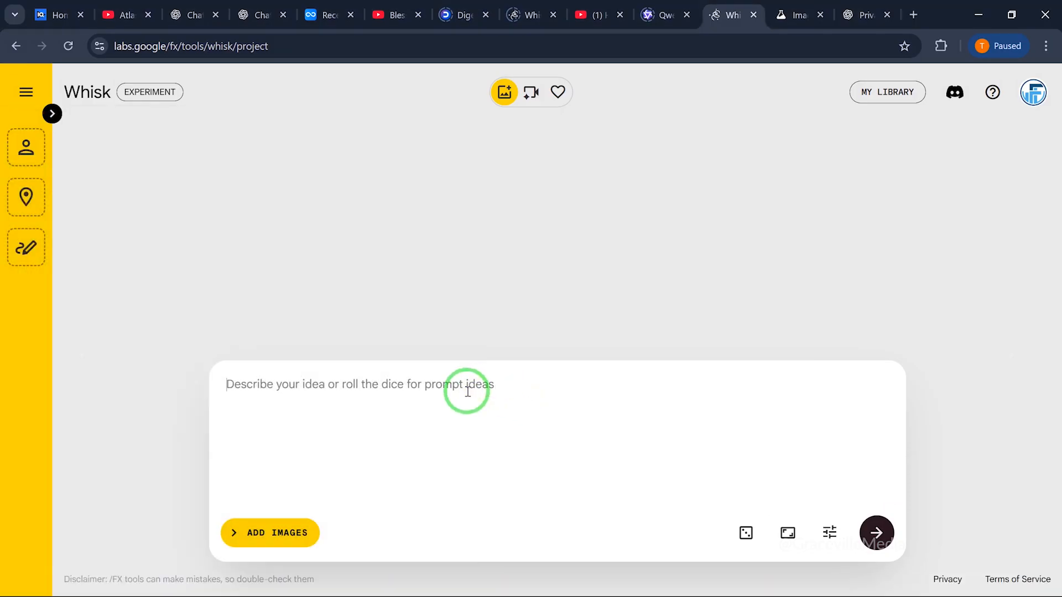
key(ctrl+v)
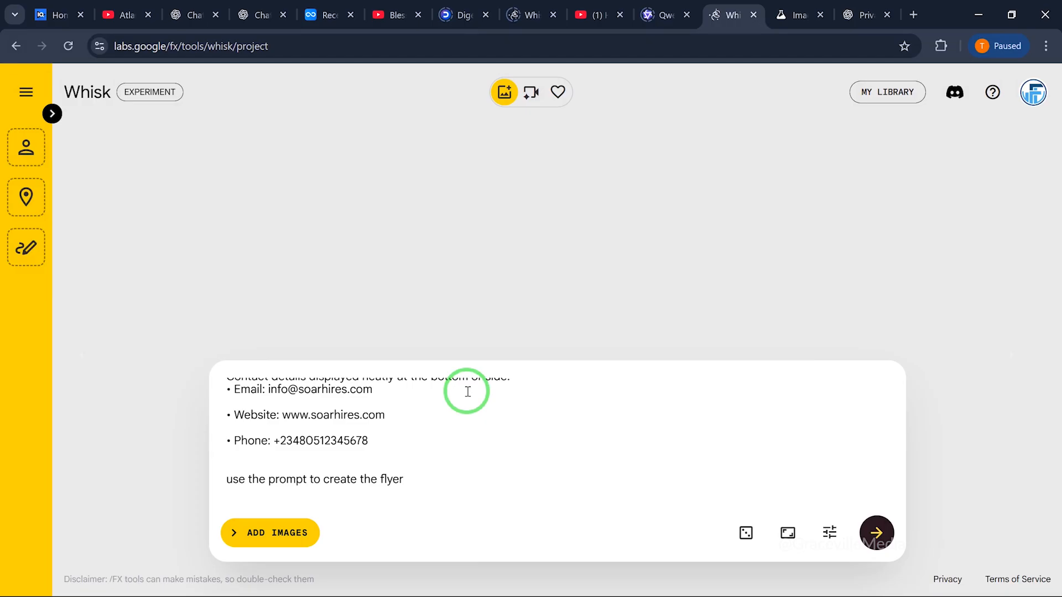
Step: Delete the closing instruction "use the prompt to create the flyer" and the blank line above it from the Whisk prompt
scroll(453, 421, up, 10)
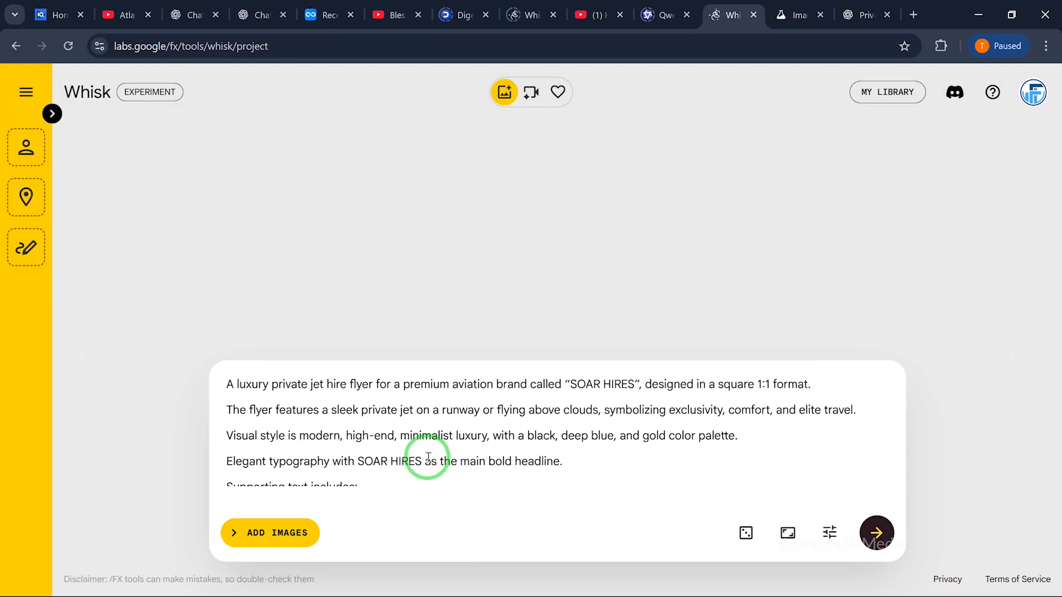
scroll(429, 458, down, 10)
click(437, 480)
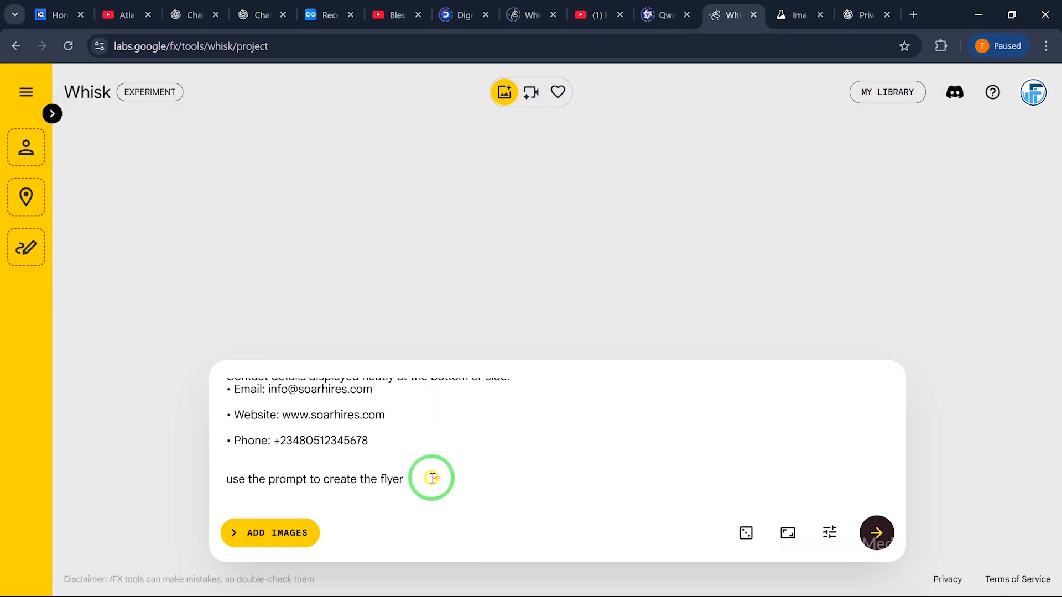
drag(432, 478, 218, 479)
key(BackSpace)
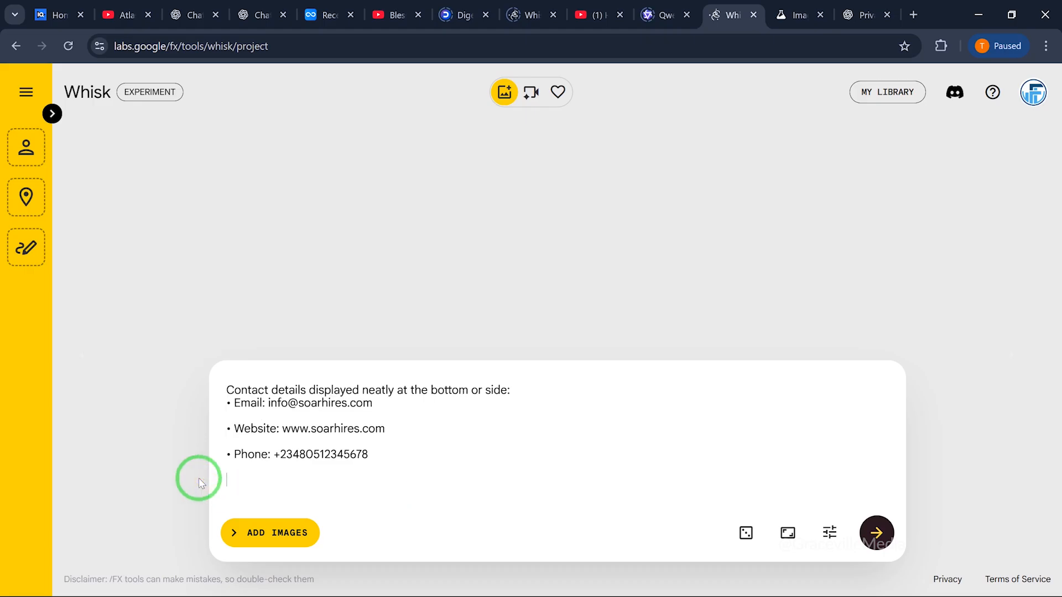
key(BackSpace)
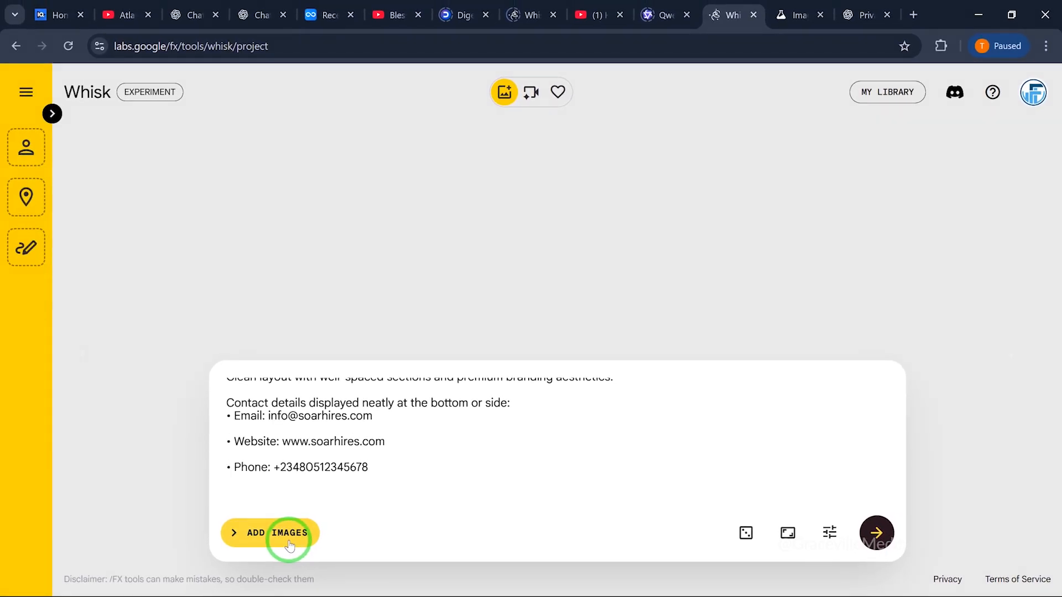
Step: Check the flyer prompt from beginning to end and generate the flyer images from it in Whisk
scroll(325, 479, up, 5)
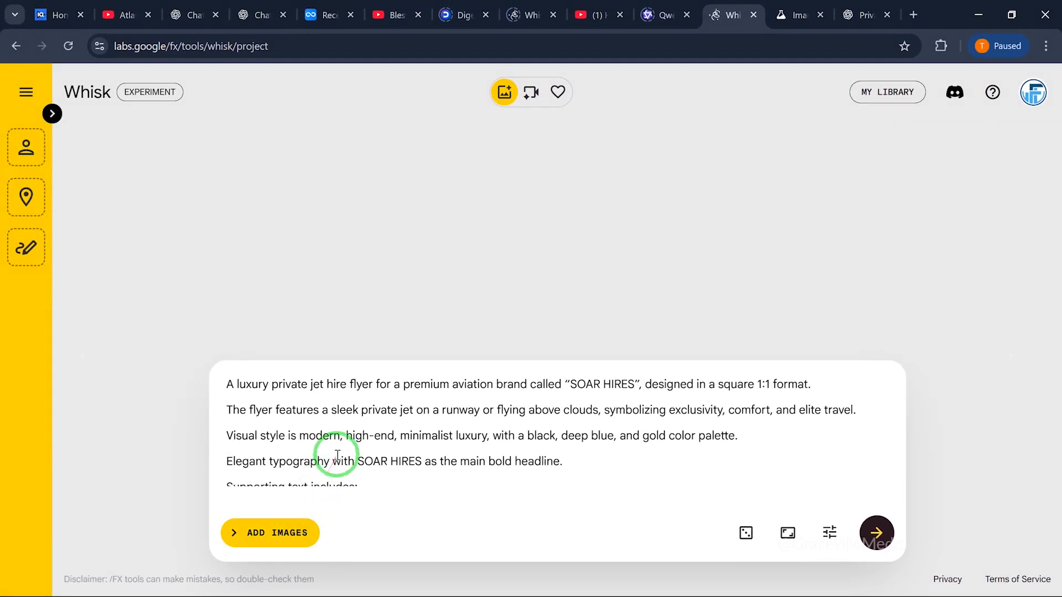
scroll(337, 455, down, 5)
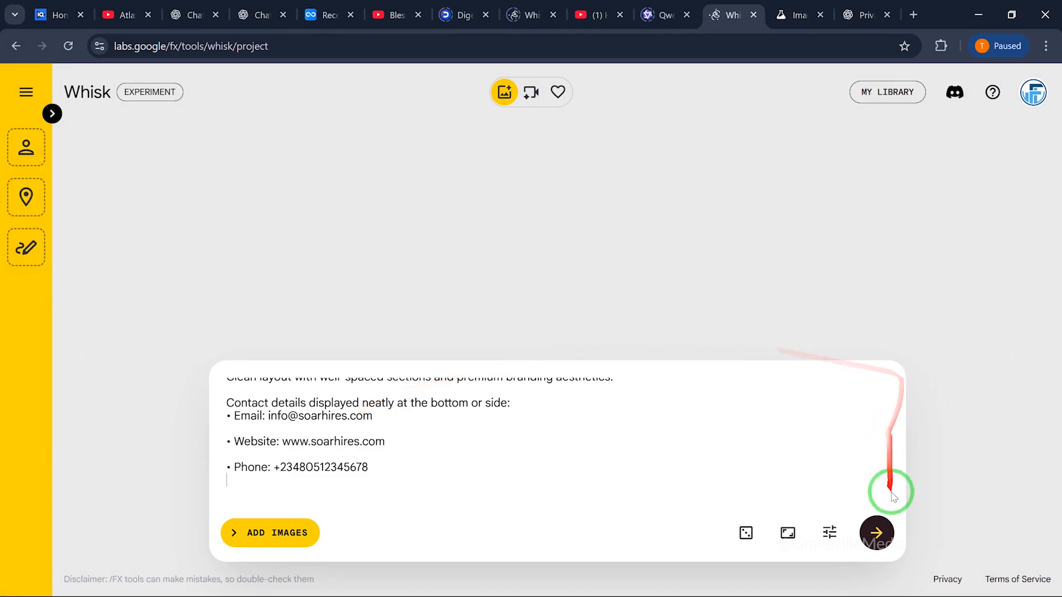
click(877, 535)
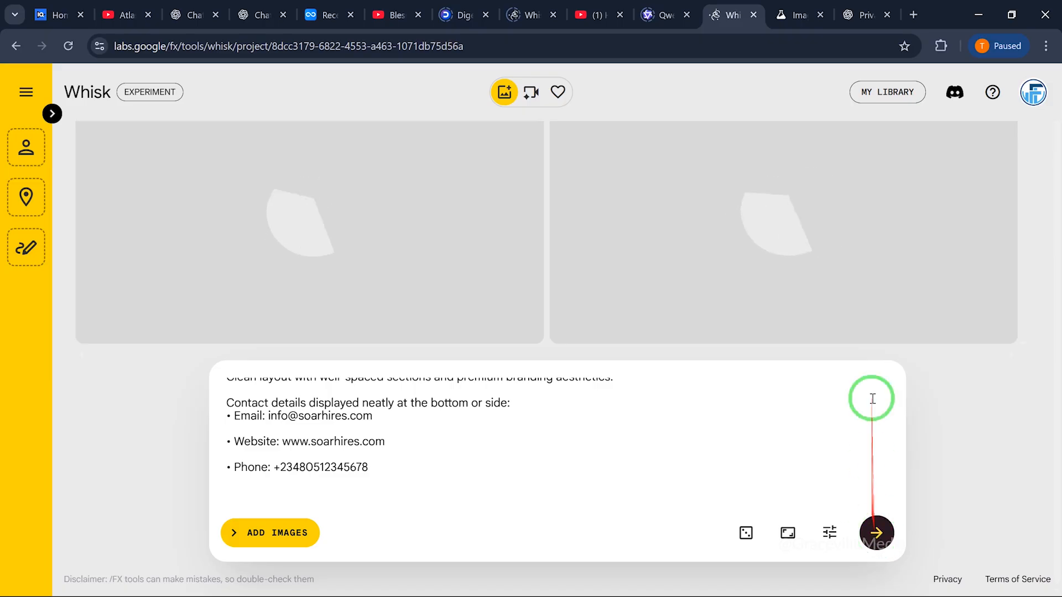
Step: Switch to ImageFX, paste the flyer prompt, and remove its closing instruction "use the prompt to create the flyer"
click(794, 7)
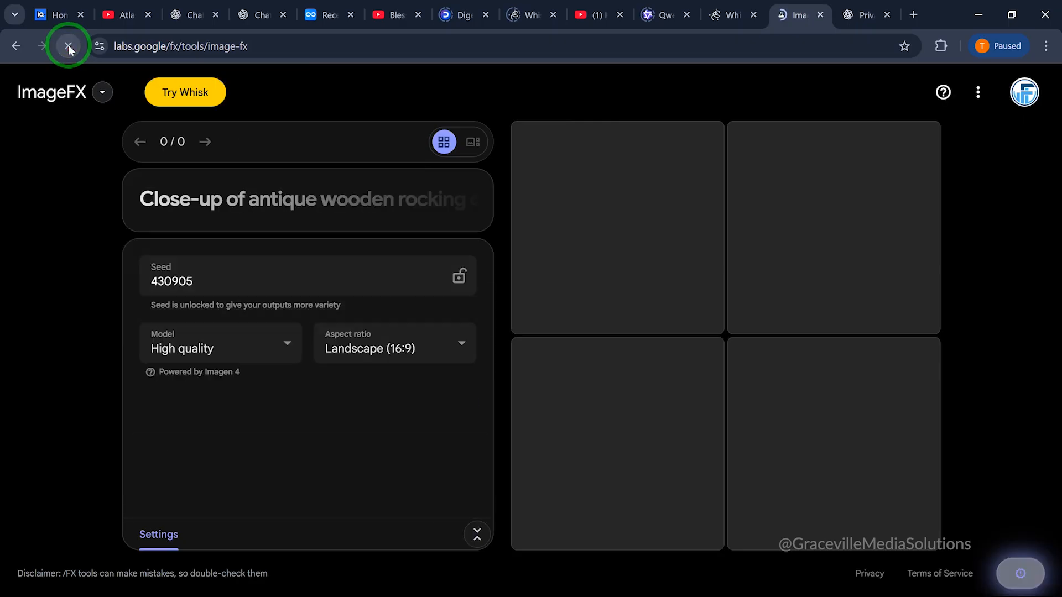
click(251, 205)
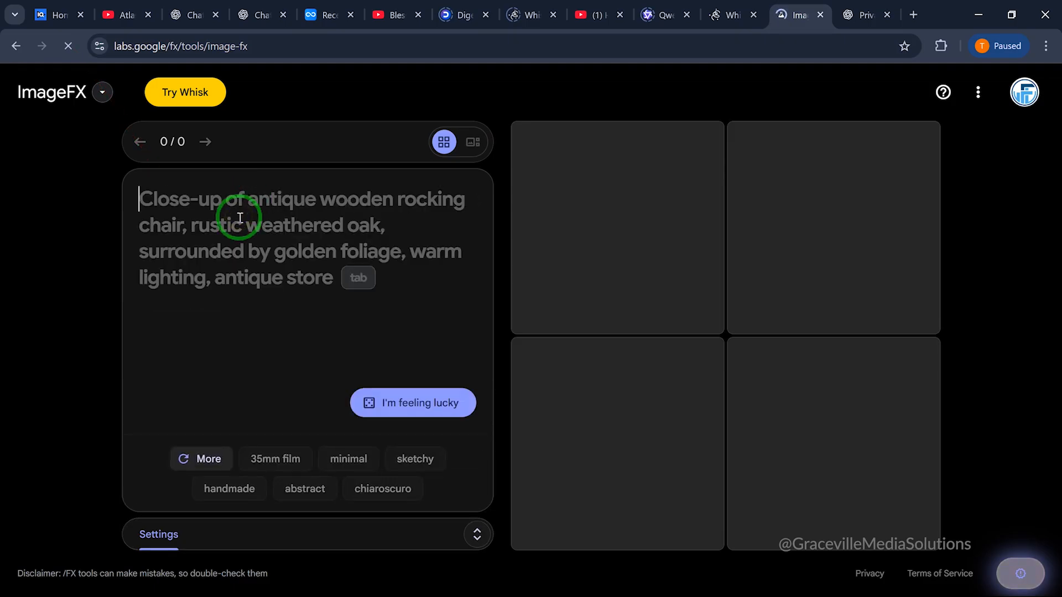
key(ctrl+v)
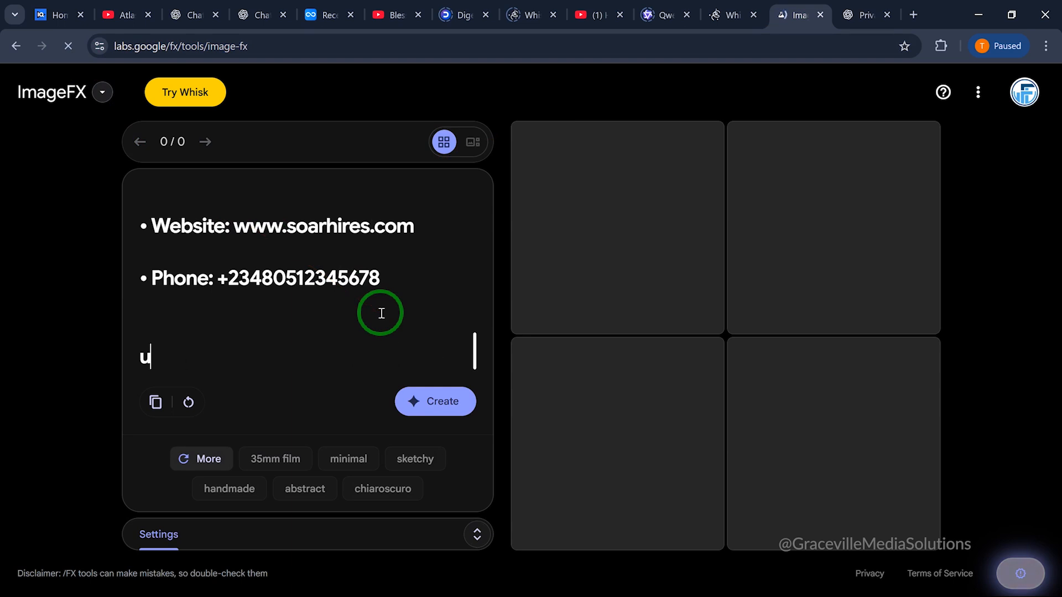
scroll(381, 313, up, 3)
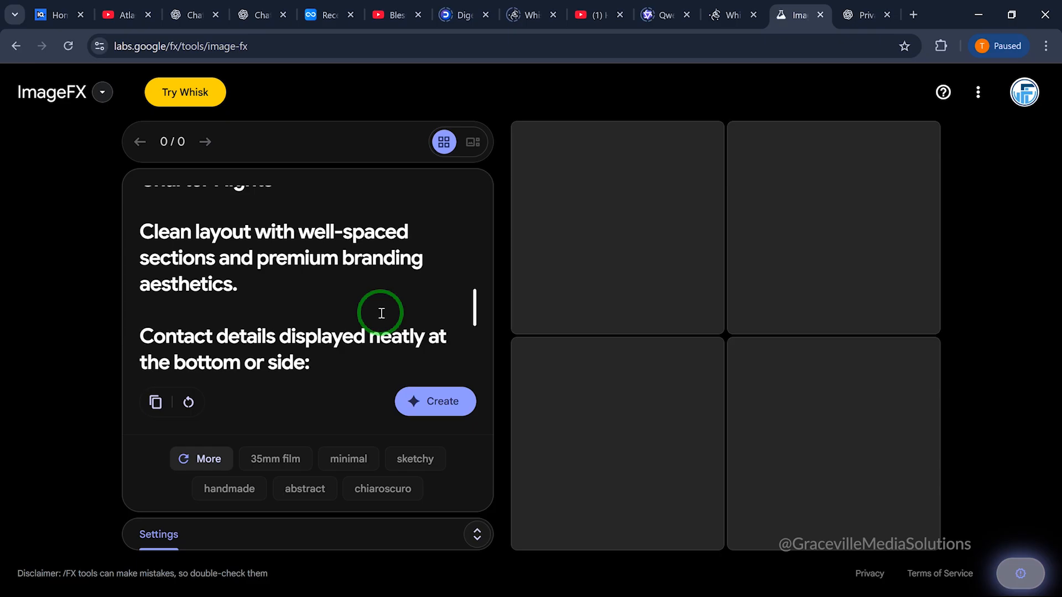
scroll(382, 313, down, 3)
Step: Delete ", designed in a square 1:1 format." from the end of the prompt's first sentence, after "SOAR HIRES"
scroll(381, 313, up, 6)
scroll(382, 314, up, 5)
scroll(381, 313, up, 1)
click(258, 285)
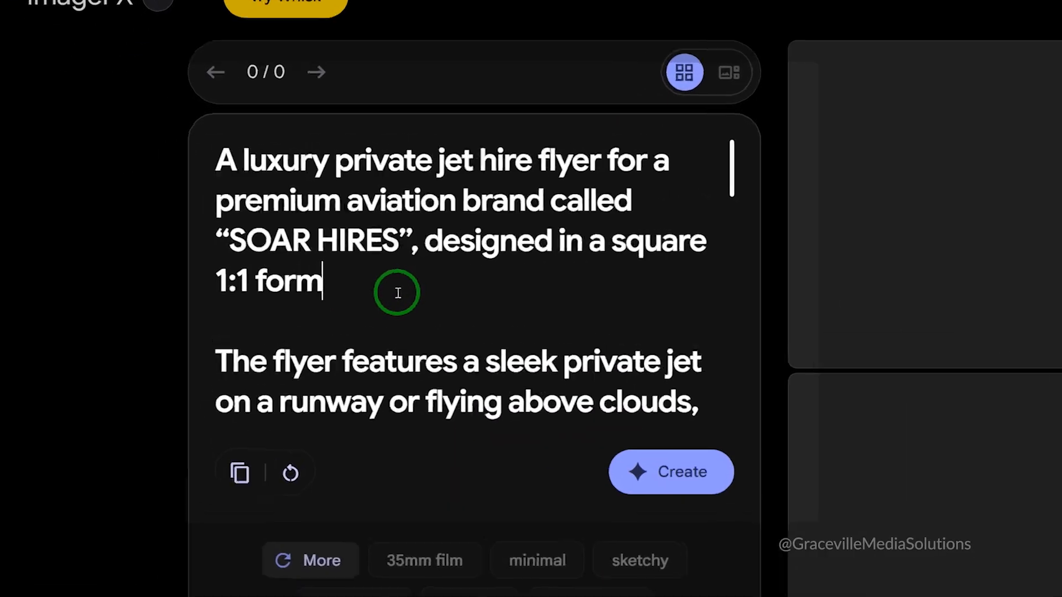
key(BackSpace)
key(BackSpace)
key(BackSpace)
key(BackSpace)
key(BackSpace)
key(BackSpace)
key(BackSpace)
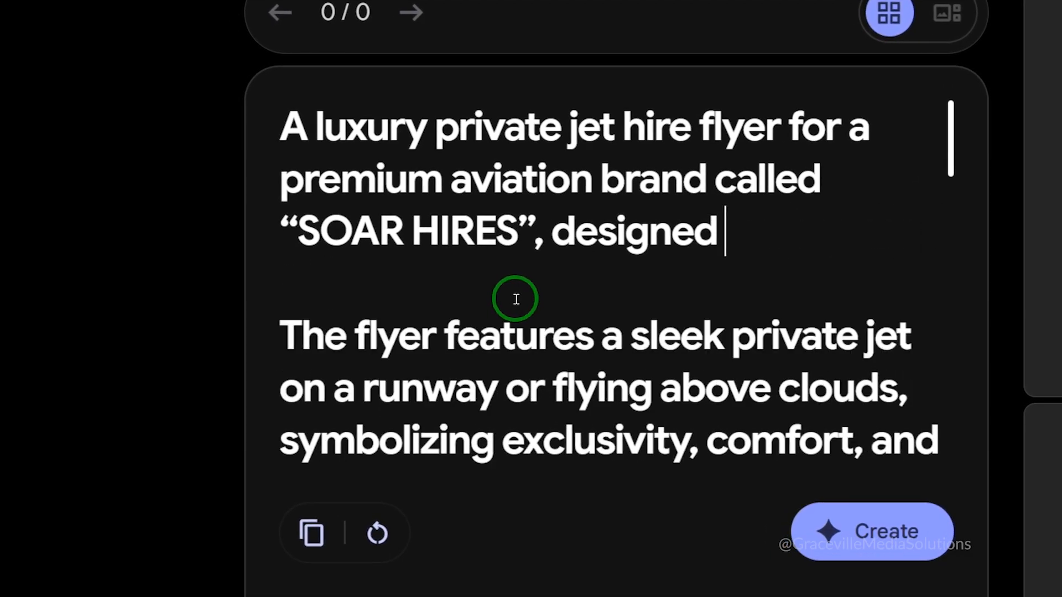
key(BackSpace)
key(BackSpace)
key(BackSpace)
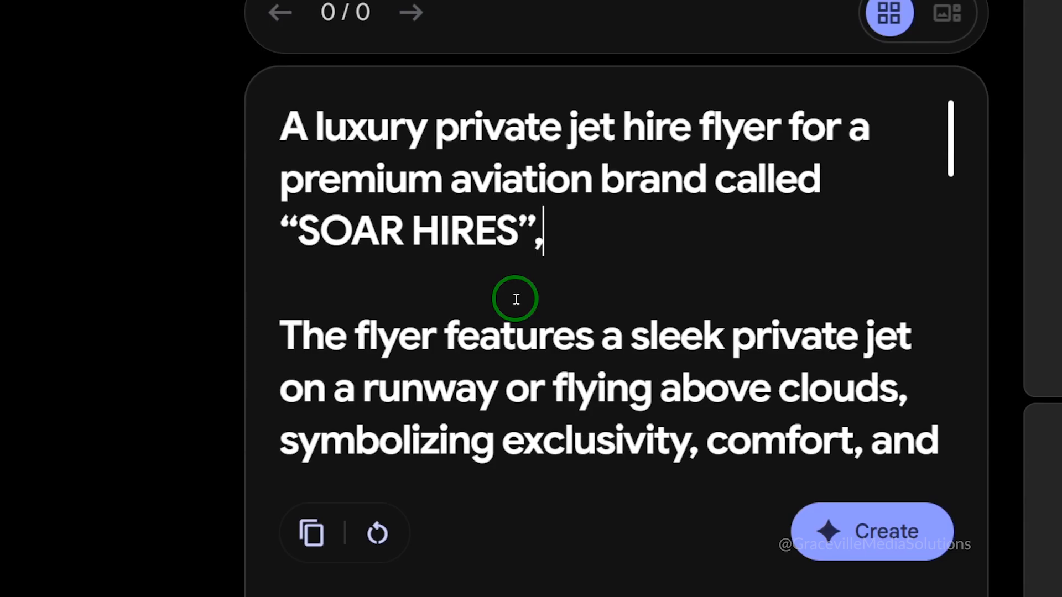
Step: Set the aspect ratio to Square and create the flyer images from the edited prompt
scroll(553, 266, down, 10)
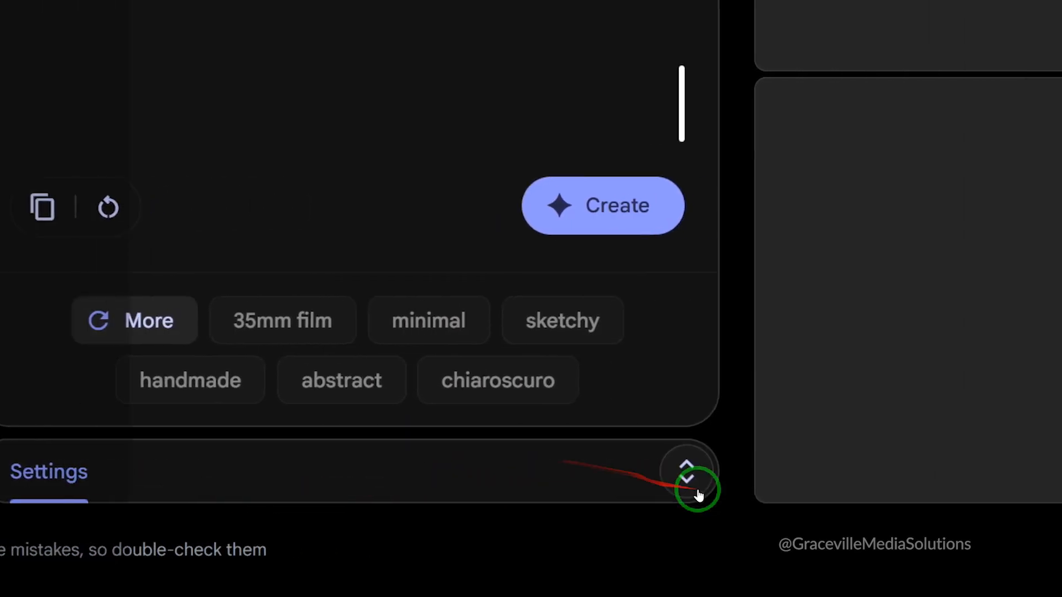
click(678, 485)
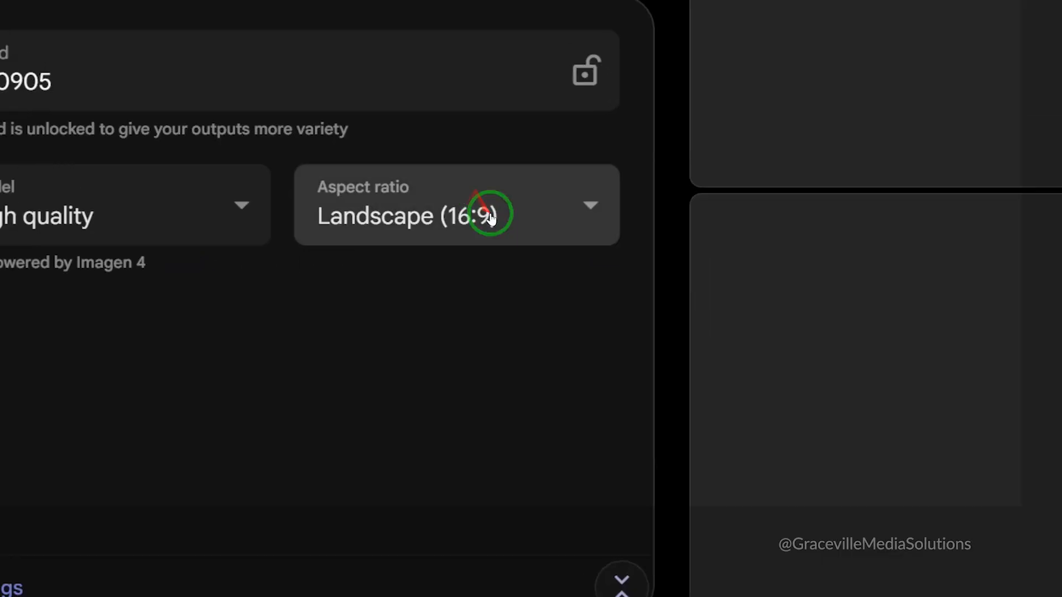
click(526, 291)
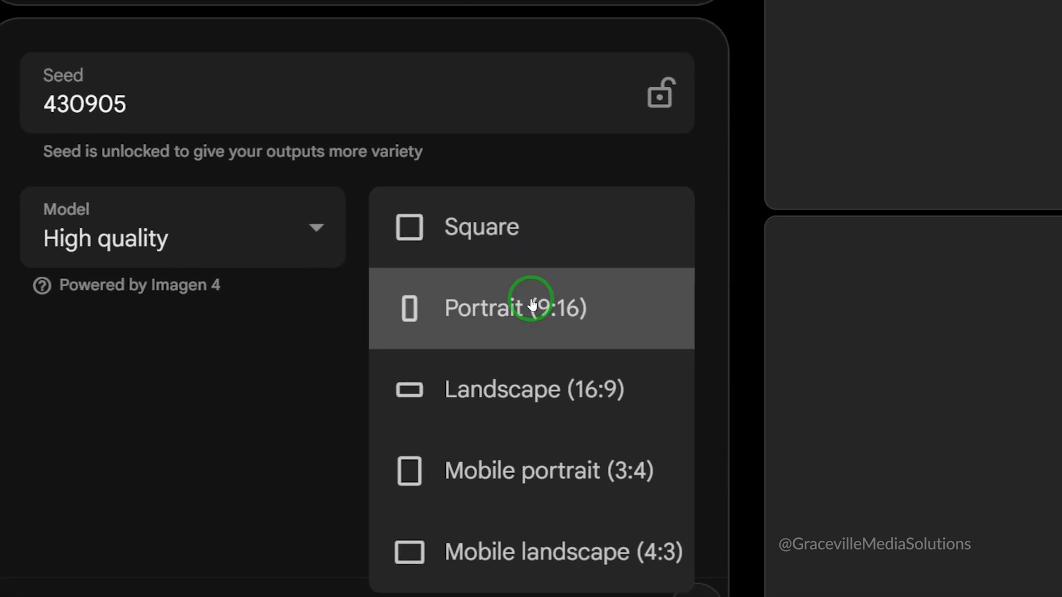
click(532, 228)
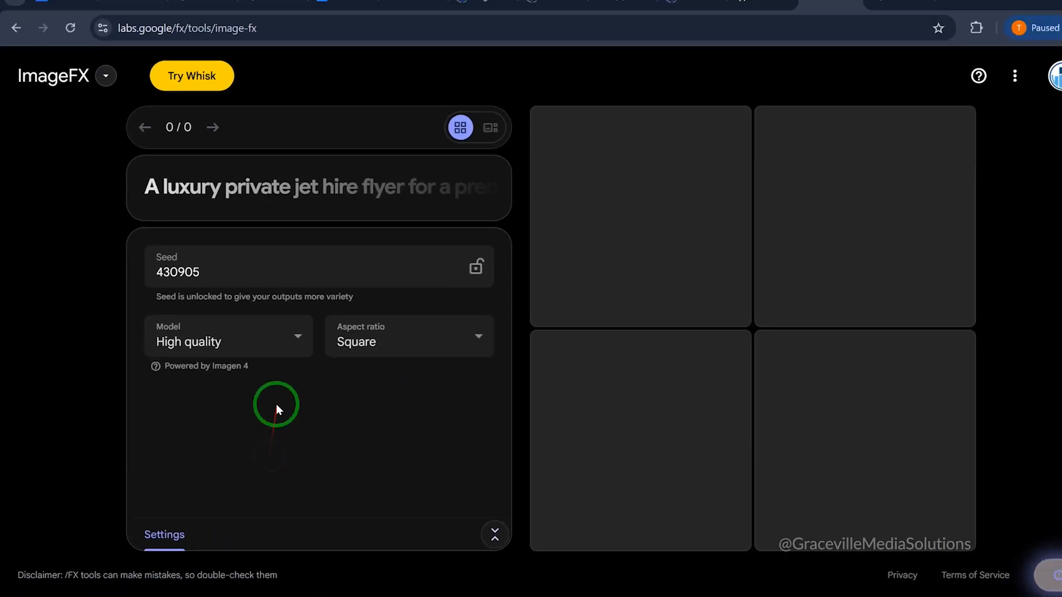
click(326, 193)
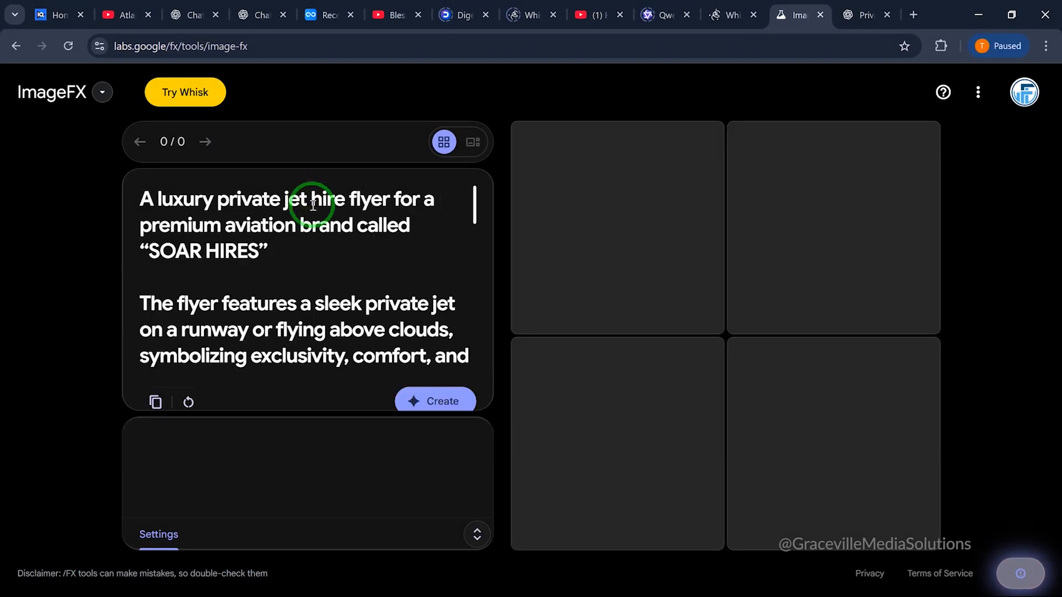
click(431, 409)
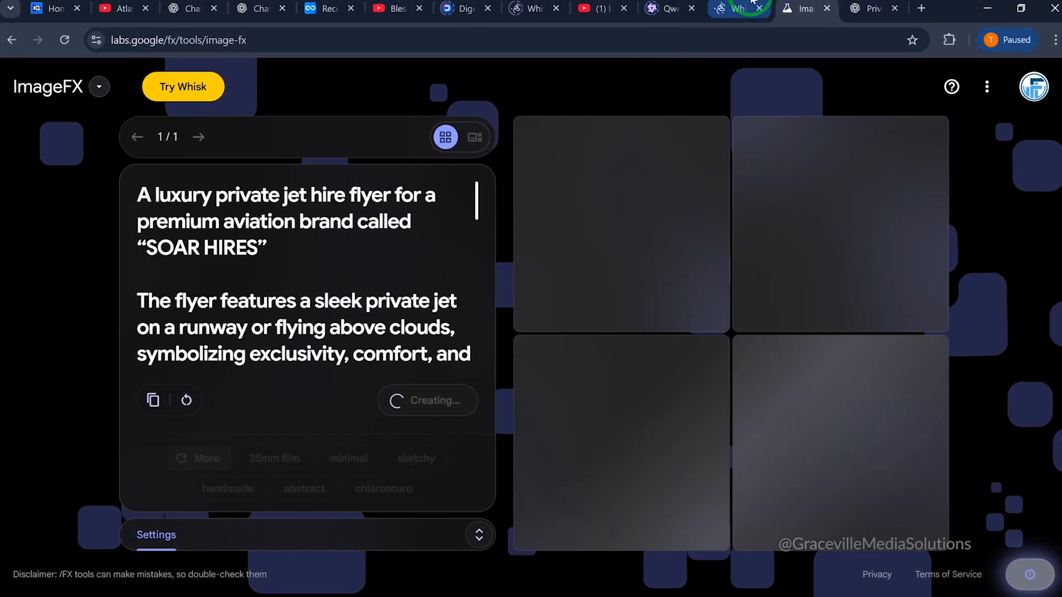
Step: Switch to ChatGPT, view the generated SOAR HIRES flyer at full size, save the image, and close the viewer
click(857, 4)
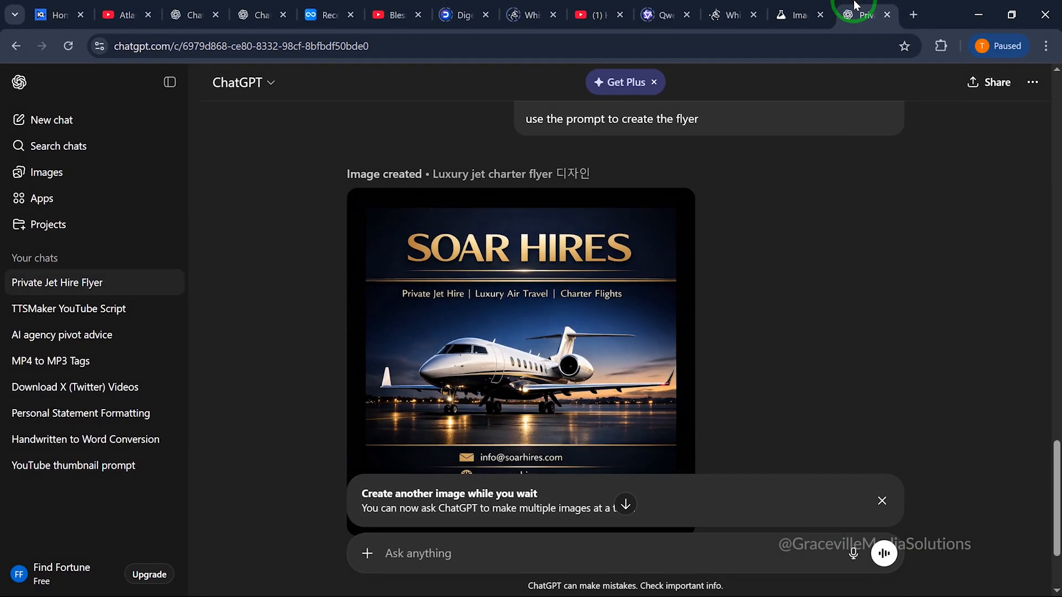
scroll(604, 230, down, 4)
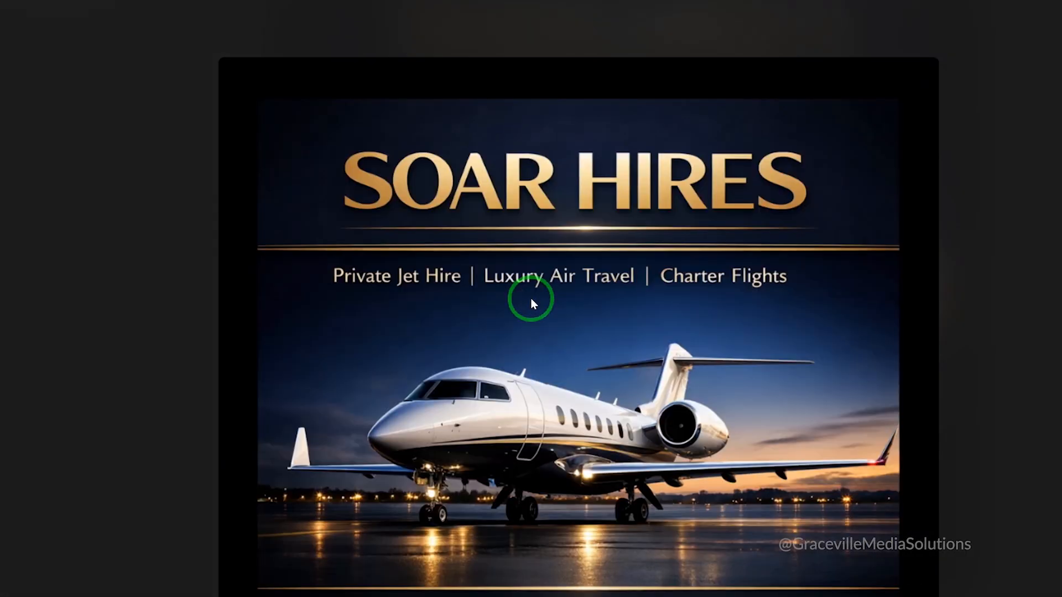
click(644, 224)
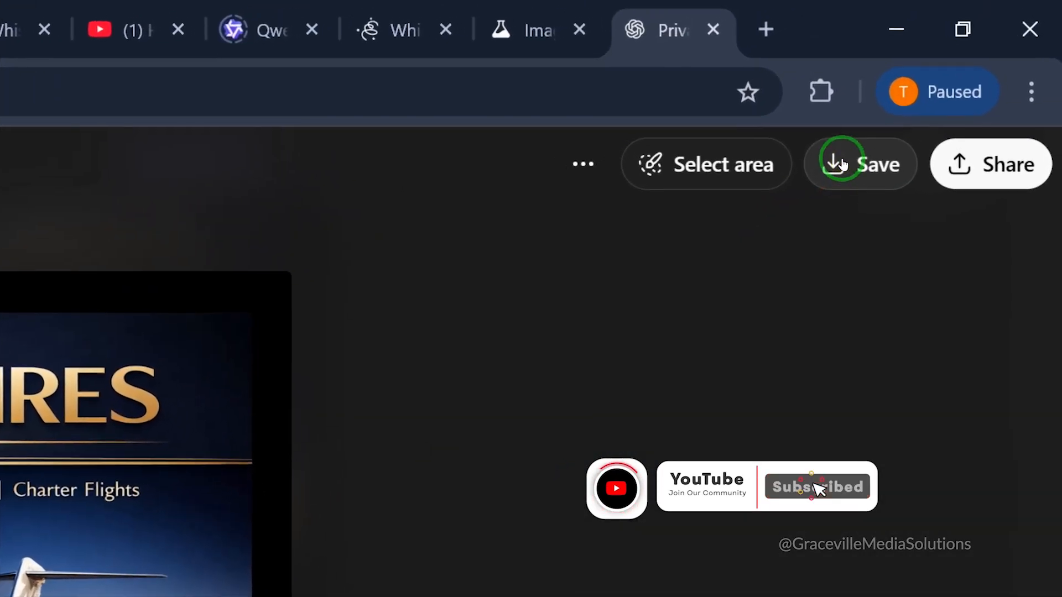
click(842, 165)
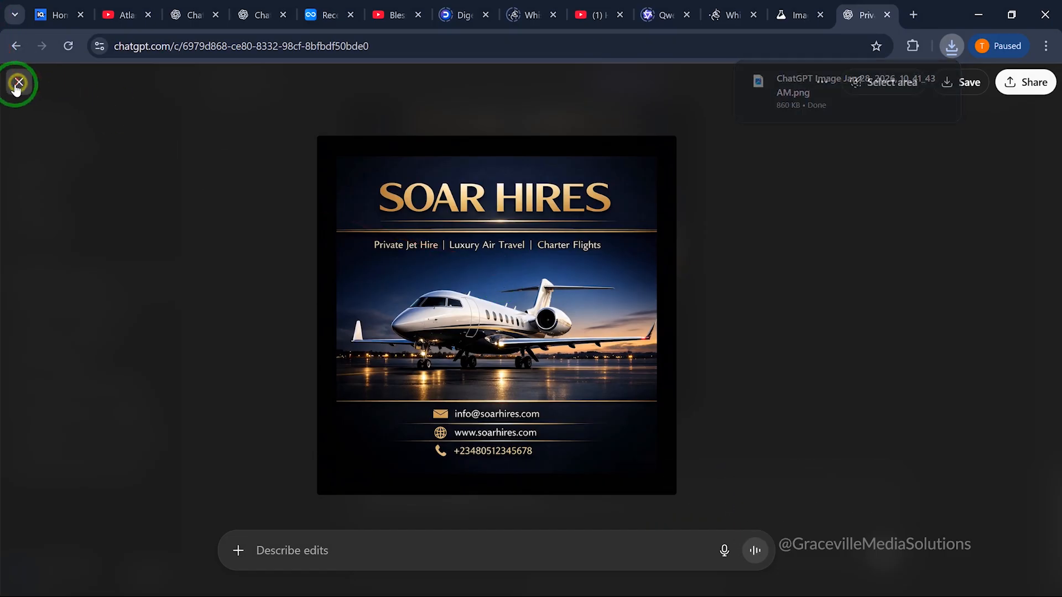
click(20, 84)
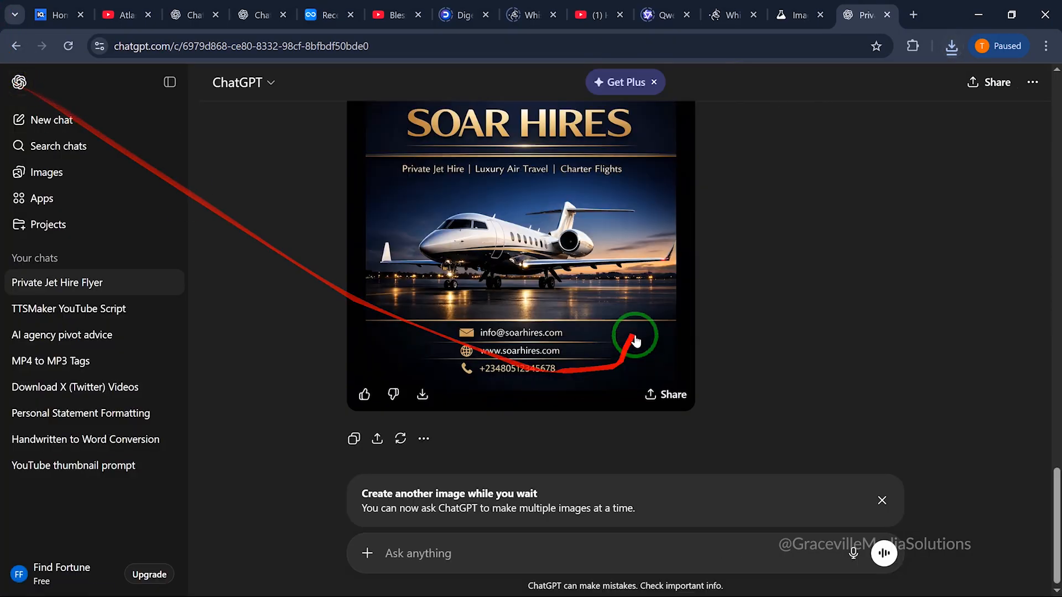
Step: Switch to Whisk and examine enlarged views of both generated flyers, closing each one
click(723, 8)
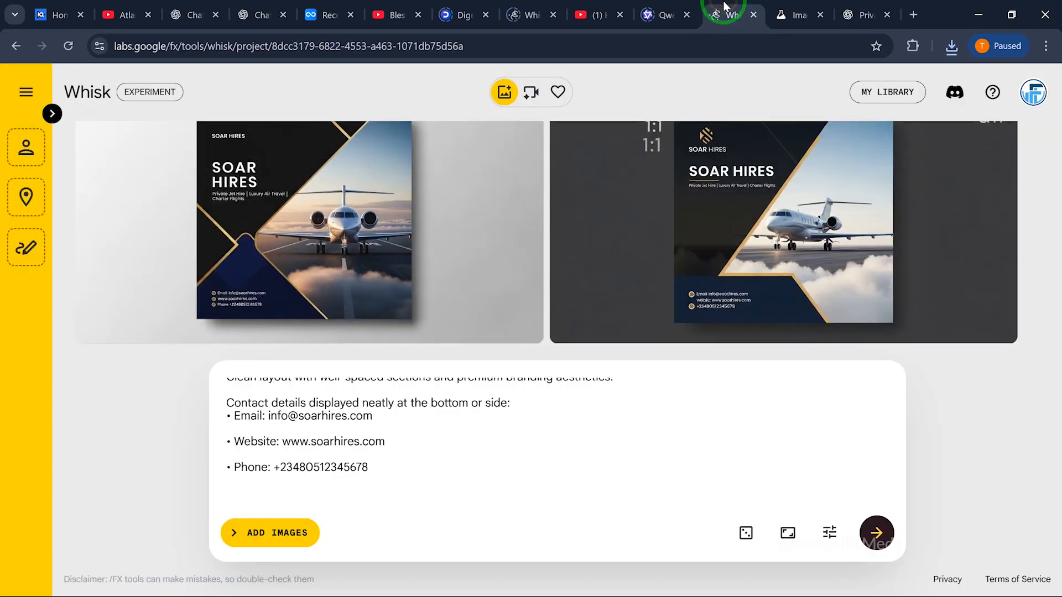
click(335, 253)
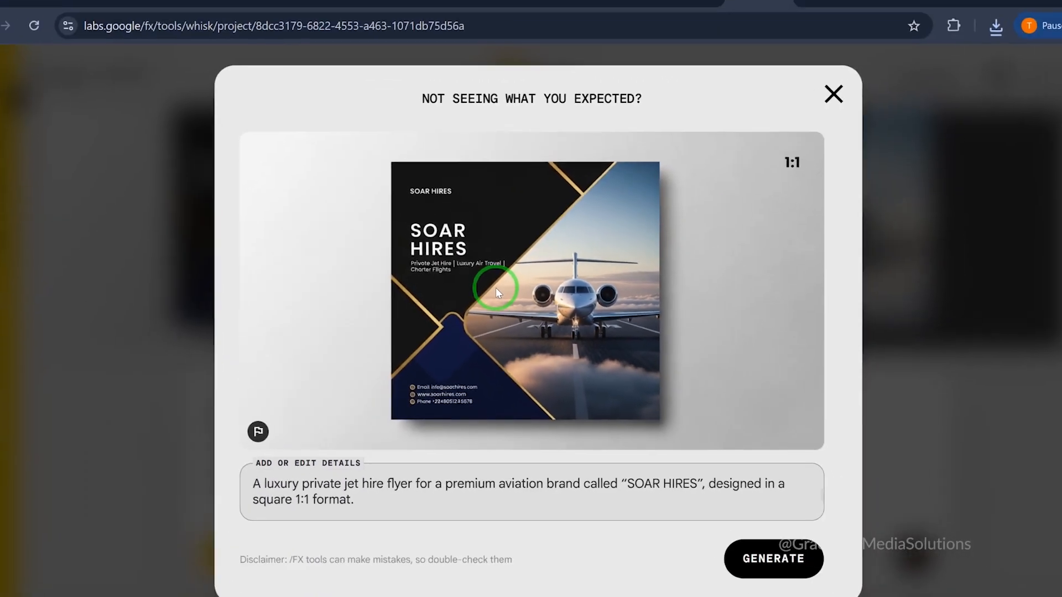
click(833, 94)
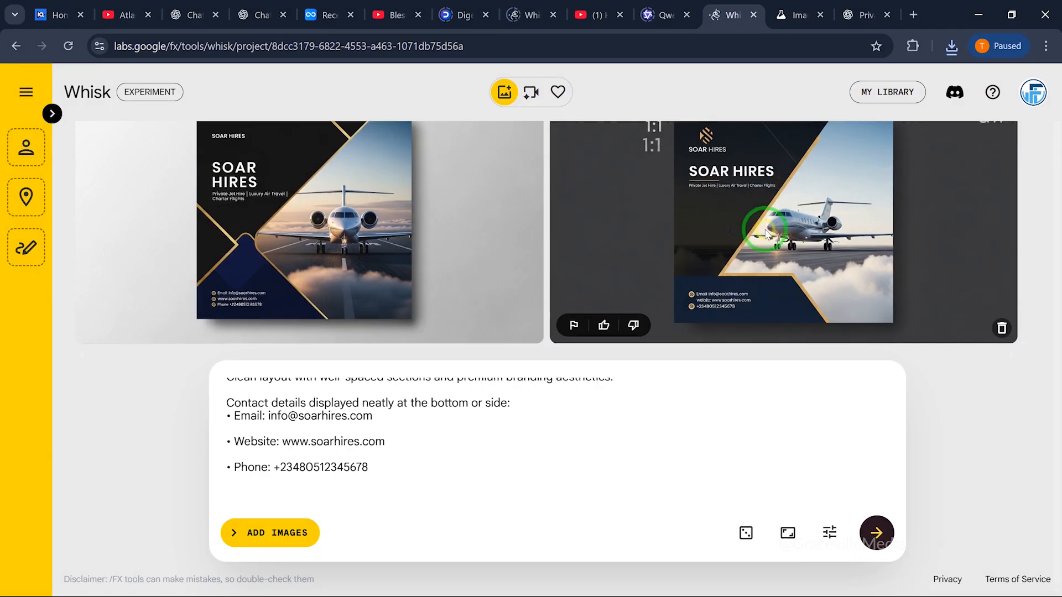
click(766, 232)
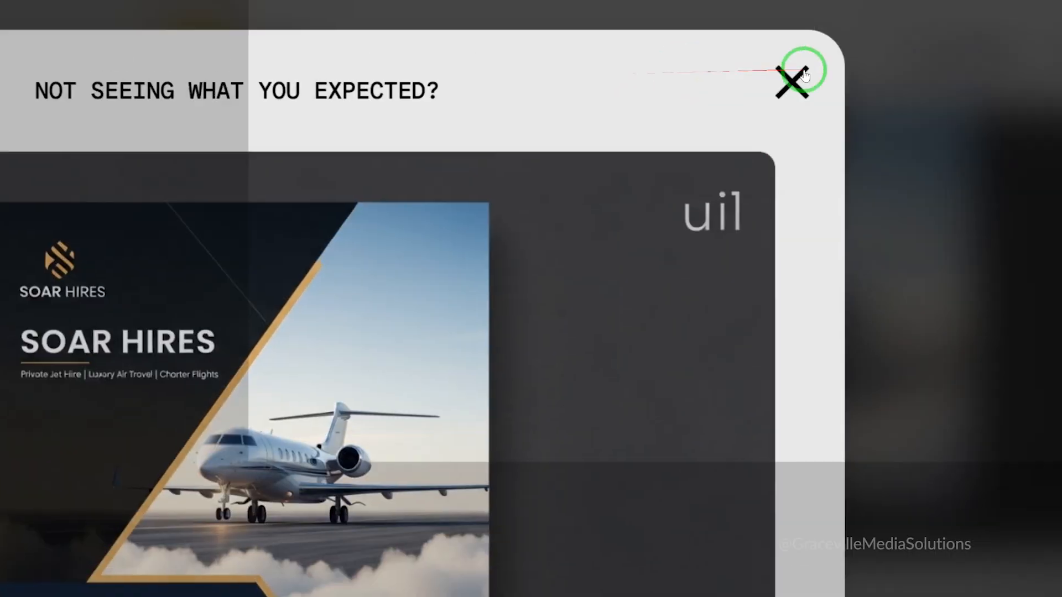
click(793, 78)
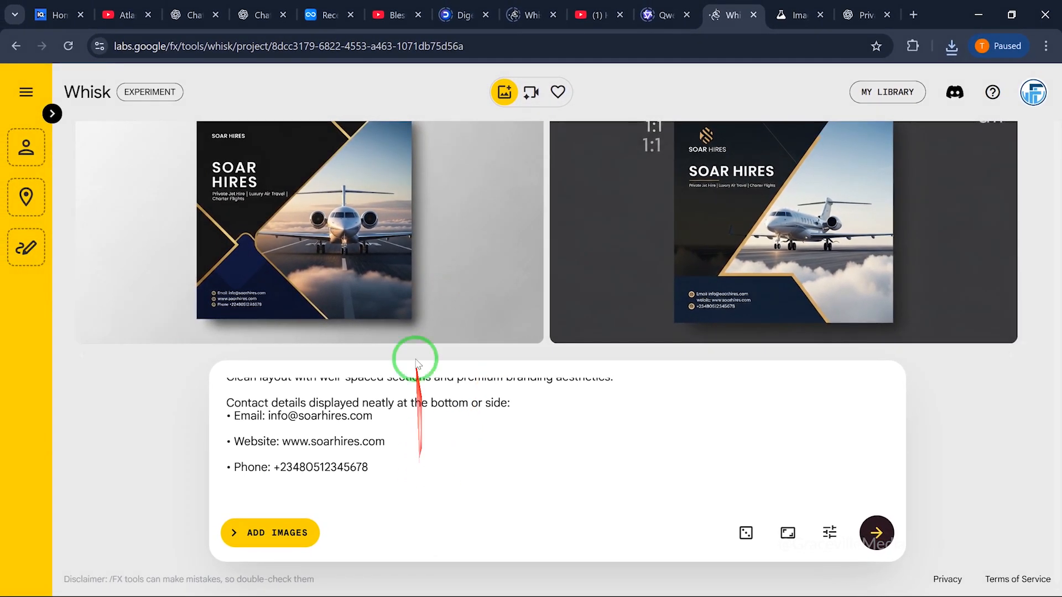
Step: Try editing the phone number in the details of the flyer with the front-facing jet, and close the editor without generating
click(396, 254)
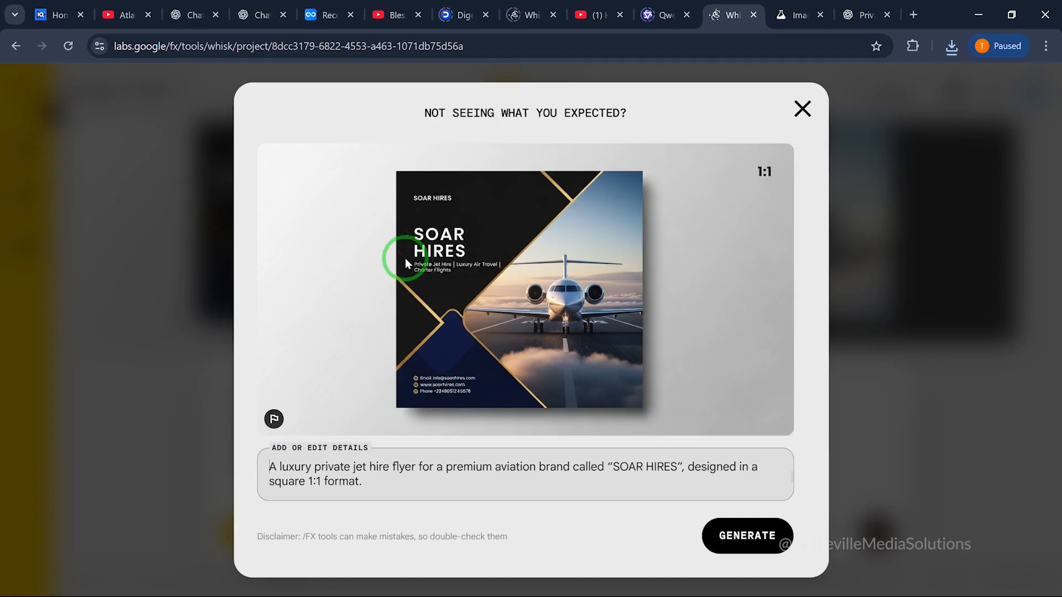
key(ctrl+v)
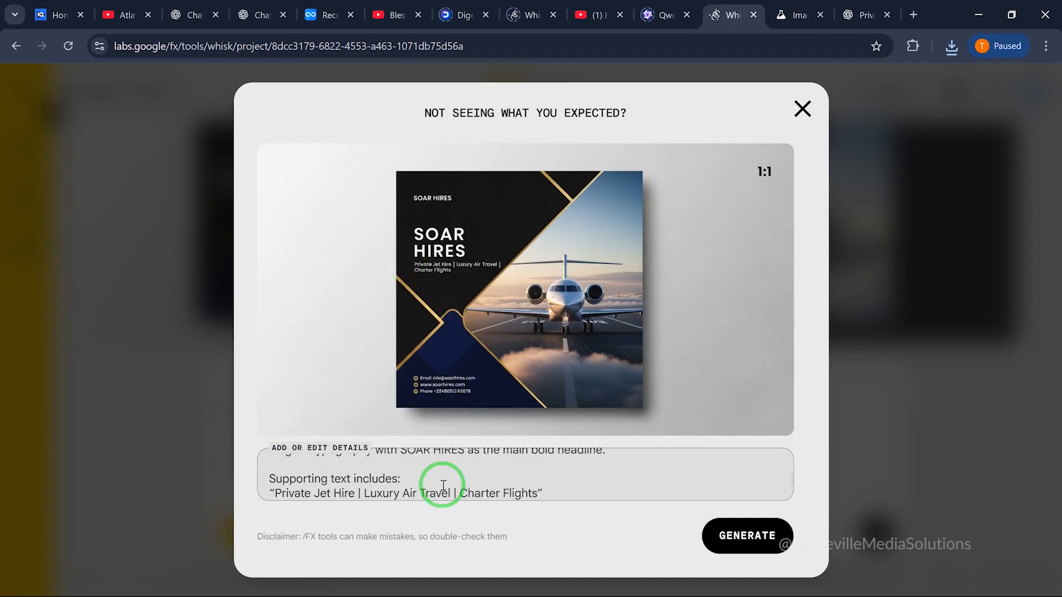
scroll(443, 485, down, 2)
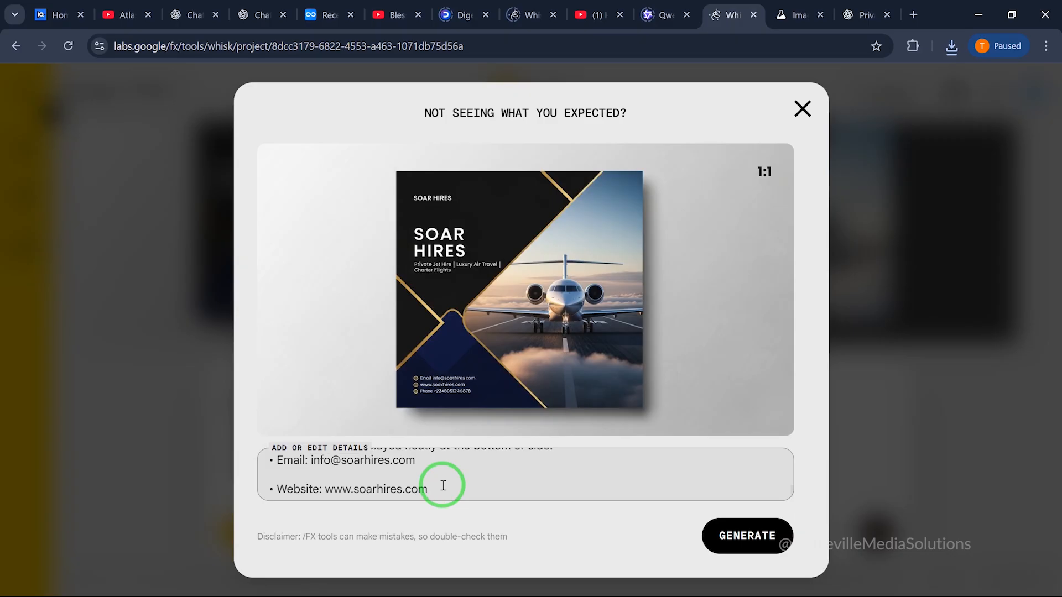
scroll(443, 485, down, 2)
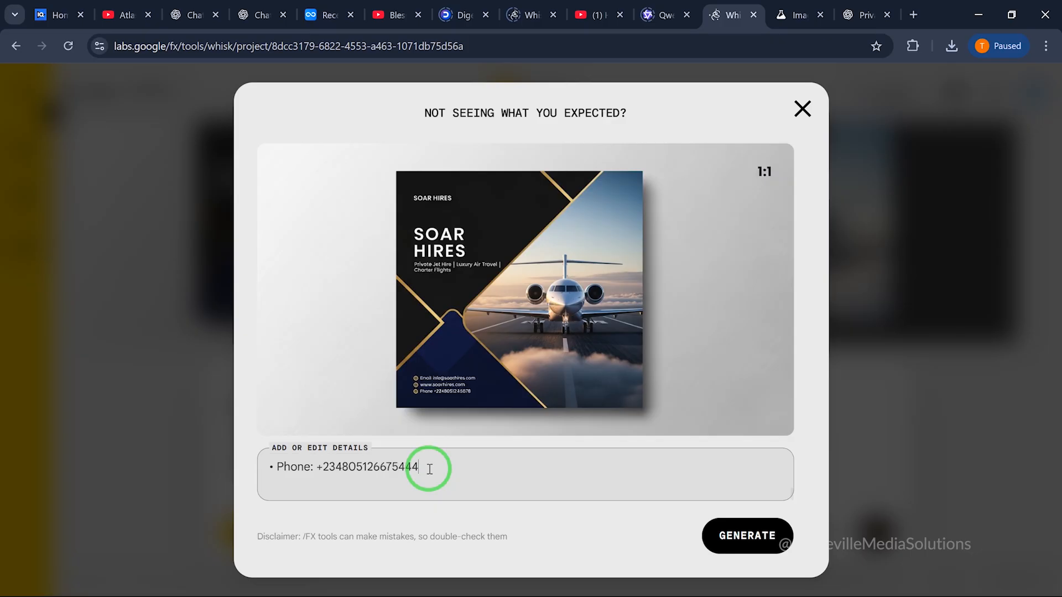
scroll(422, 462, up, 5)
scroll(432, 470, down, 3)
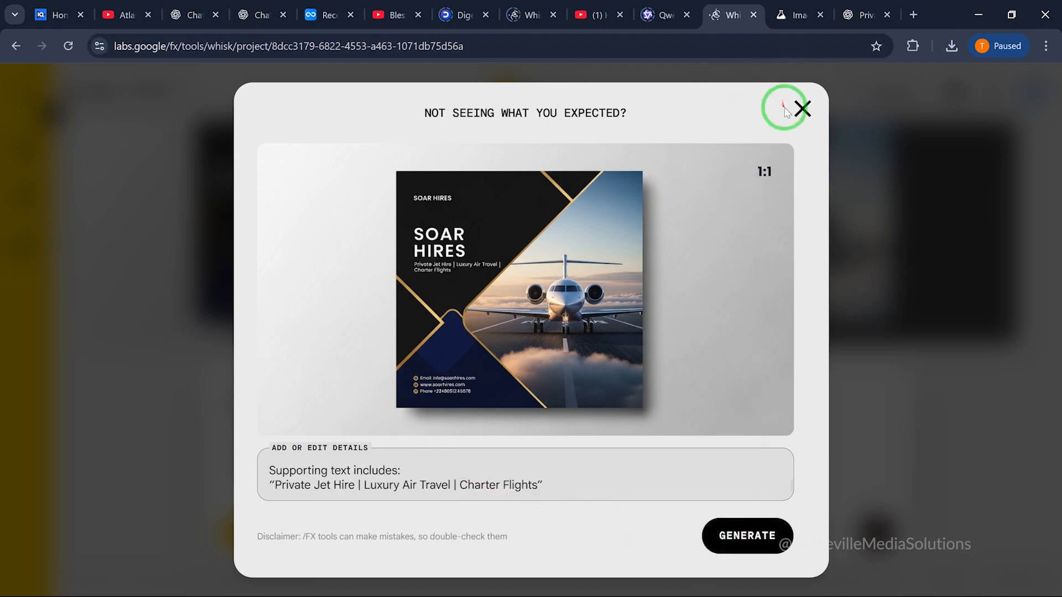
click(803, 108)
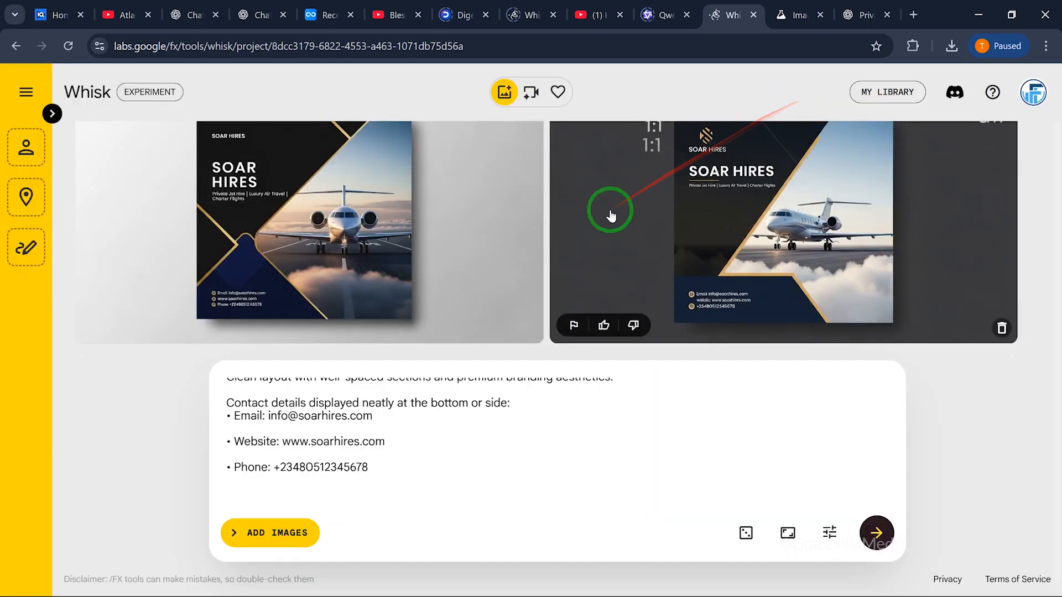
Step: Preview the Whisk flyer with the front-facing jet once more, close the preview, and download the image
scroll(606, 214, up, 1)
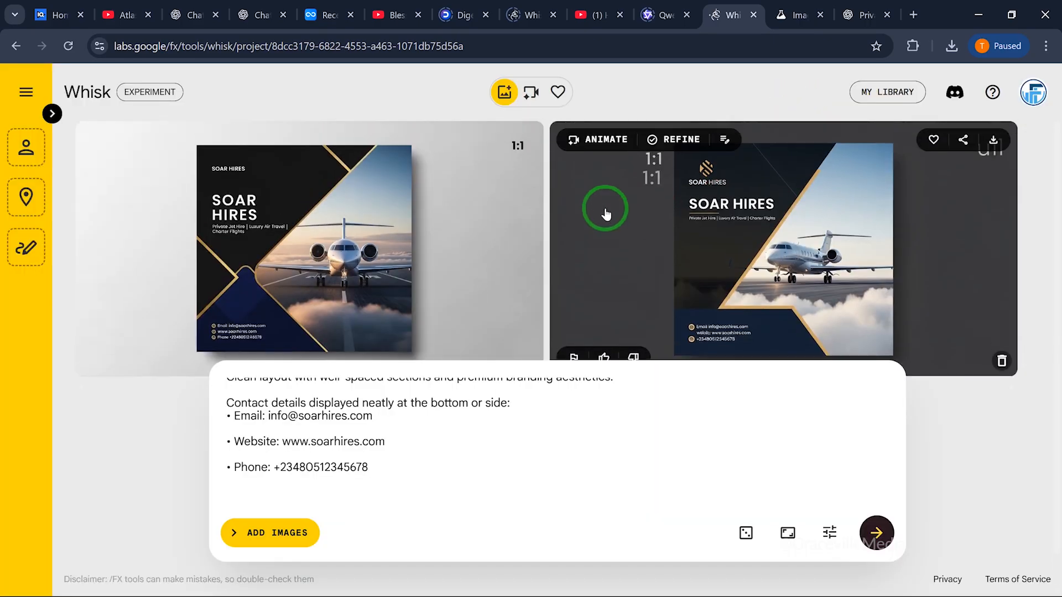
click(280, 284)
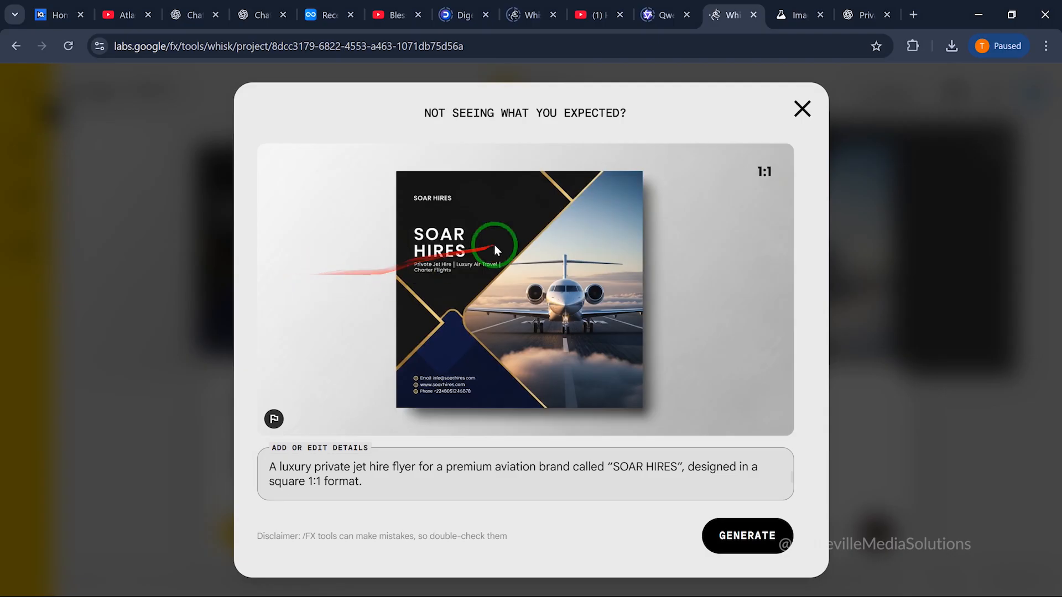
click(802, 108)
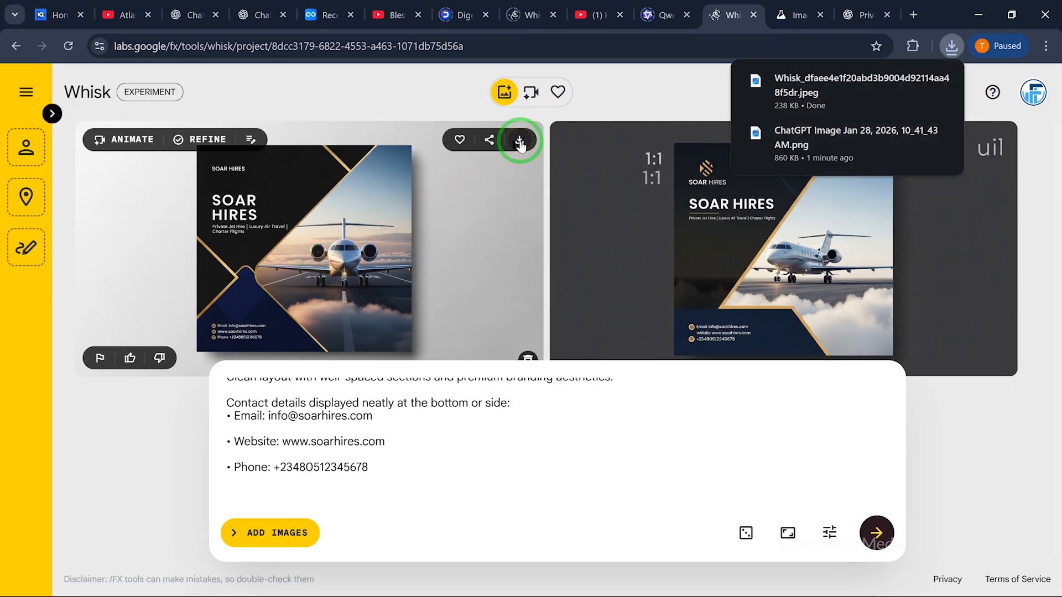
Step: Open the downloaded Whisk flyer from the Downloads folder, examine it enlarged in the maximized image viewer, and close it
click(908, 84)
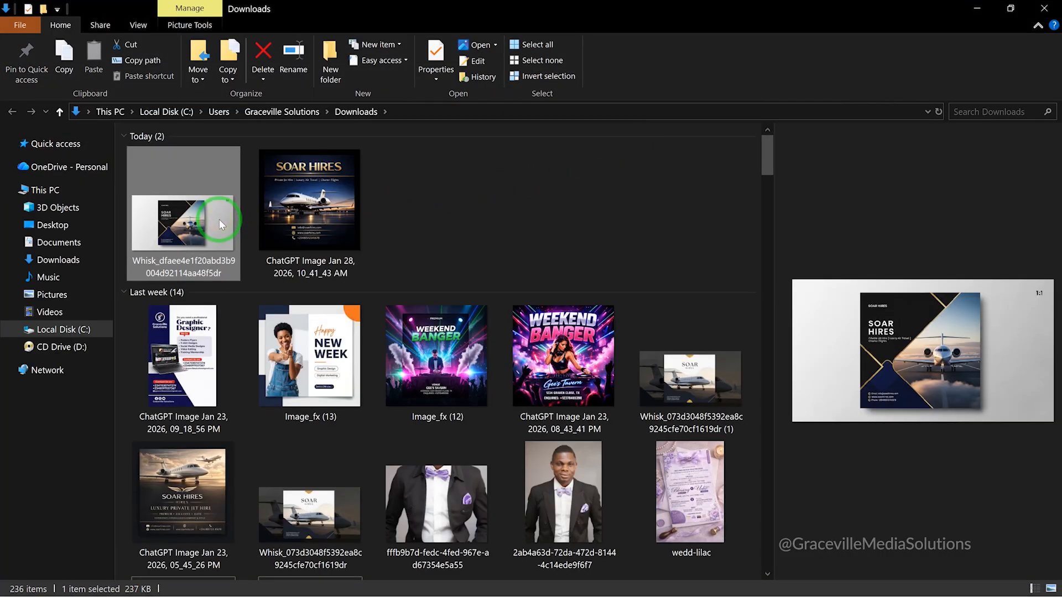
double_click(219, 219)
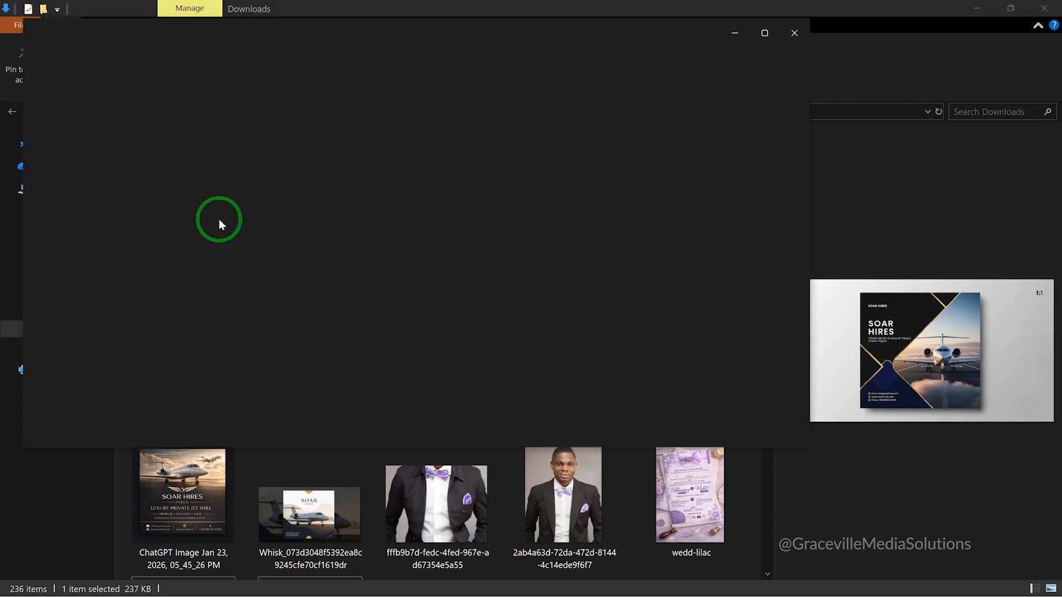
click(765, 34)
scroll(668, 189, up, 4)
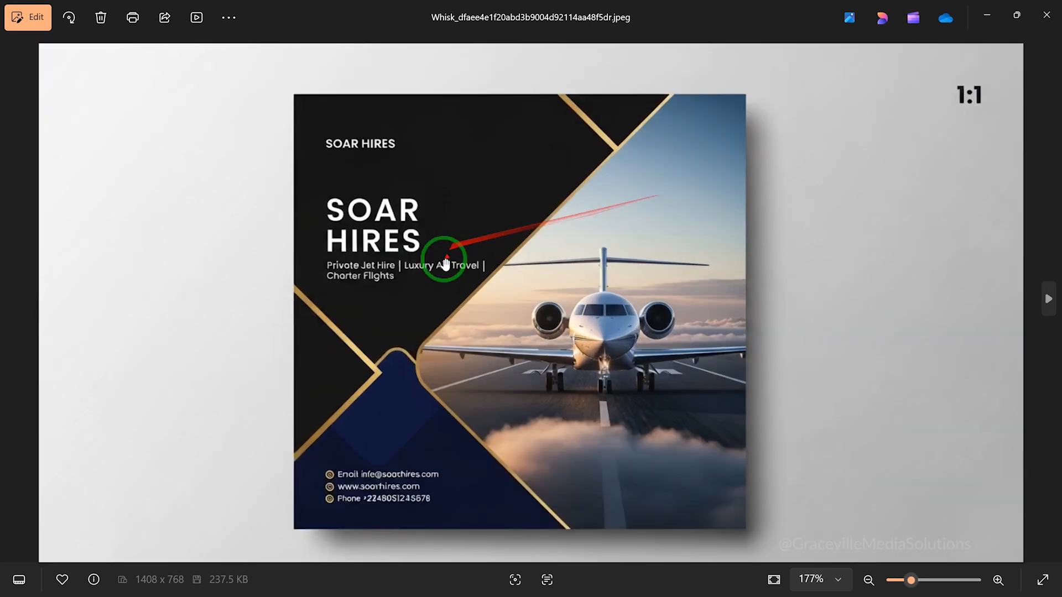
scroll(672, 258, down, 2)
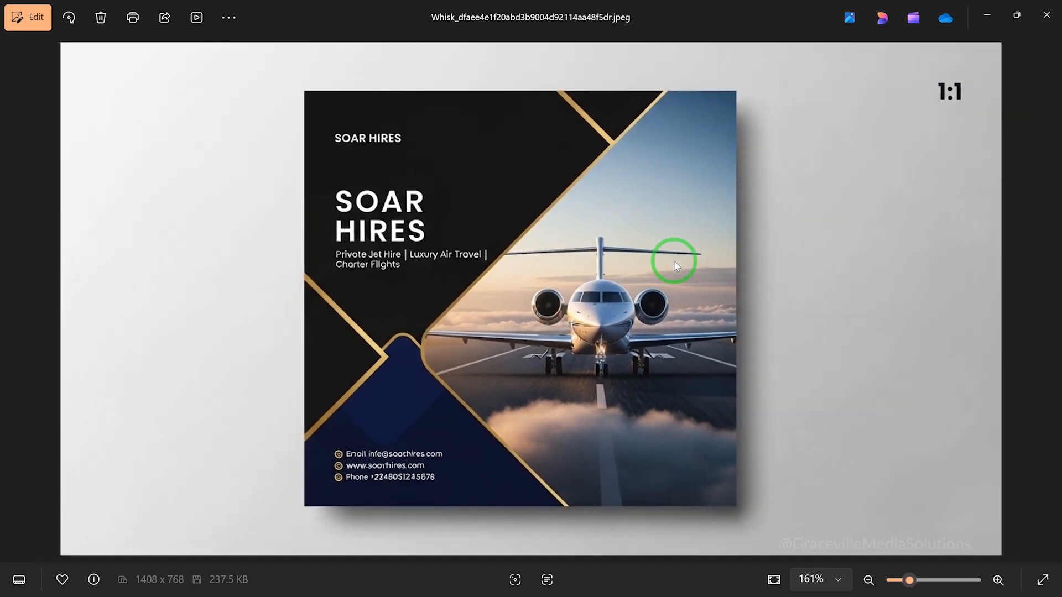
scroll(627, 336, up, 2)
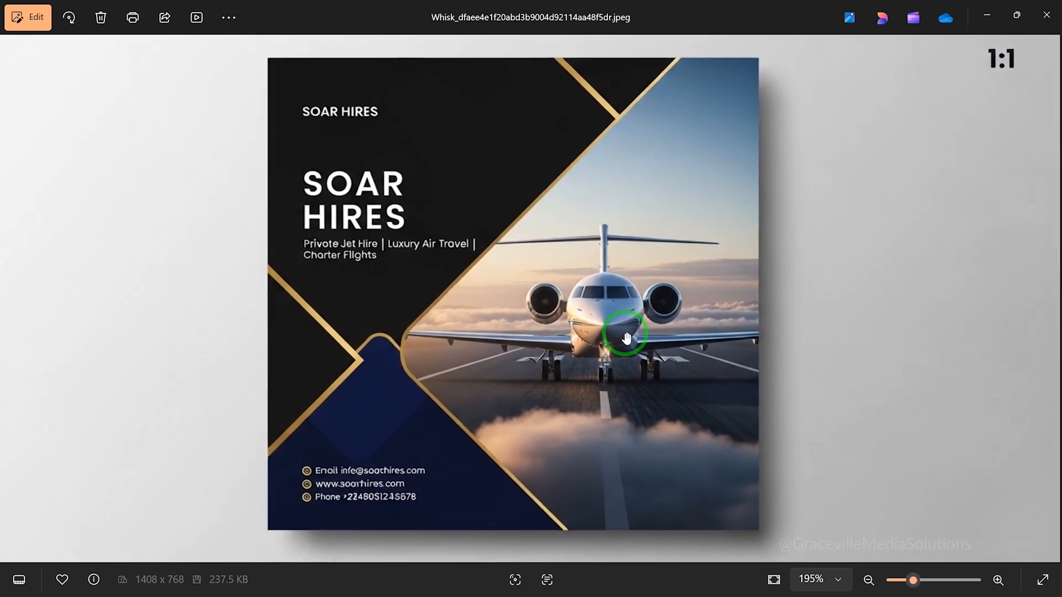
scroll(627, 336, down, 2)
click(1046, 15)
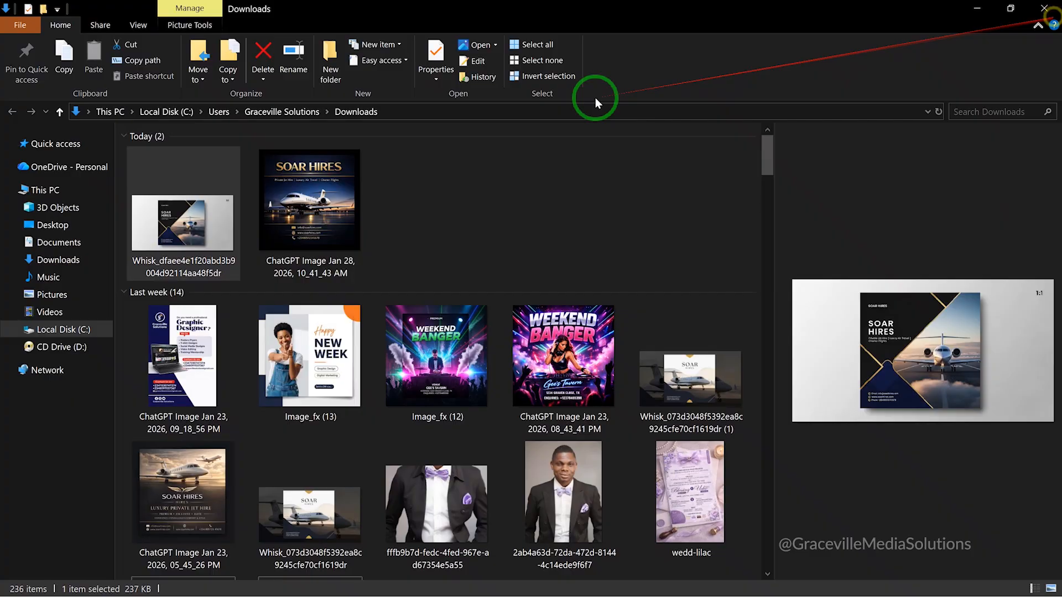
Step: Open the downloaded ChatGPT SOAR HIRES flyer in the image viewer and examine it at a larger zoom
click(300, 201)
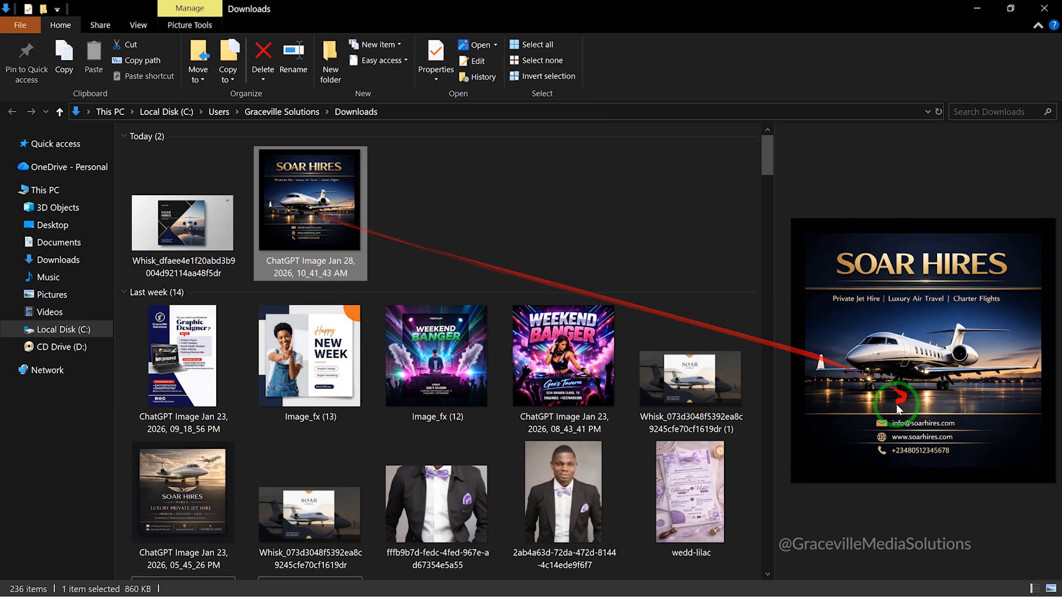
key(super)
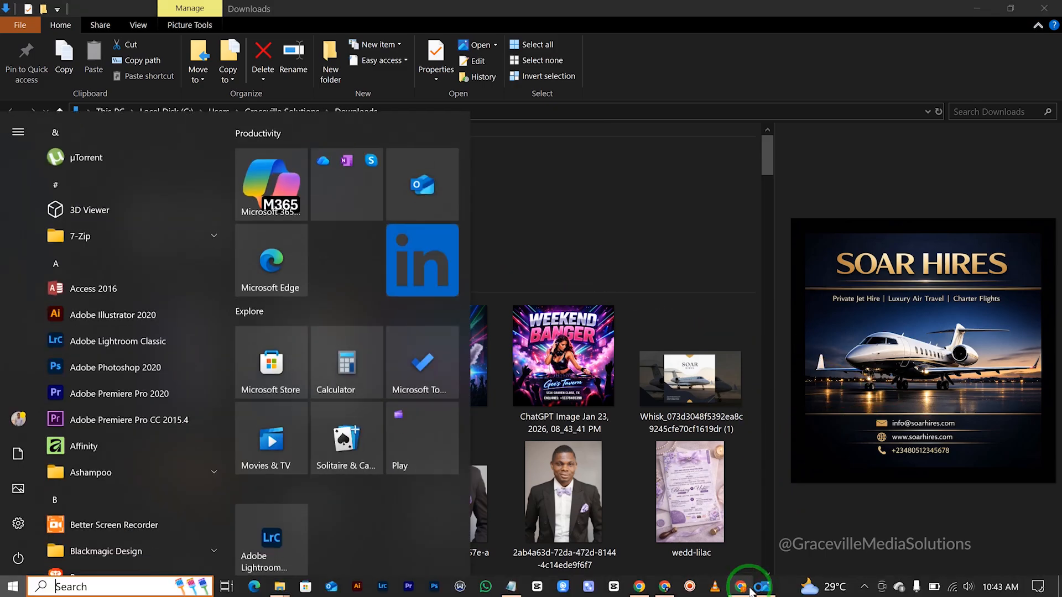
click(767, 589)
click(539, 302)
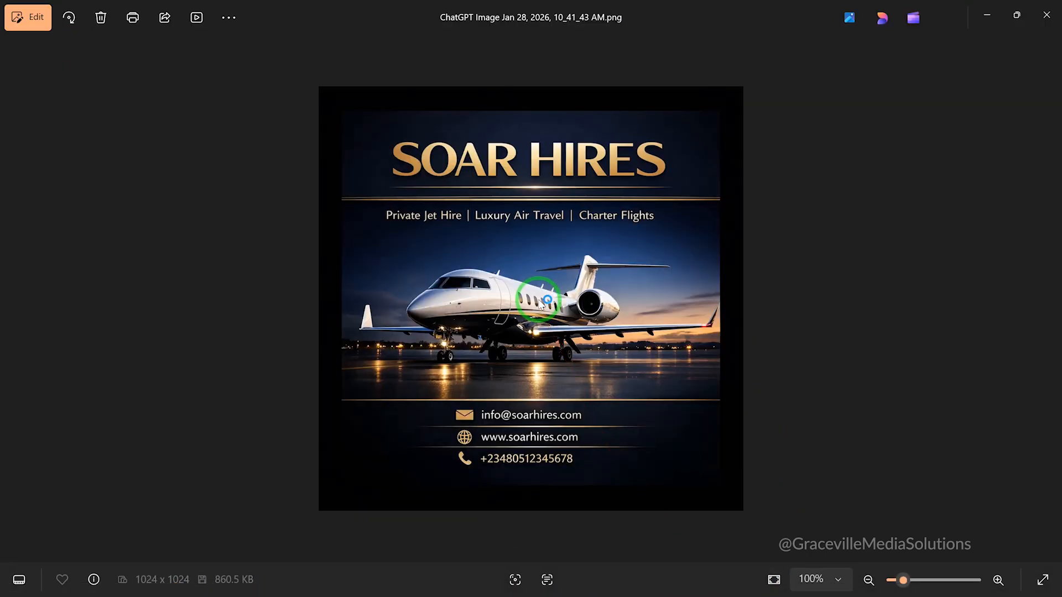
scroll(539, 302, up, 3)
scroll(541, 301, down, 2)
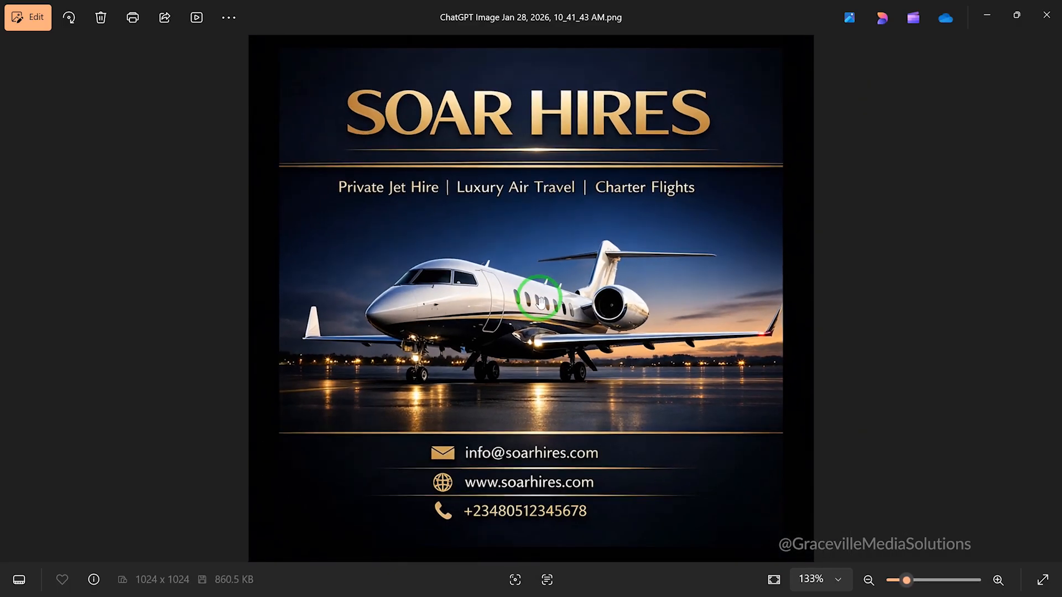
scroll(540, 301, down, 1)
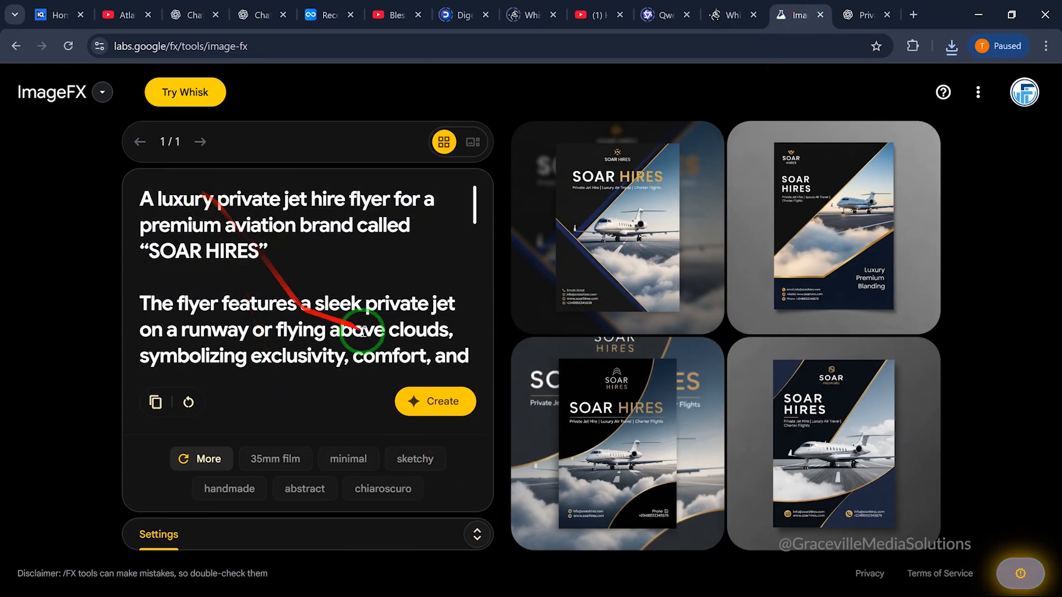
Step: In ImageFX, enlarge the four generated SOAR HIRES flyers one after another and compare their layouts and text
click(594, 240)
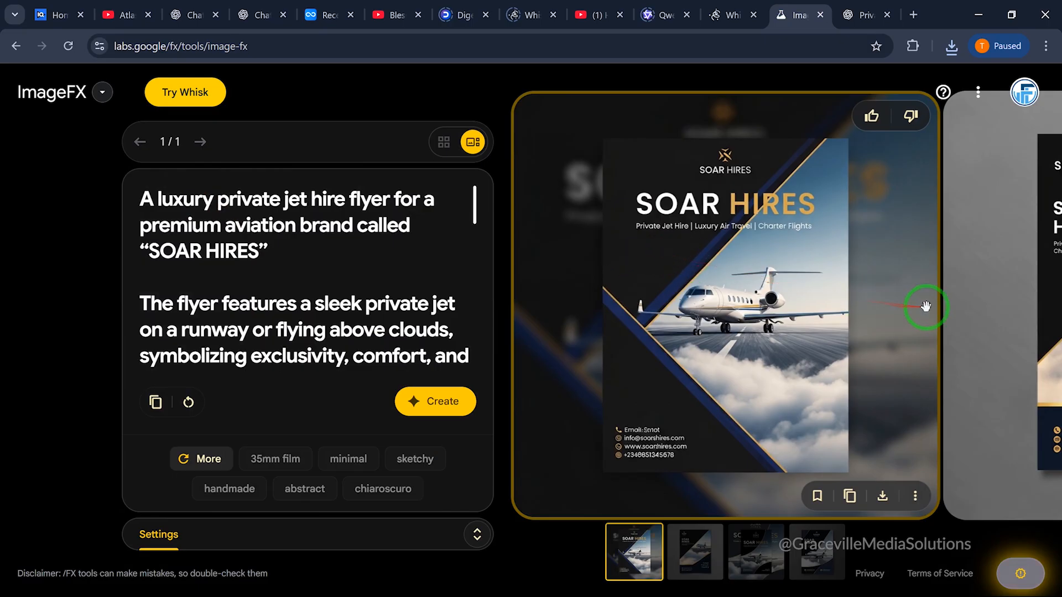
click(1040, 333)
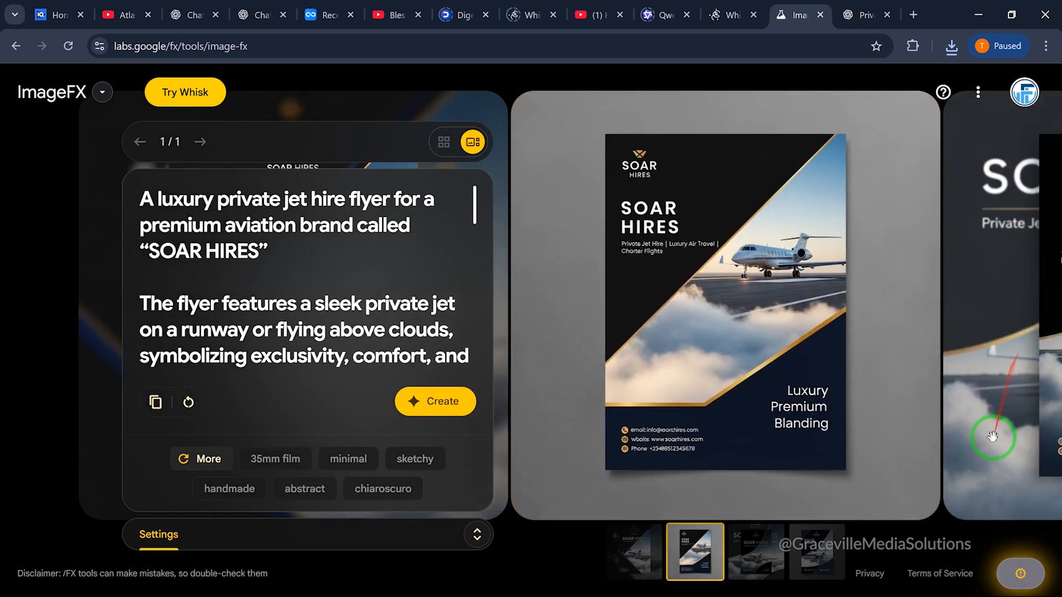
click(752, 565)
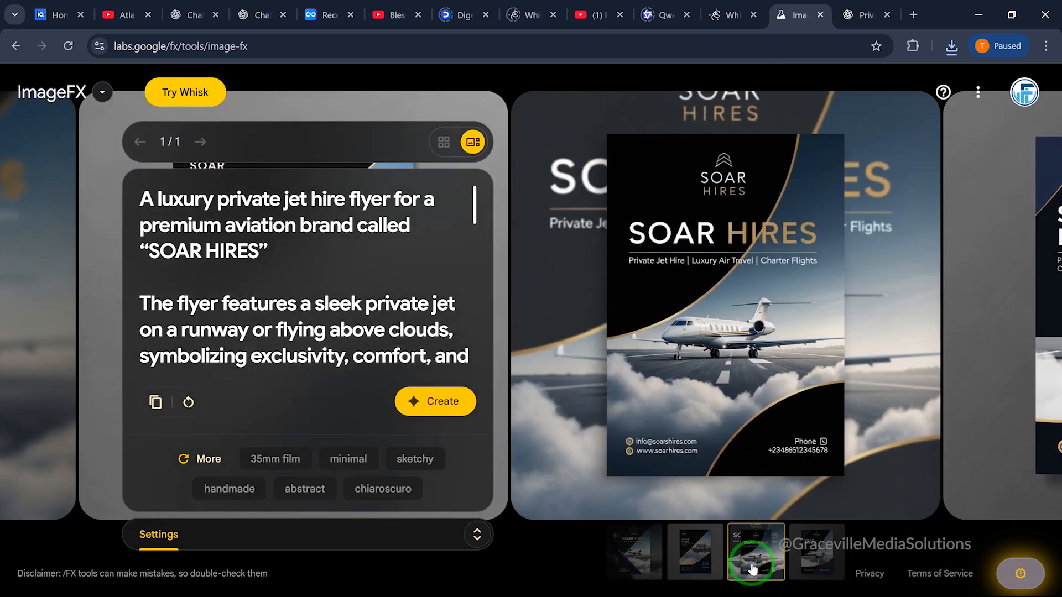
click(811, 552)
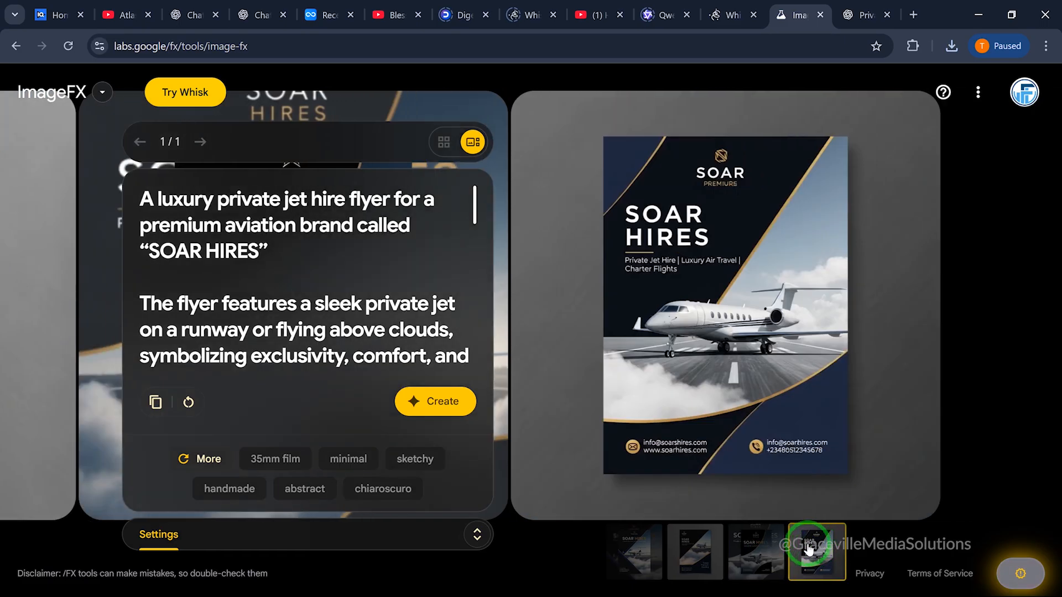
click(764, 553)
click(676, 560)
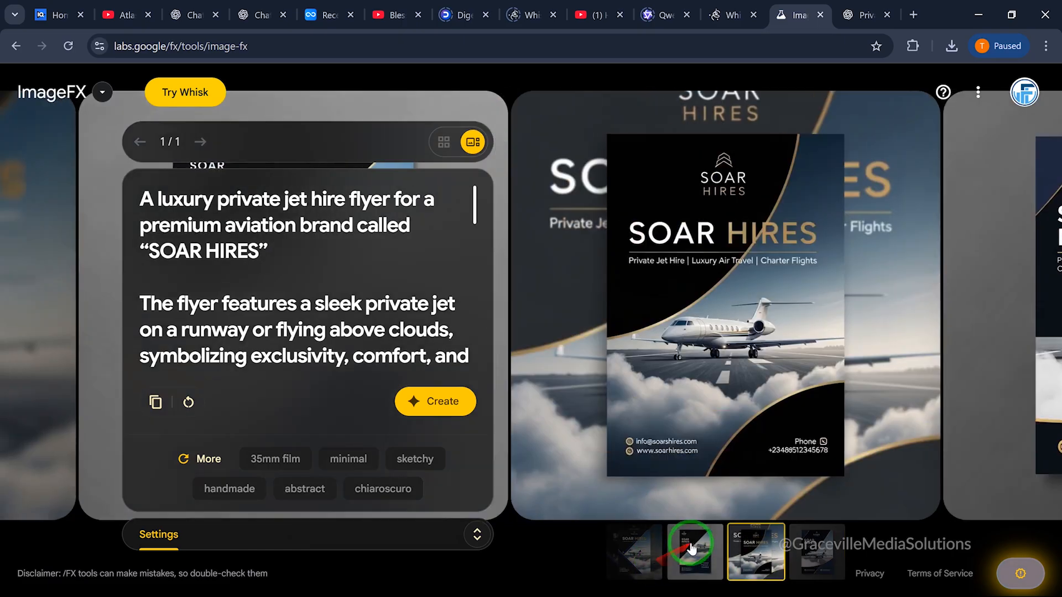
click(785, 548)
click(823, 553)
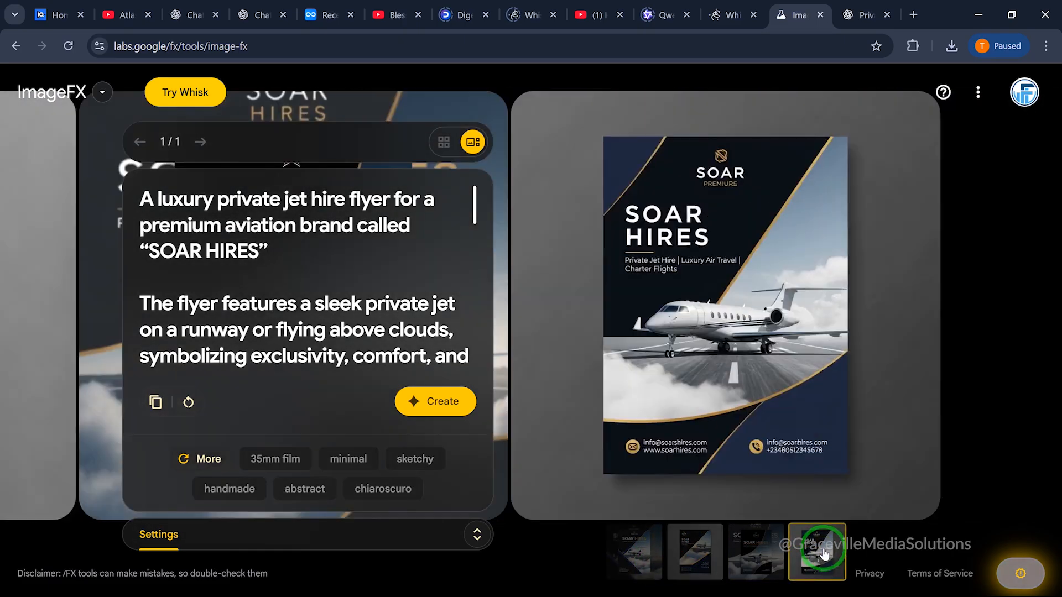
mouse_move(901, 154)
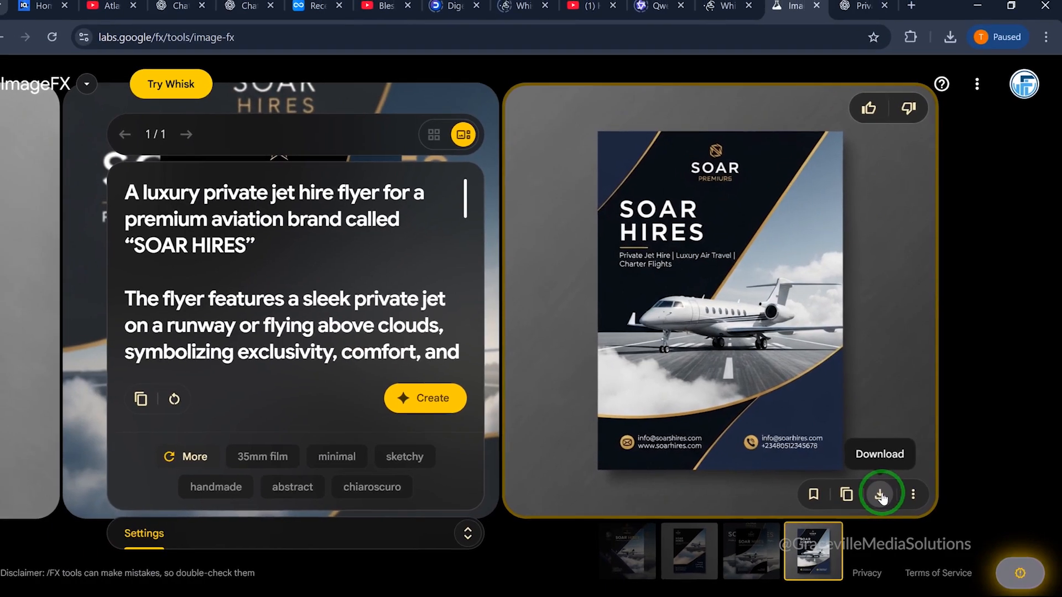
Step: Search Google for "business flyer" and show the image results
click(266, 44)
text(b)
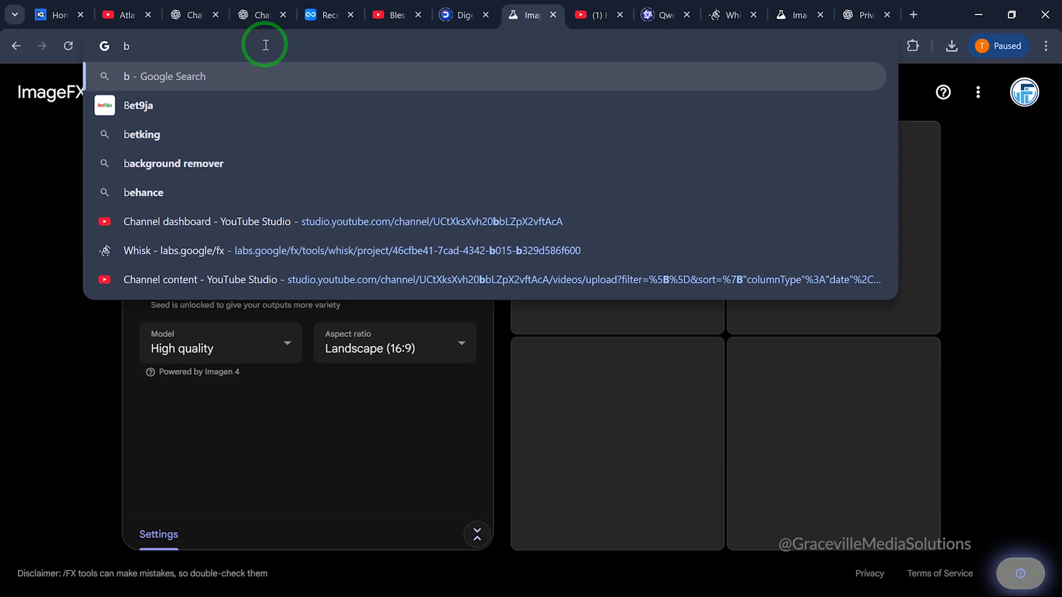
key(BackSpace)
text(busin)
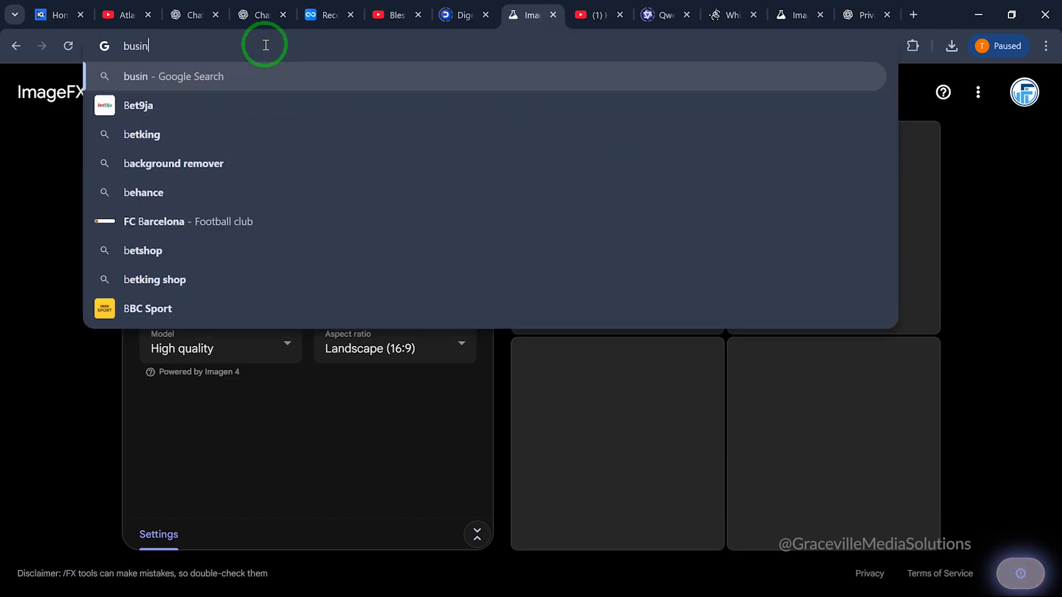
text(ess flyer)
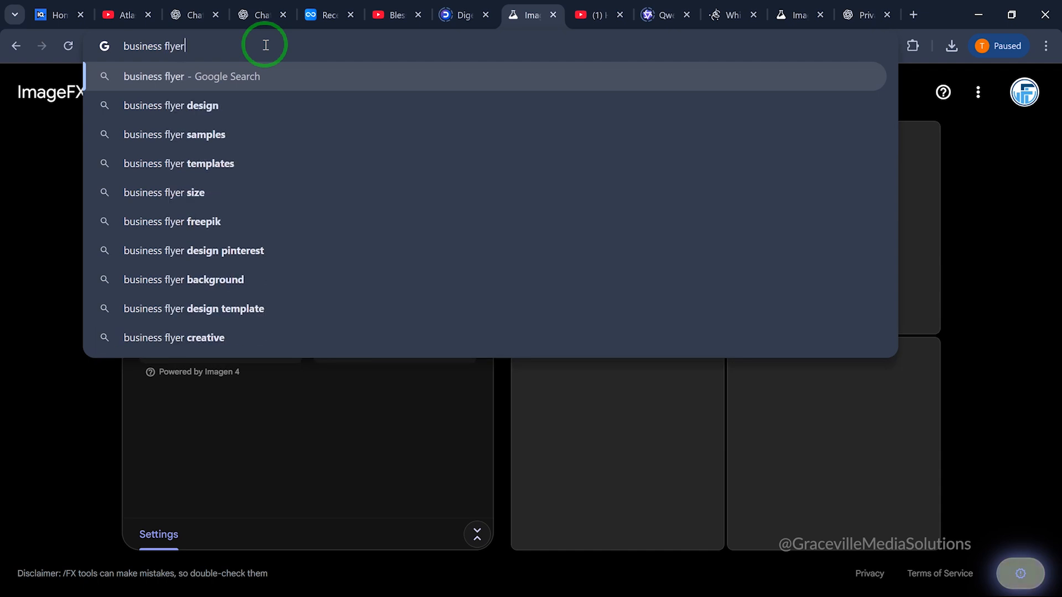
key(Return)
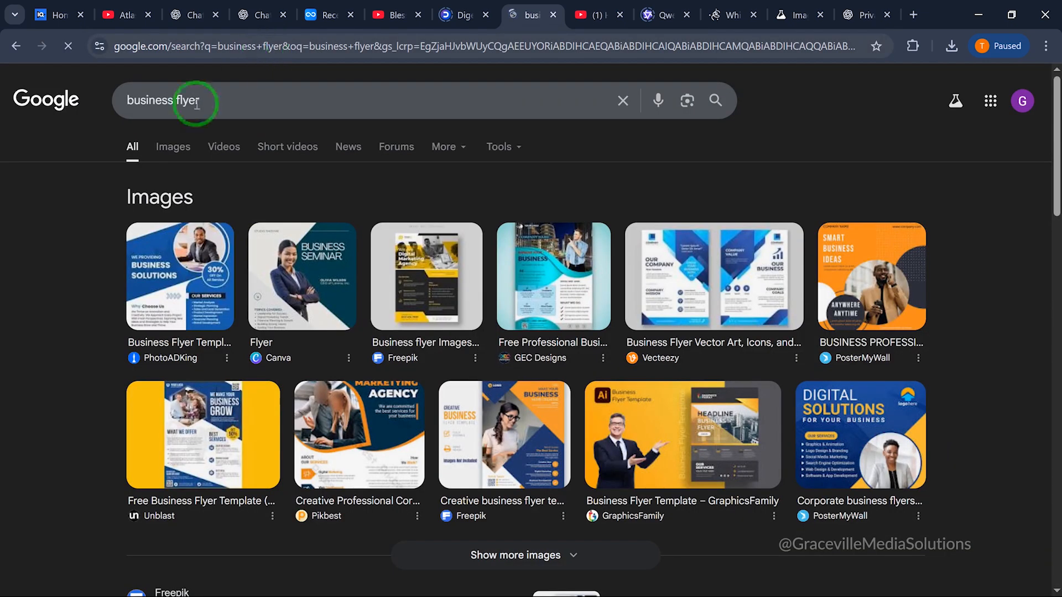
click(173, 147)
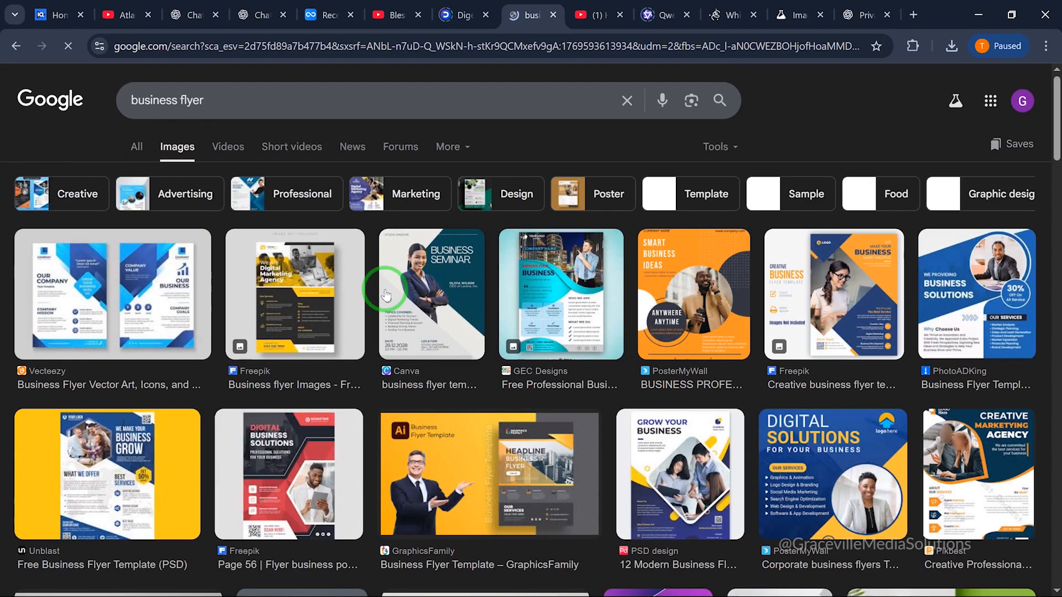
Step: Preview the PosterMyWall Digital Solutions flyer from the image results and save it to the Desktop as "business flyer"
click(832, 474)
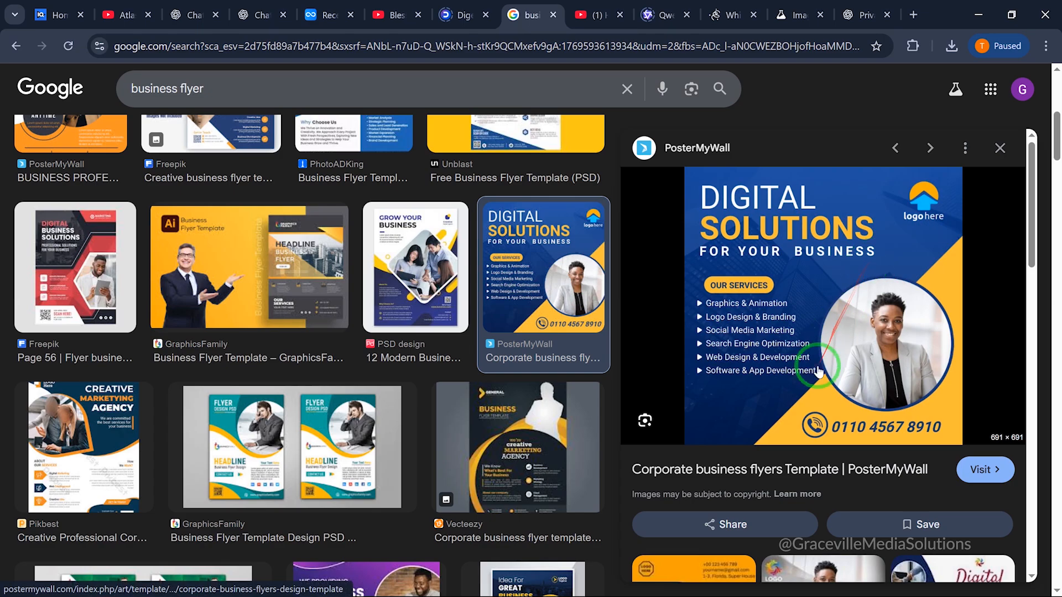
scroll(814, 360, down, 2)
scroll(821, 339, up, 2)
right_click(819, 339)
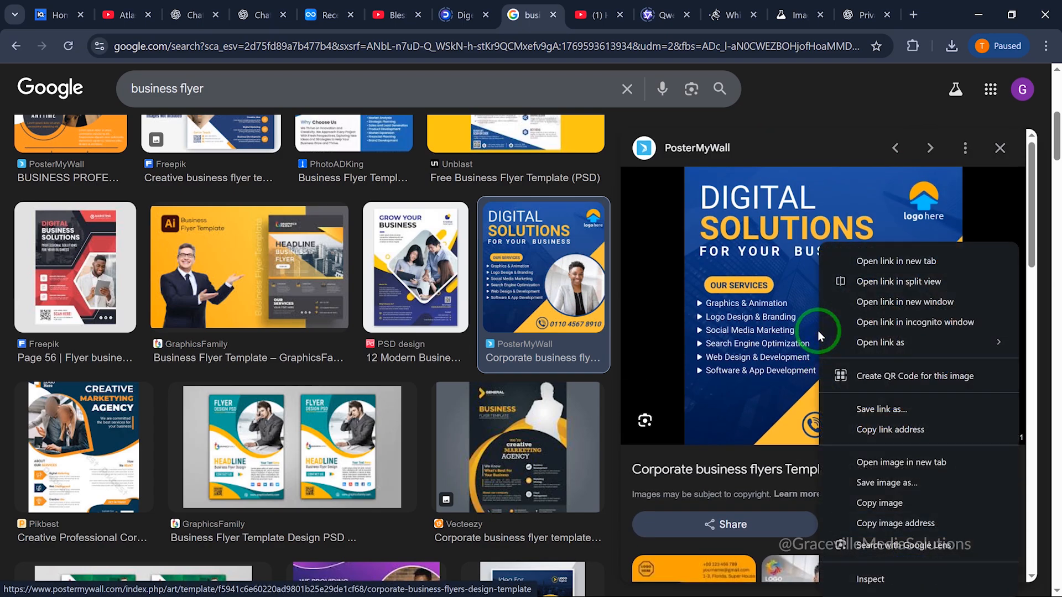
click(872, 490)
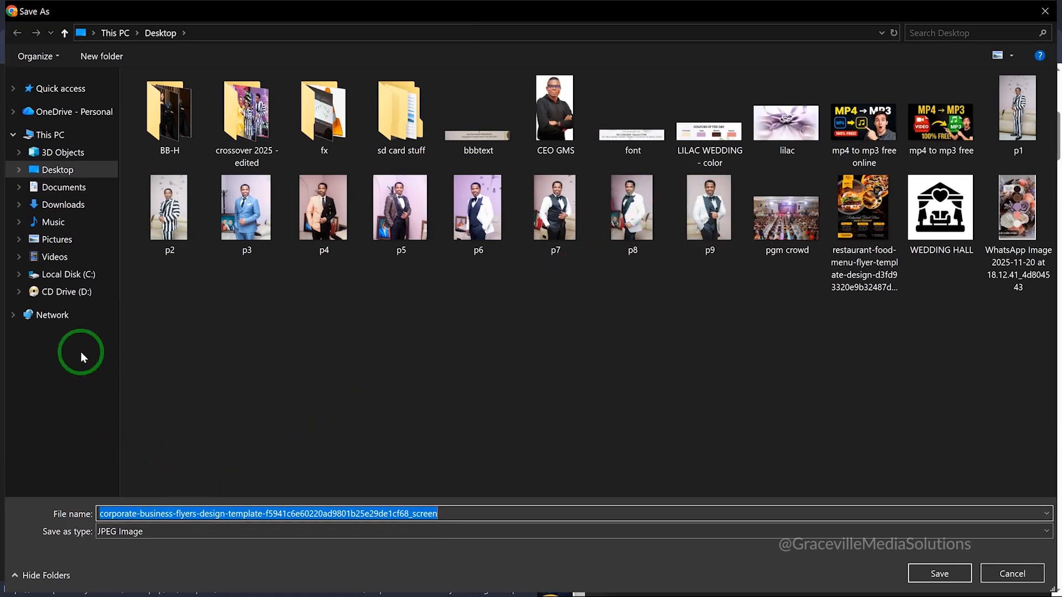
text(business flye)
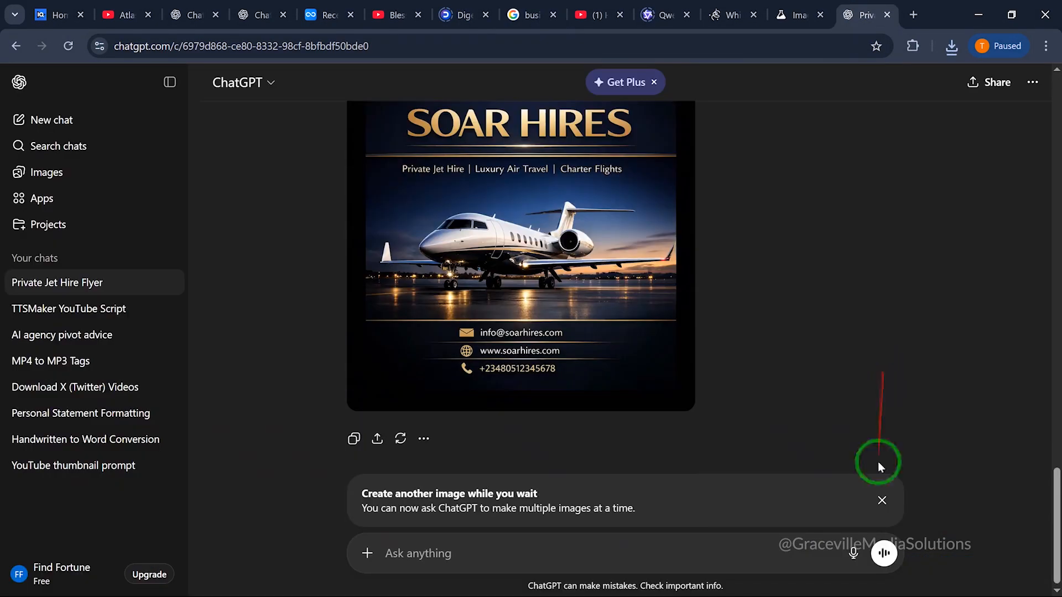
Step: In the ChatGPT chat, dismiss the notice about creating another image and attach the saved Digital Solutions flyer to the message
click(880, 498)
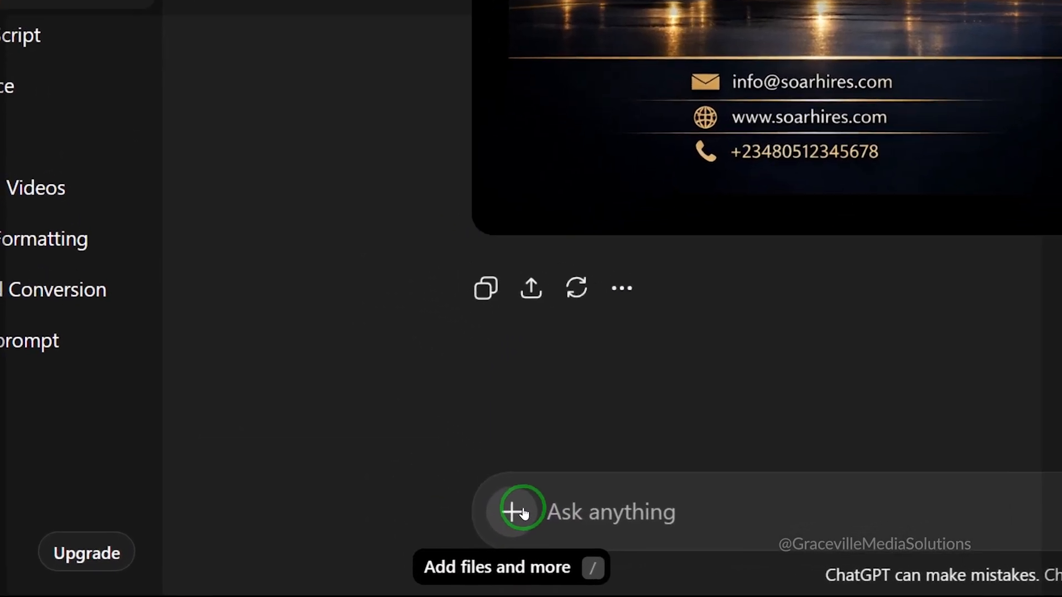
click(373, 555)
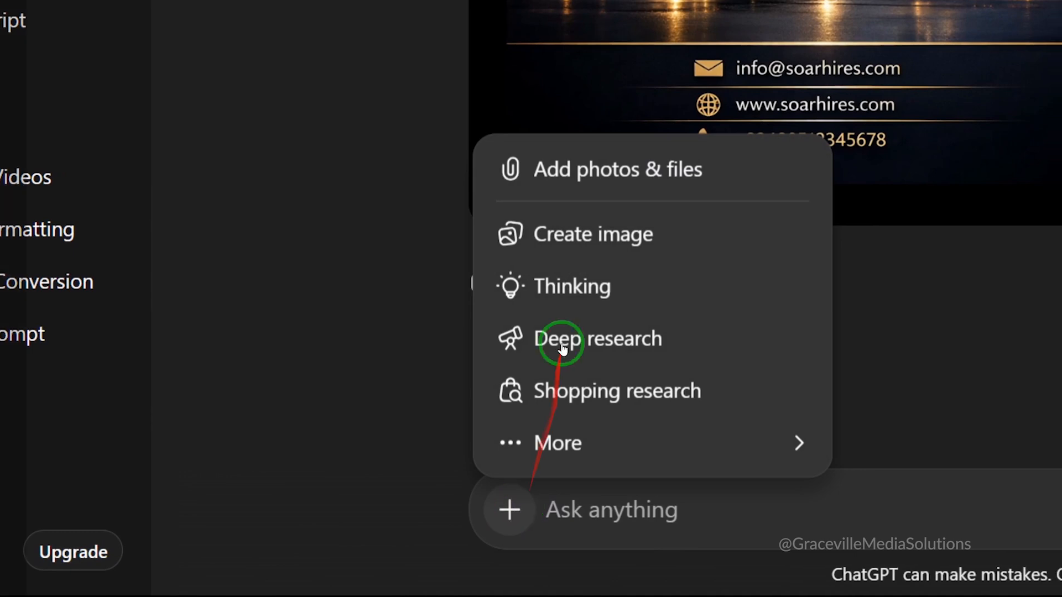
click(608, 169)
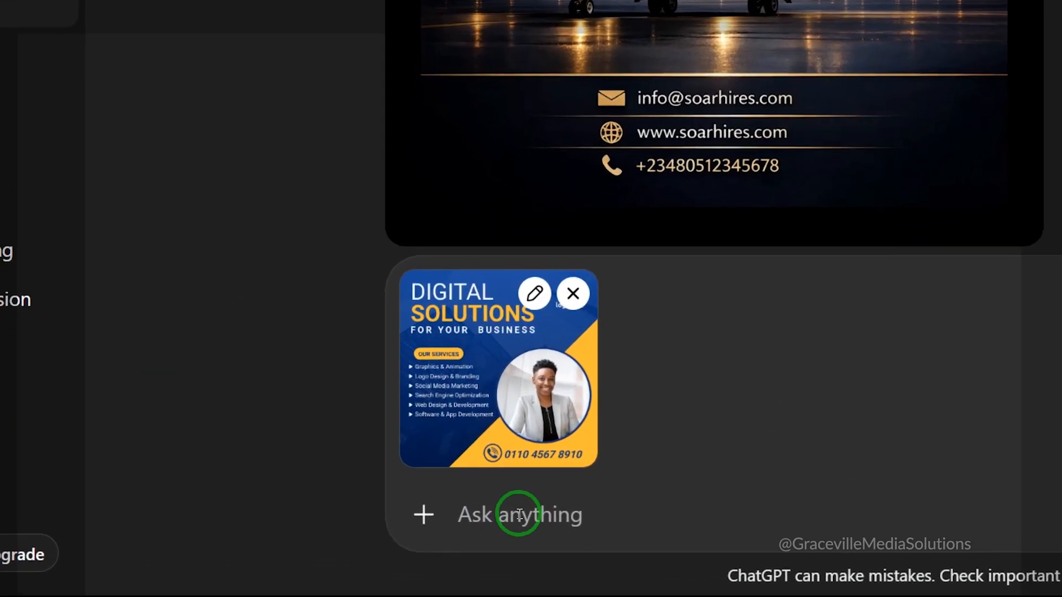
Step: Write a message asking ChatGPT to study the uploaded image in every detail and give the prompt used in creating that poster, leaving no detail behind
text(stu)
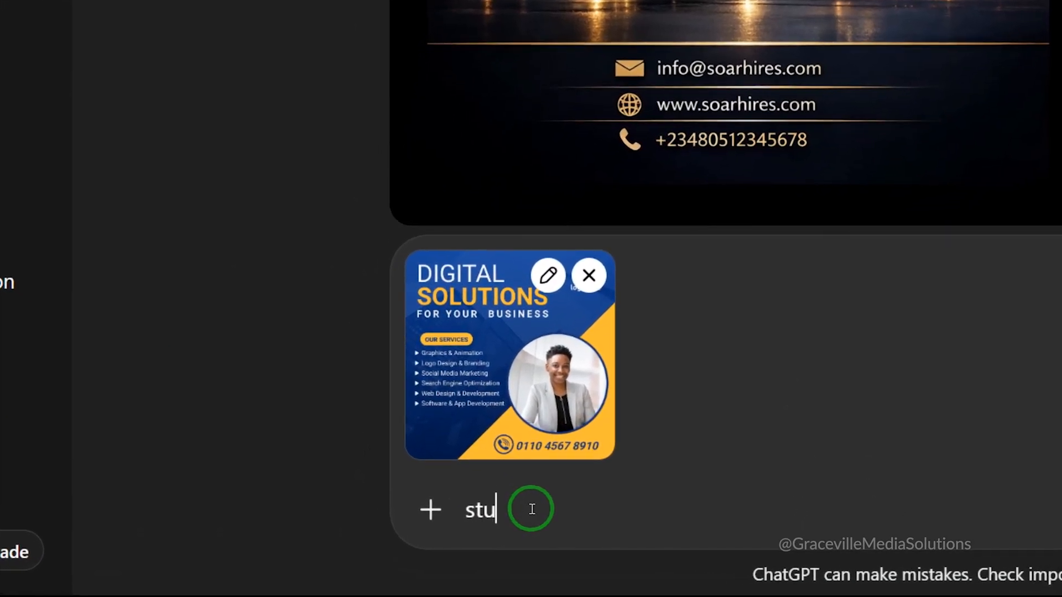
text(dy the image ca)
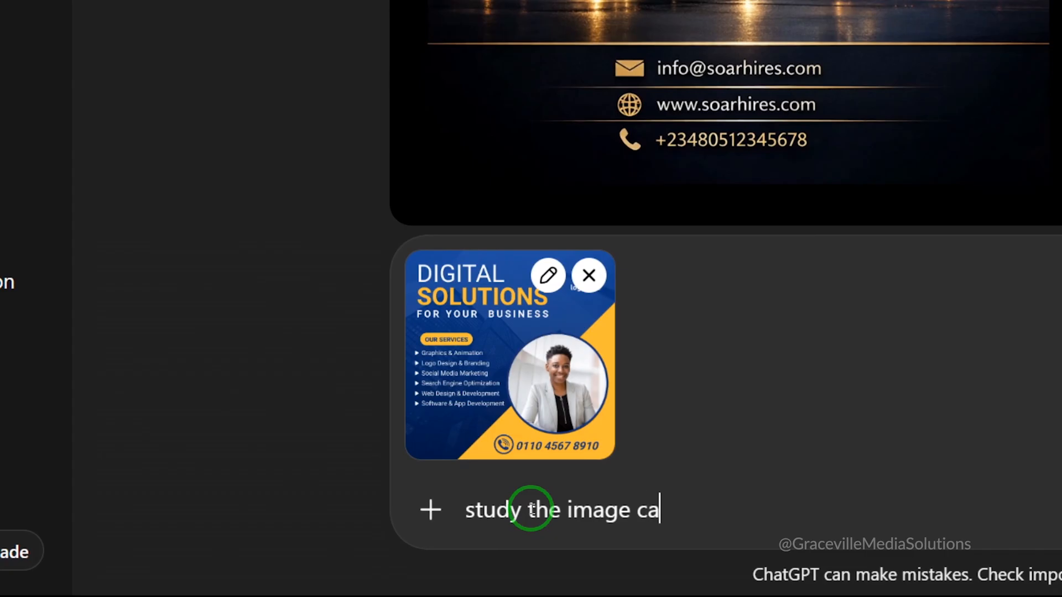
key(BackSpace)
key(BackSpace)
text(I just )
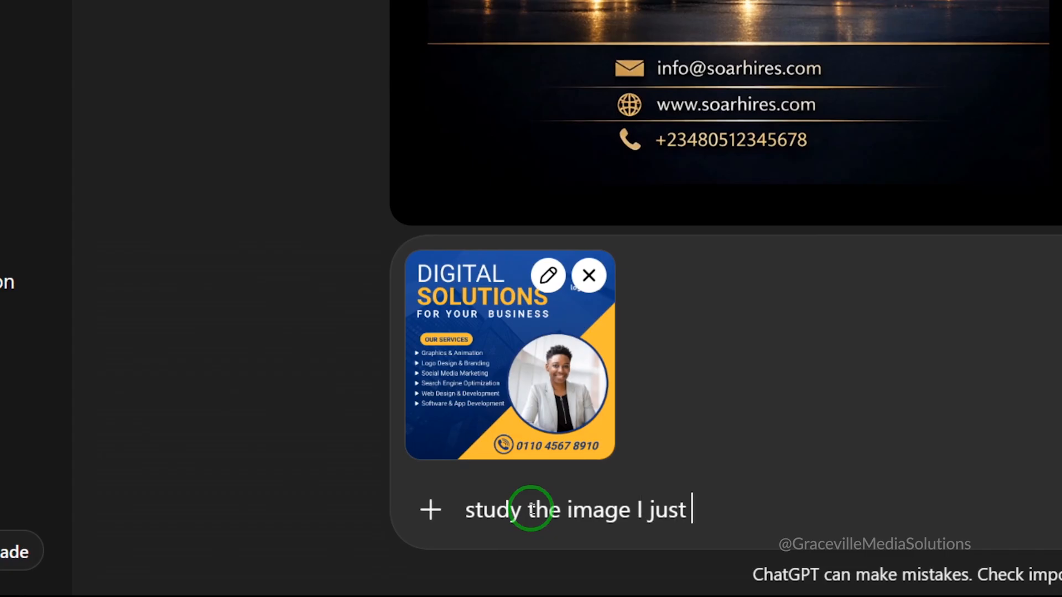
text(puplaoded carefully)
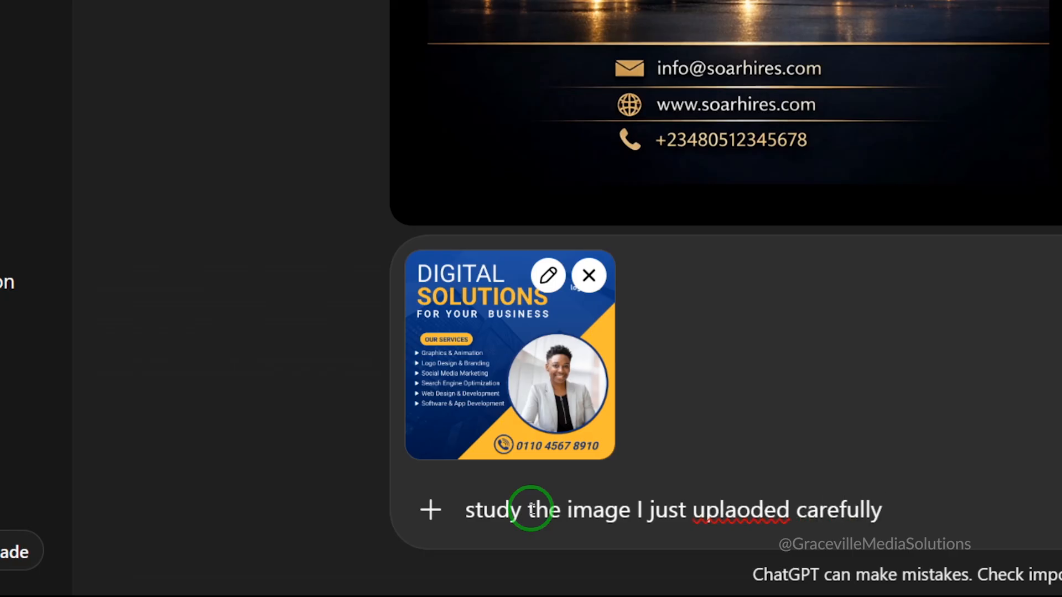
text(,)
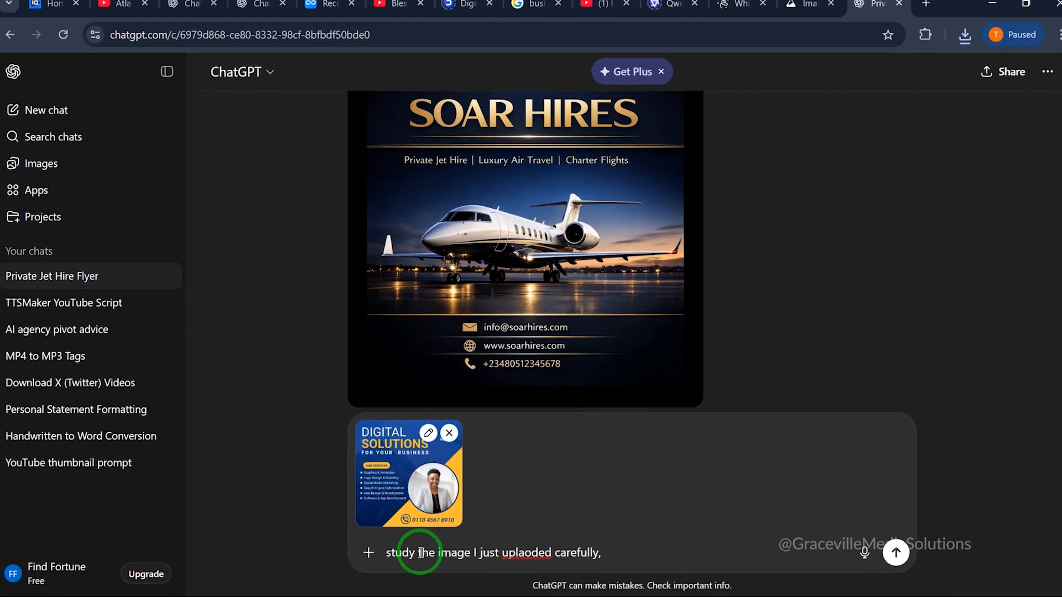
text( paying)
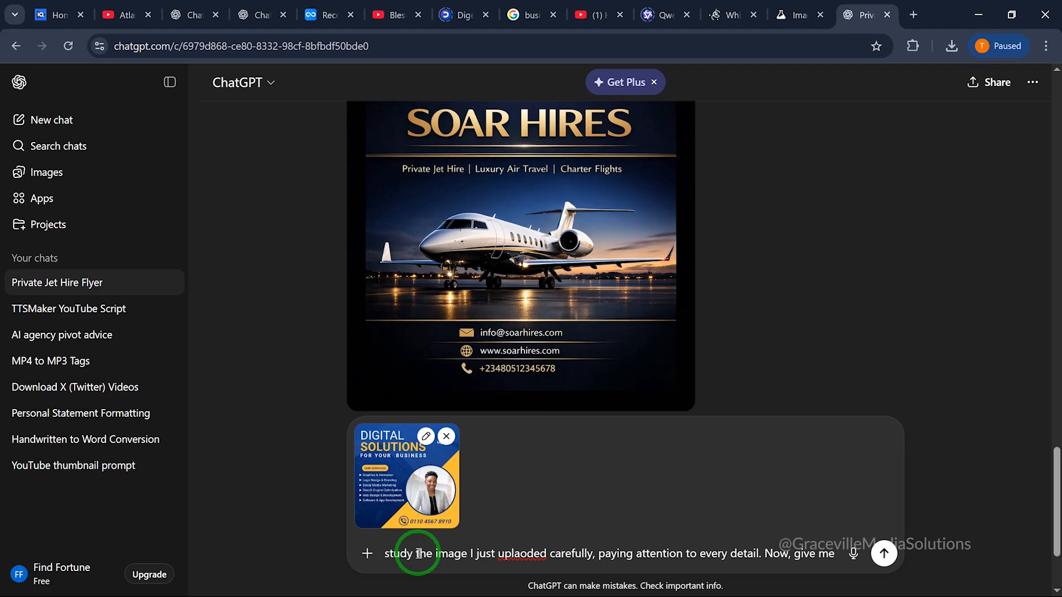
text(the )
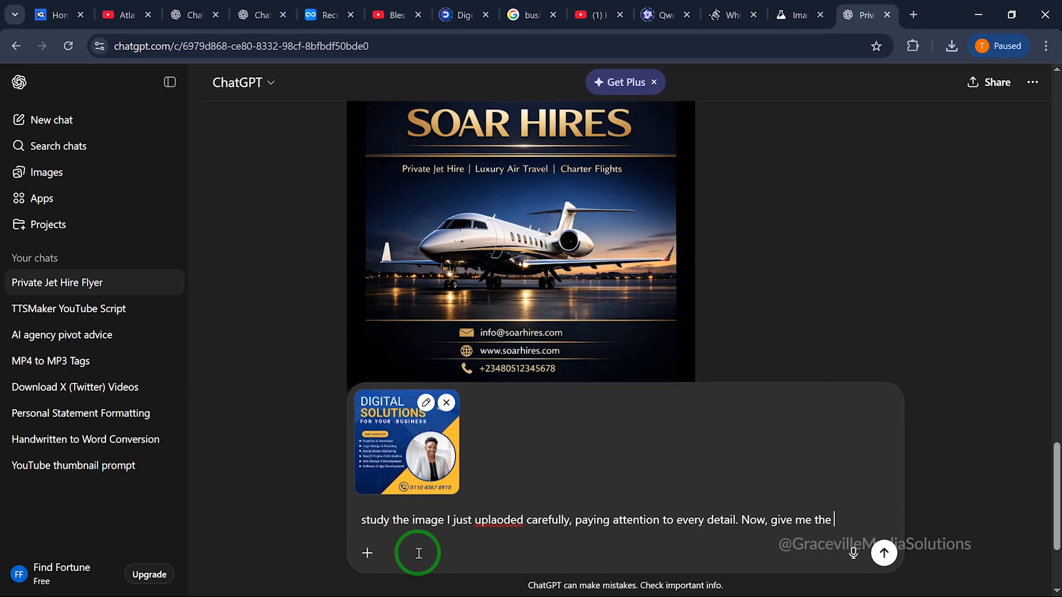
text(prompt that)
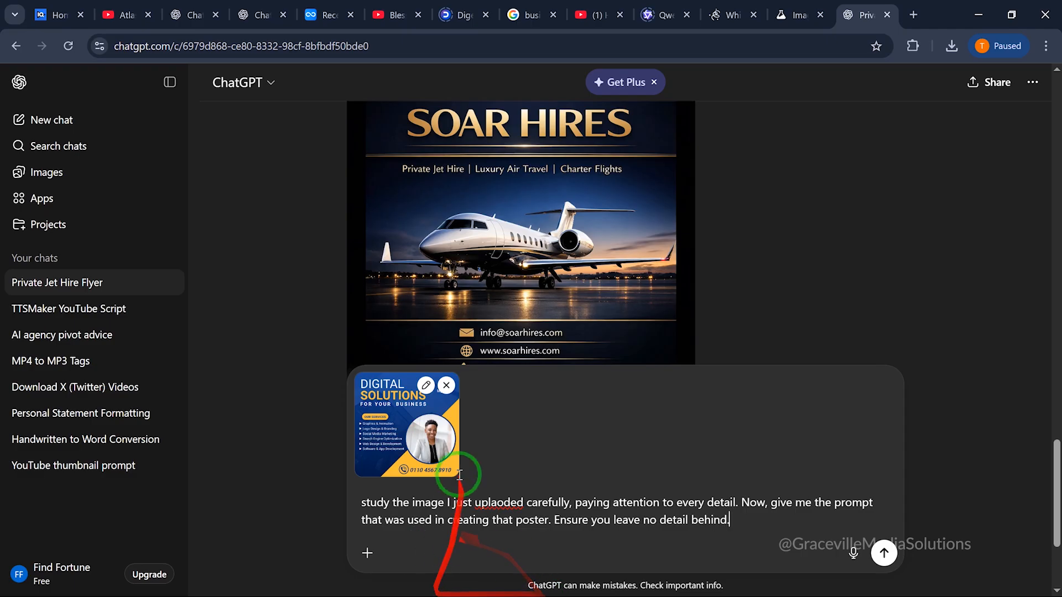
Step: Correct the misspelled "uplaoded" to "uploaded" in the message and send it with the attached flyer
right_click(498, 501)
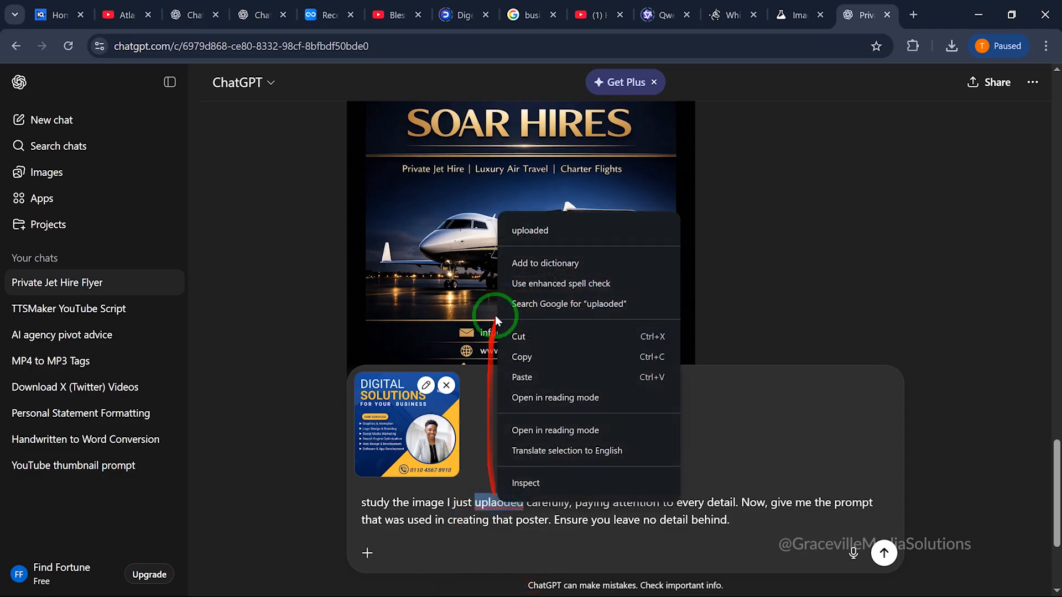
click(534, 231)
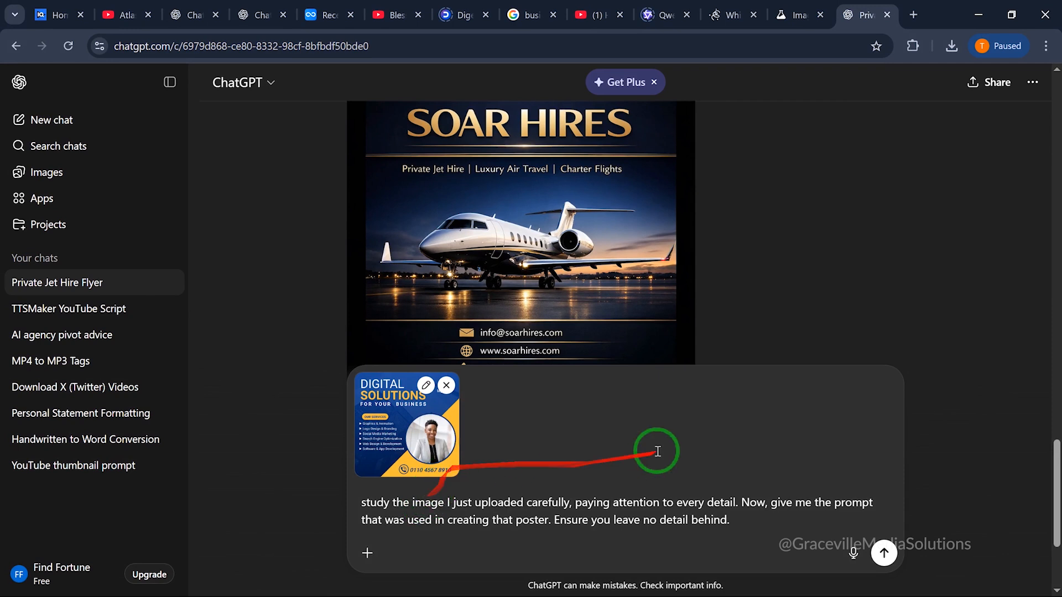
click(886, 555)
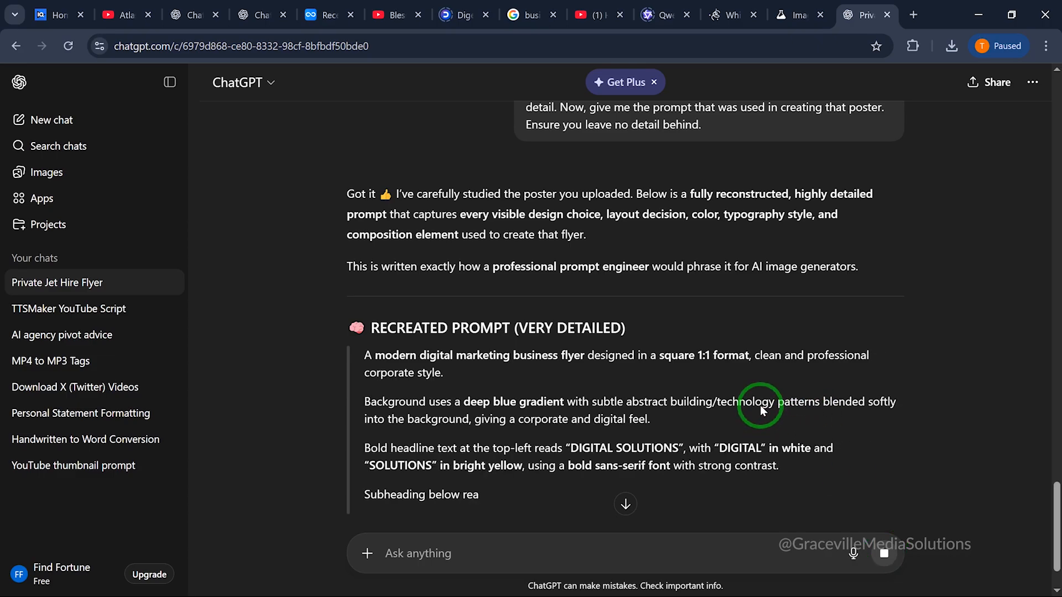
Step: Read through ChatGPT's recreated prompt for the Digital Solutions flyer, covering both the very detailed version and the short version
scroll(748, 387, down, 2)
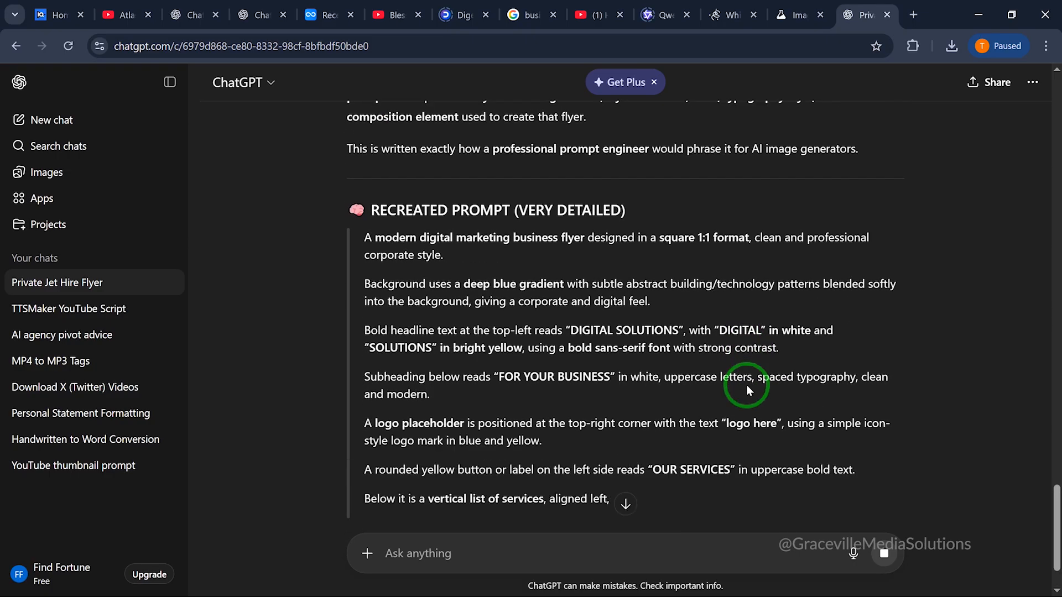
scroll(748, 384, down, 1)
scroll(748, 382, down, 2)
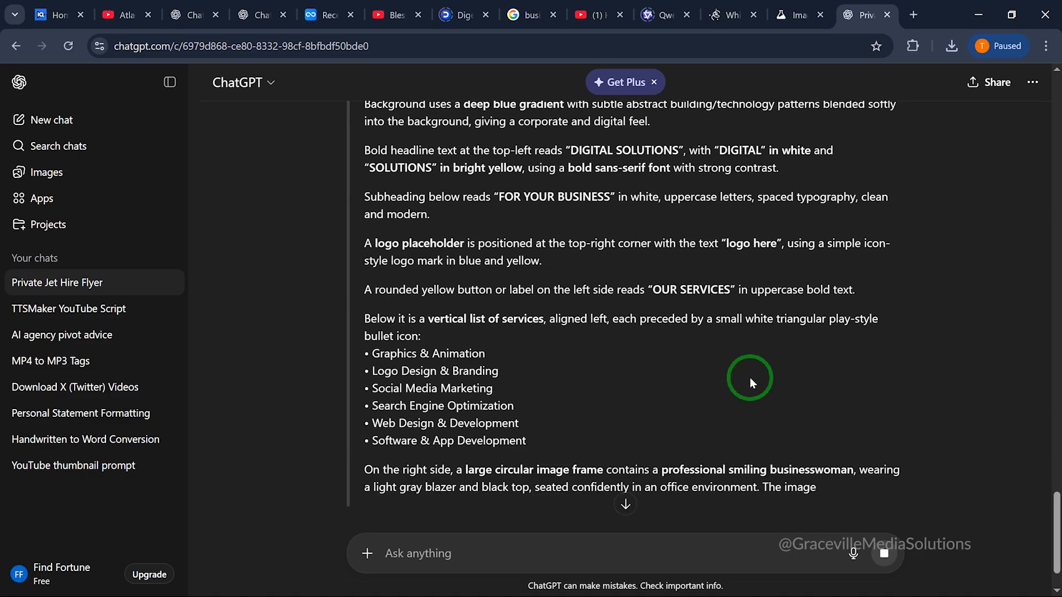
scroll(749, 377, down, 2)
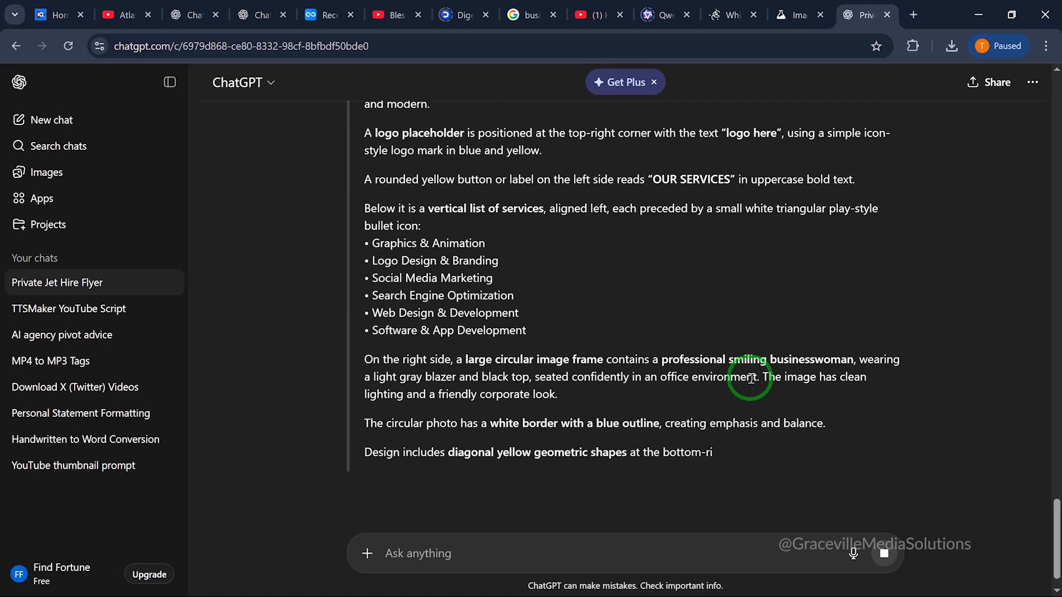
scroll(750, 378, down, 2)
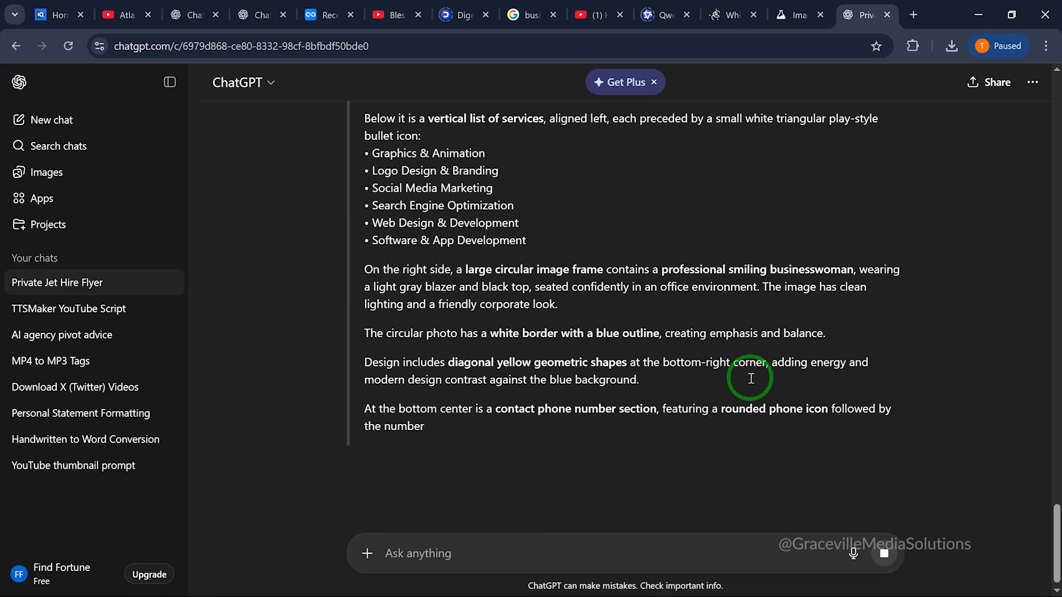
scroll(749, 377, down, 1)
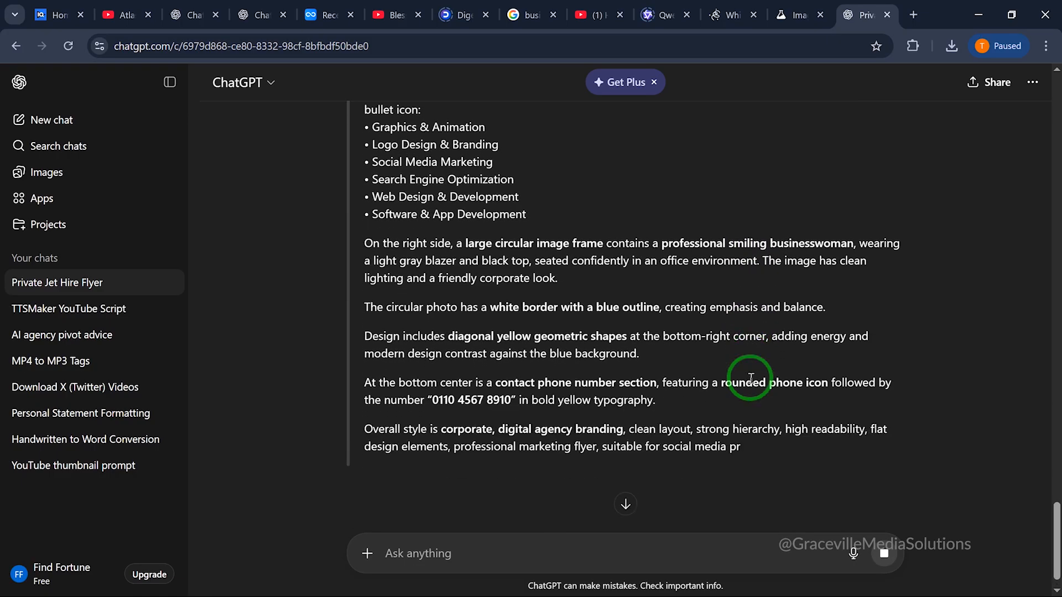
scroll(751, 377, down, 2)
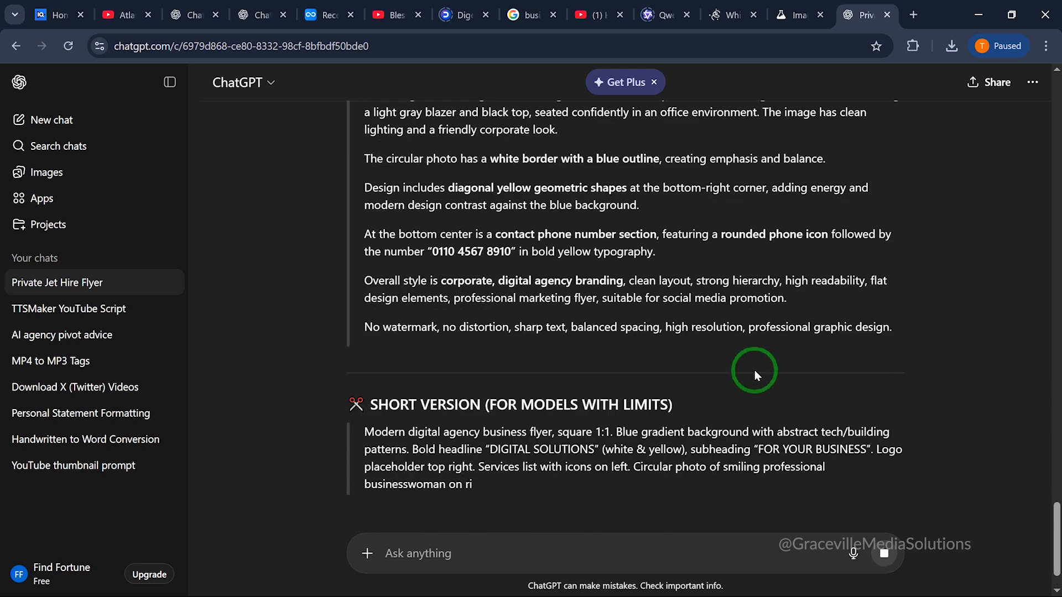
scroll(758, 368, down, 3)
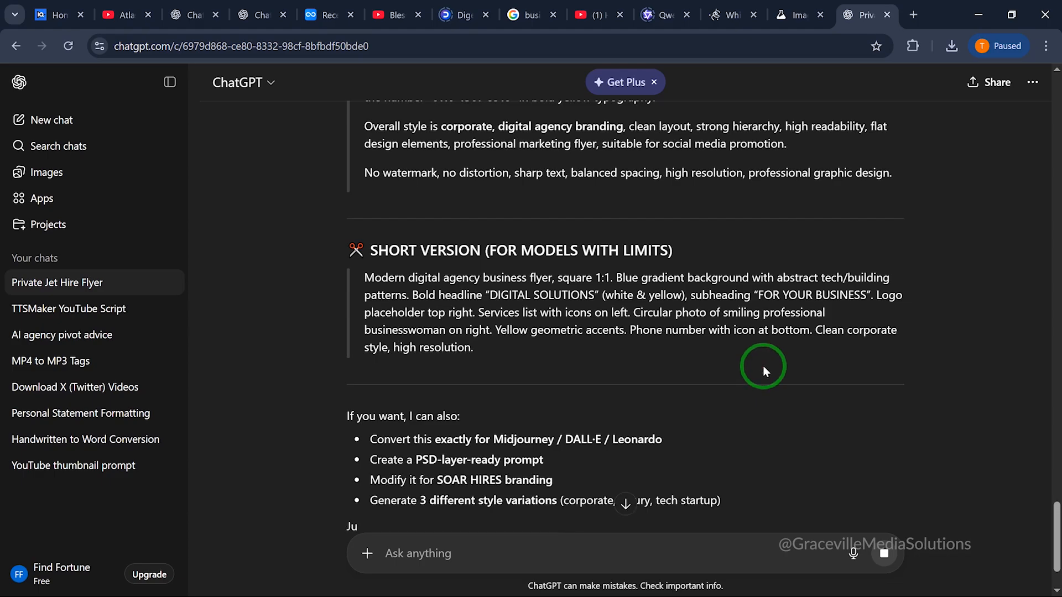
scroll(764, 365, up, 2)
scroll(765, 363, up, 1)
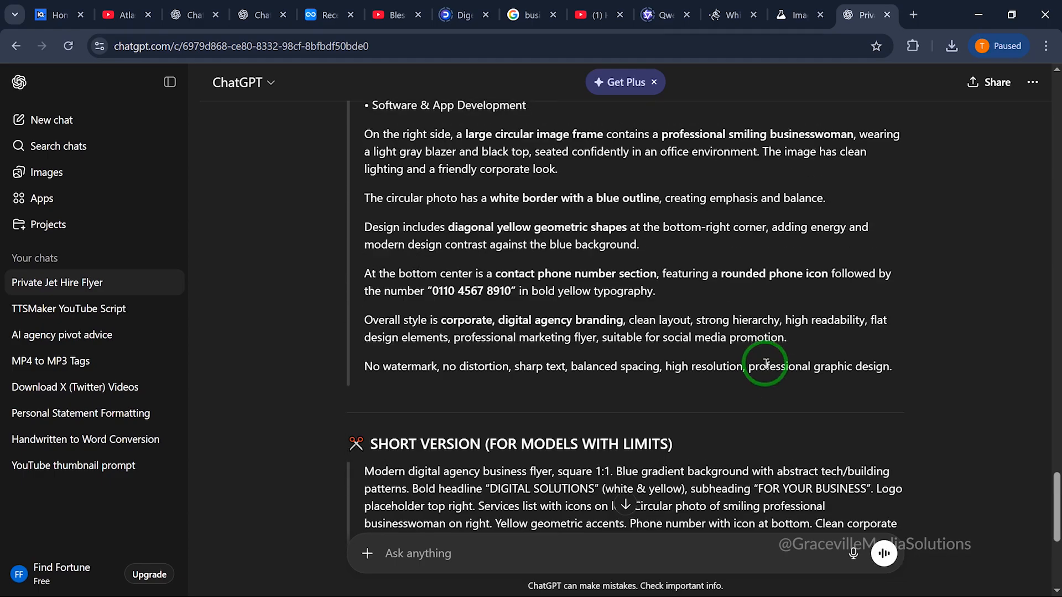
scroll(765, 332, up, 1)
scroll(439, 277, up, 3)
scroll(440, 276, down, 10)
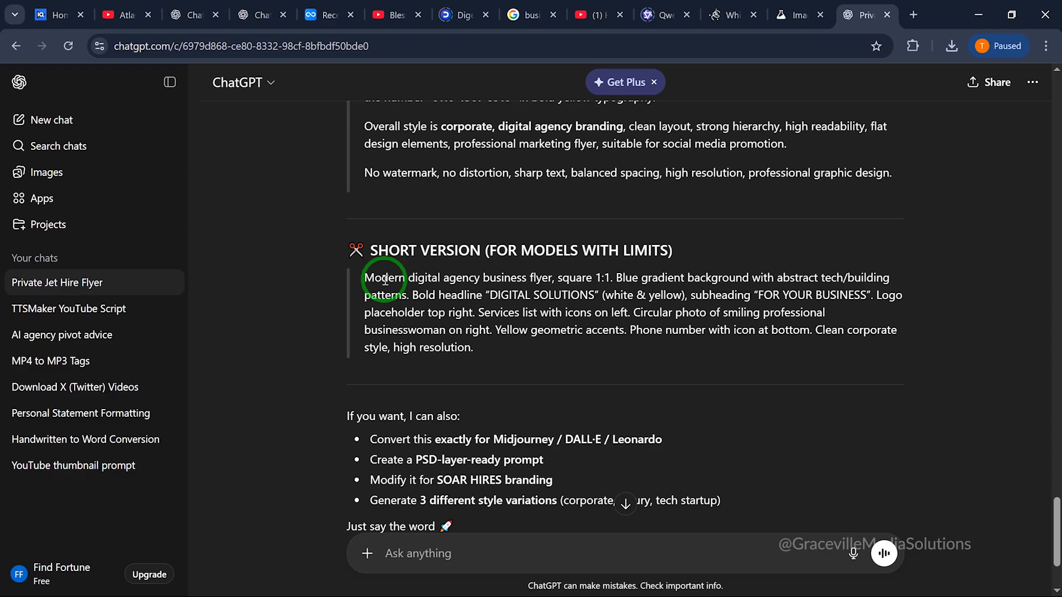
Step: Copy the full text of the short version prompt for the Digital Solutions flyer
drag(365, 278, 474, 346)
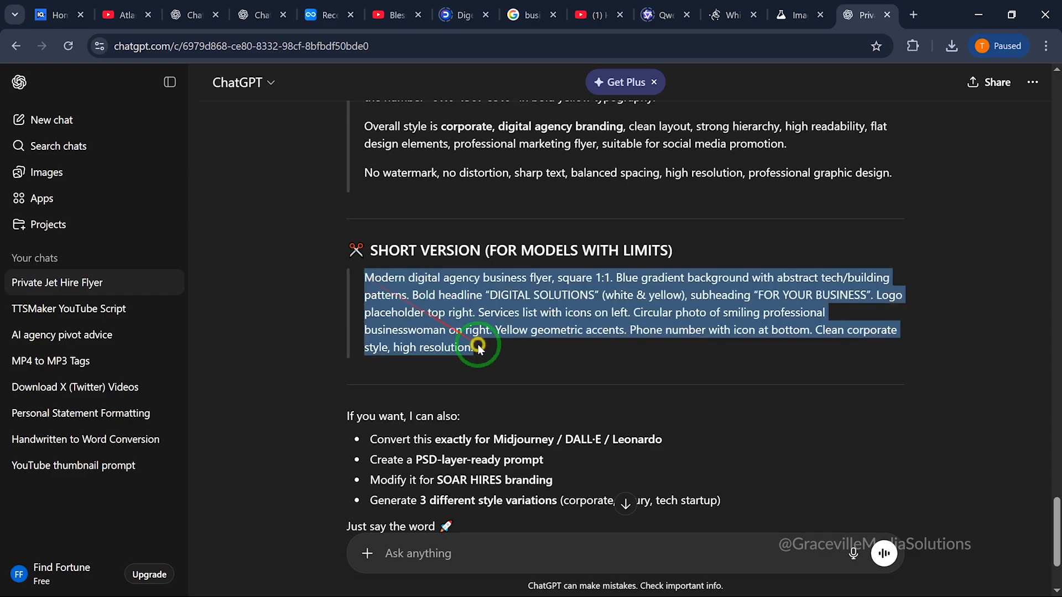
right_click(499, 329)
click(501, 342)
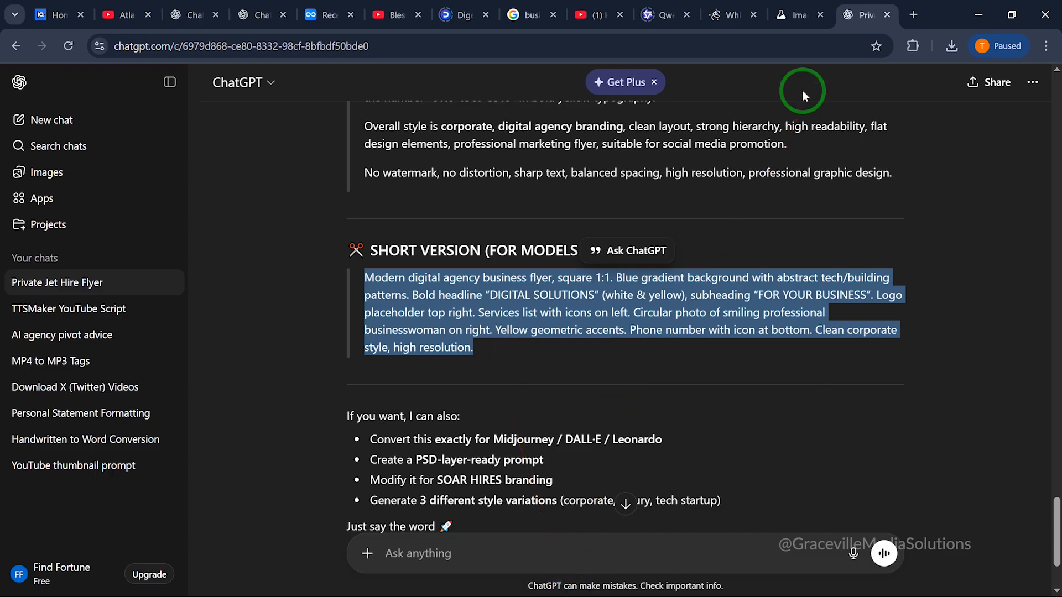
Step: Switch to Whisk, replace the whole SOAR HIRES prompt with the copied short version, and generate the images
click(730, 15)
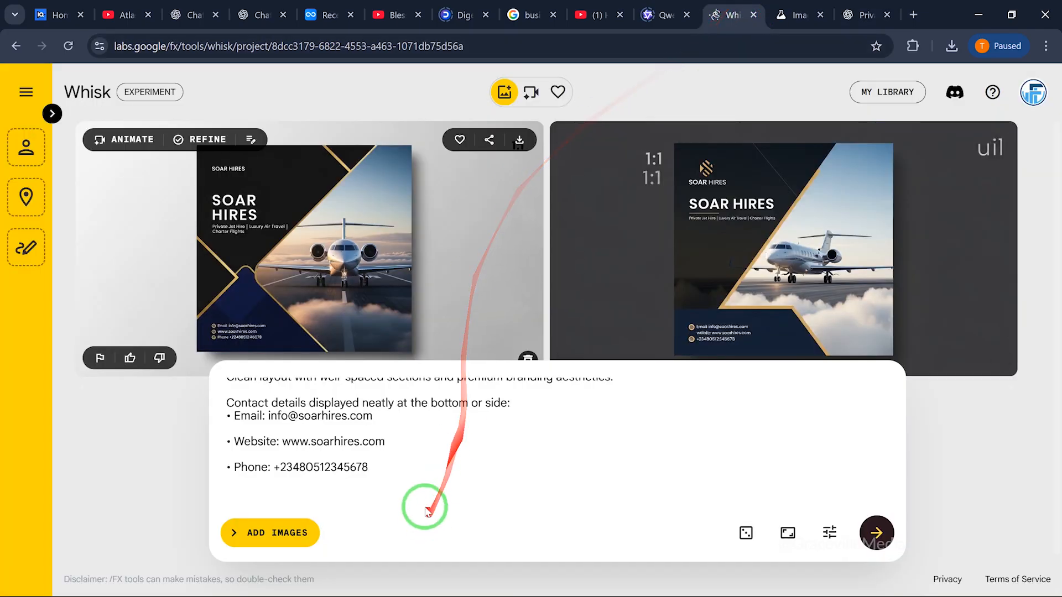
click(419, 467)
key(ctrl+a)
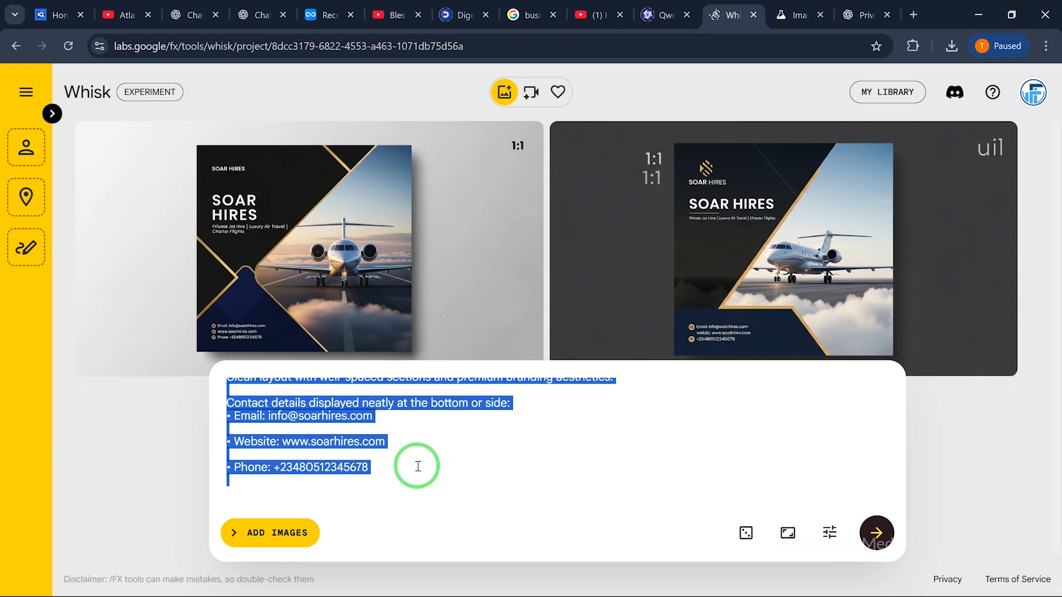
key(ctrl+v)
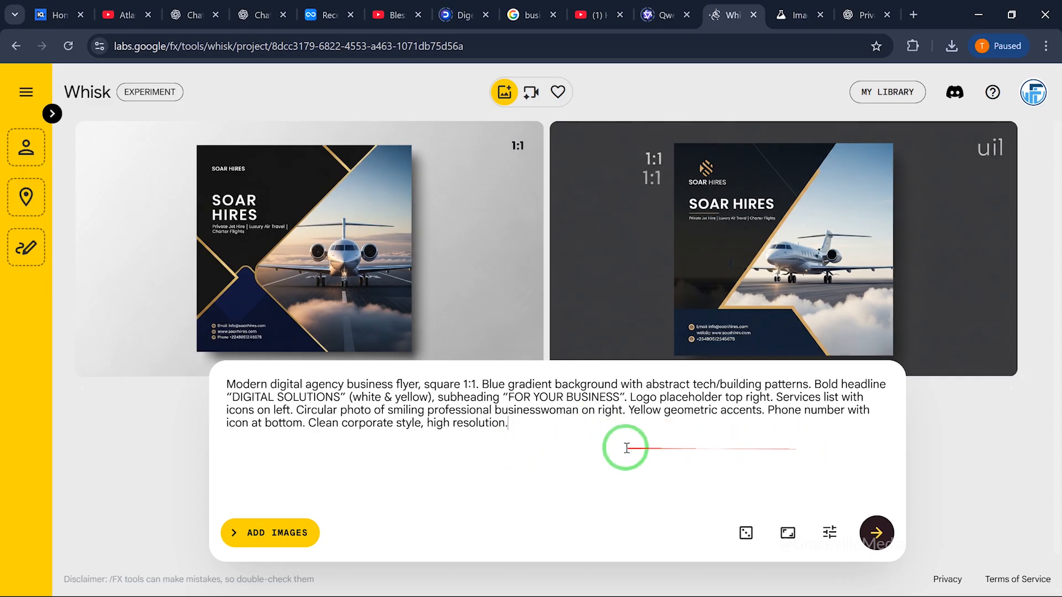
click(877, 534)
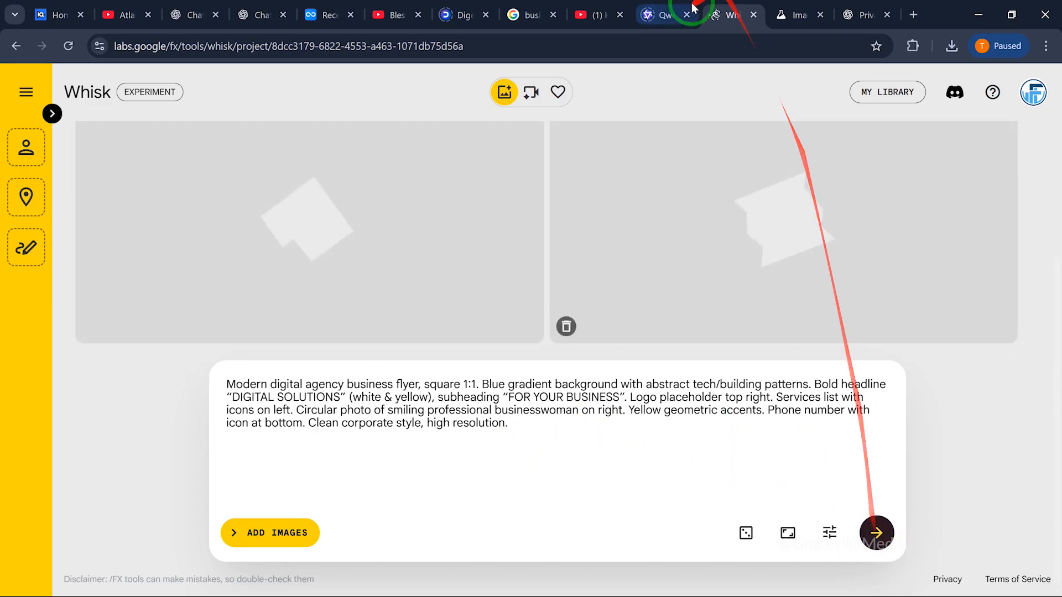
Step: Return to the ChatGPT chat and send "Use the longer of the prompt you gave to me to create the poster yourself"
click(794, 14)
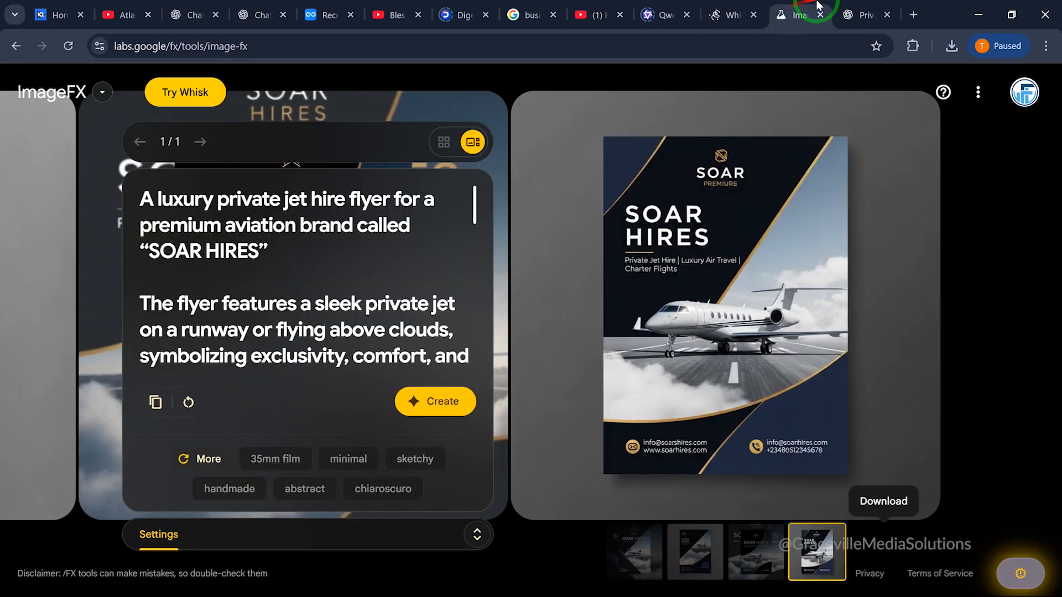
click(863, 15)
scroll(537, 248, up, 5)
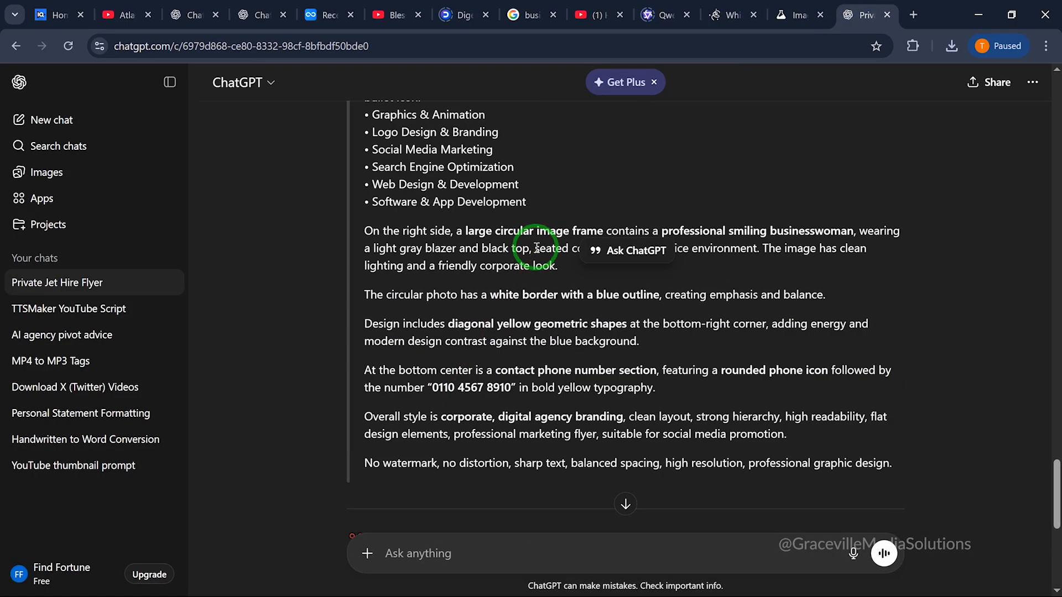
scroll(536, 248, down, 5)
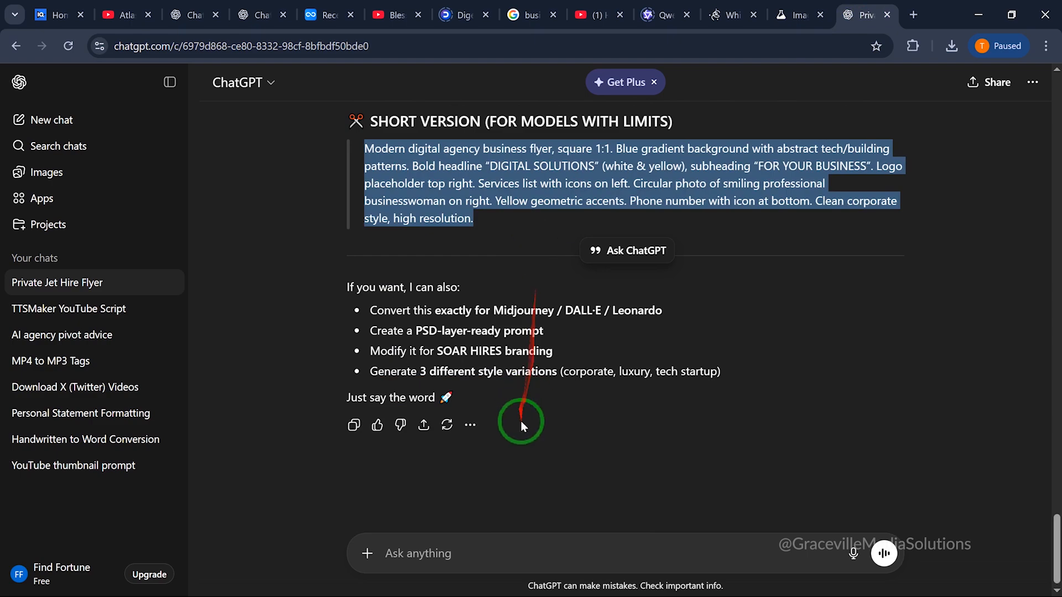
click(510, 559)
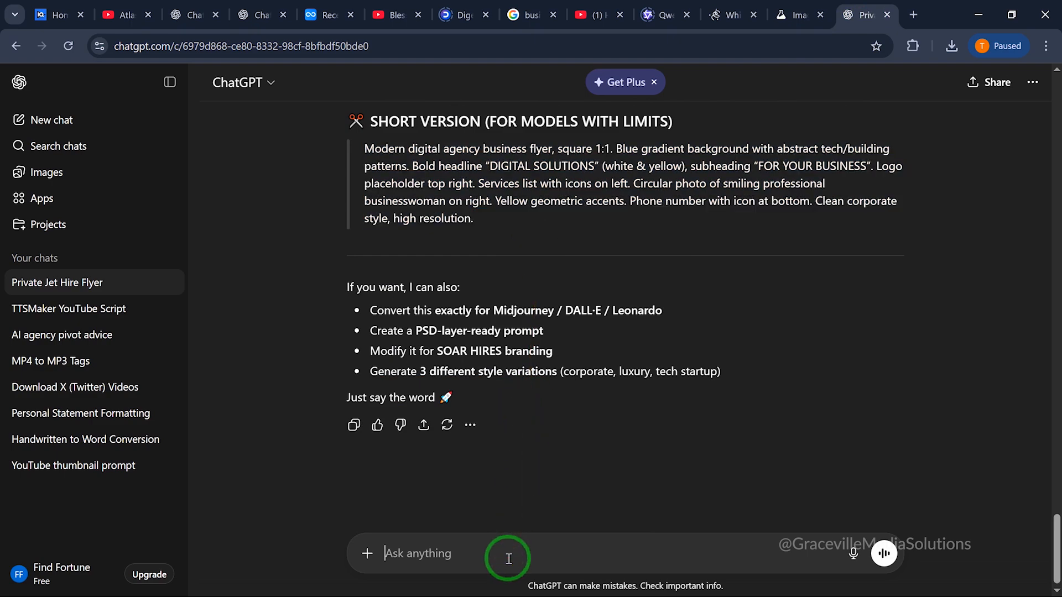
text(U)
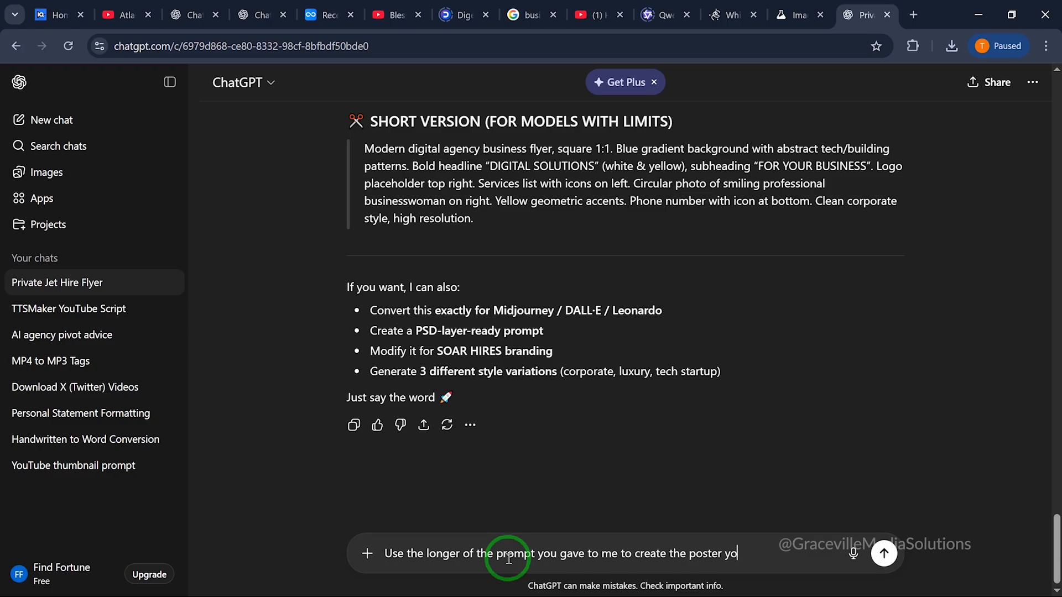
key(Return)
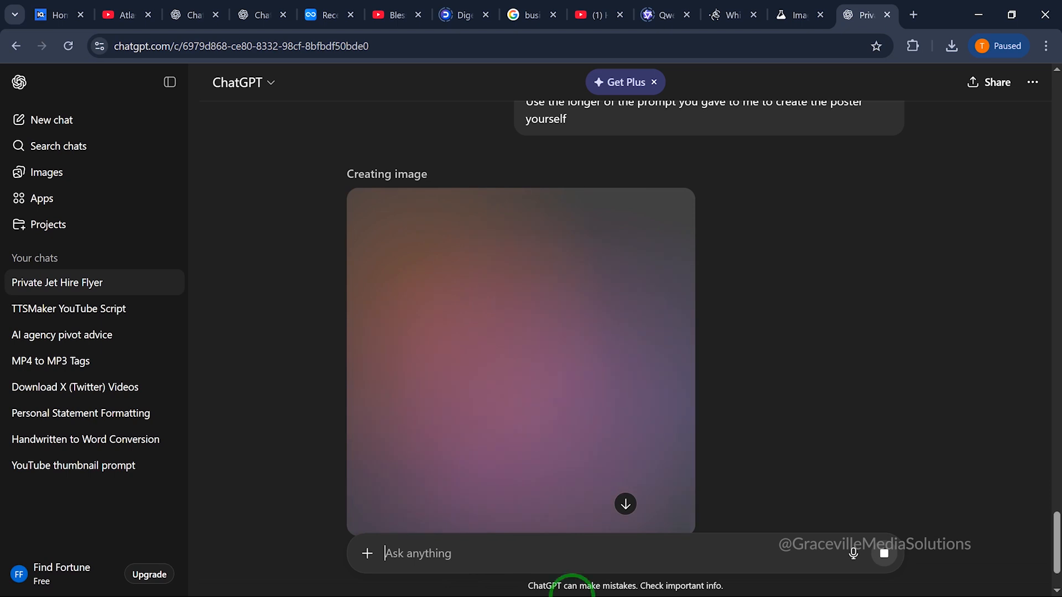
Step: Switch to Whisk, run the short Digital Solutions flyer prompt again, and open ImageFX
click(736, 17)
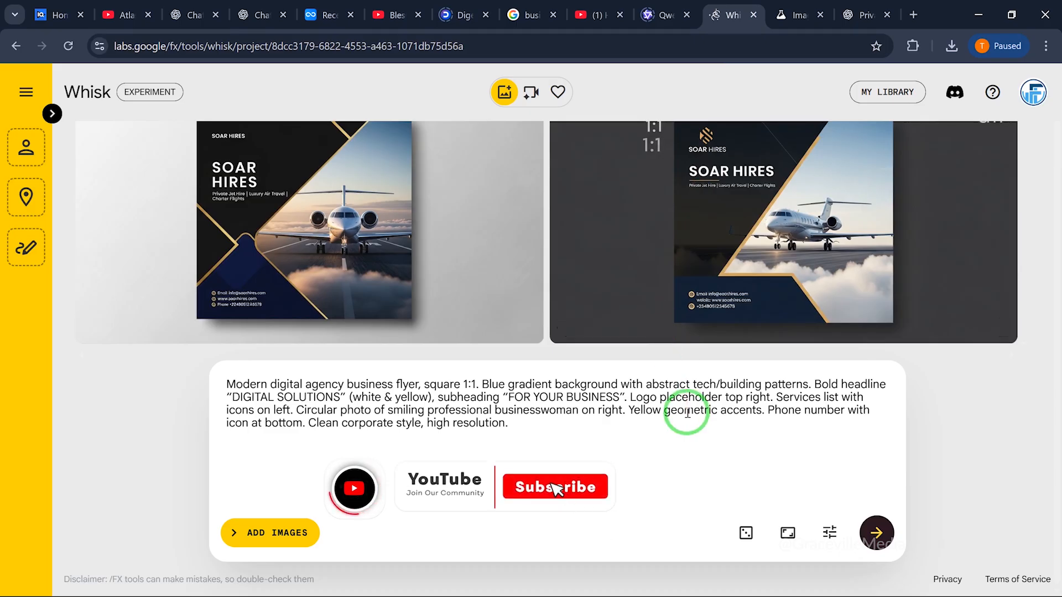
click(877, 534)
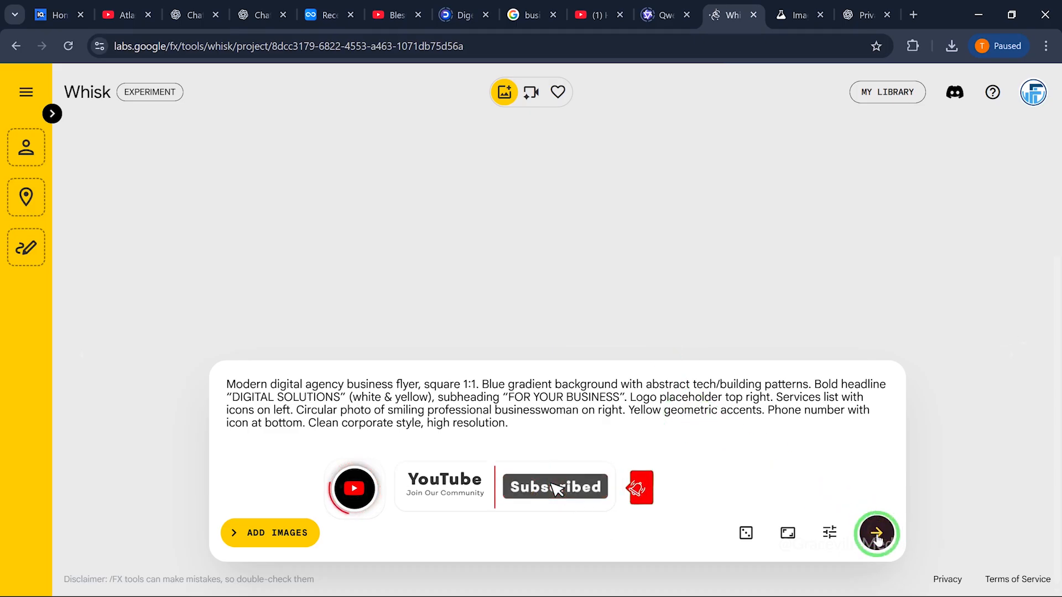
click(797, 6)
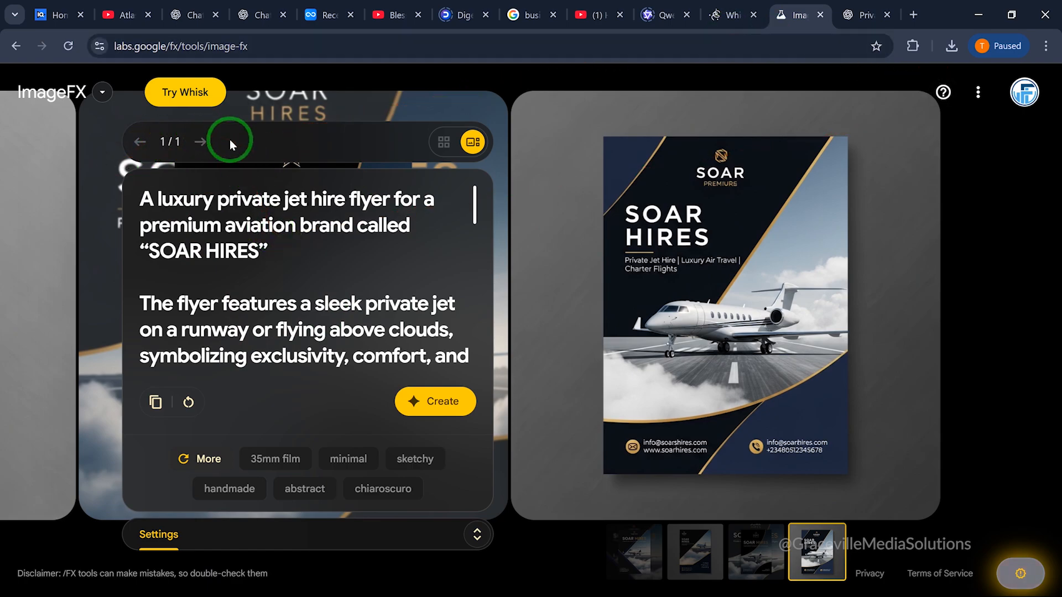
Step: Switch to the ChatGPT chat and copy the very detailed recreated prompt from its opening line through the contact phone number paragraph
scroll(394, 316, down, 5)
scroll(394, 316, down, 5)
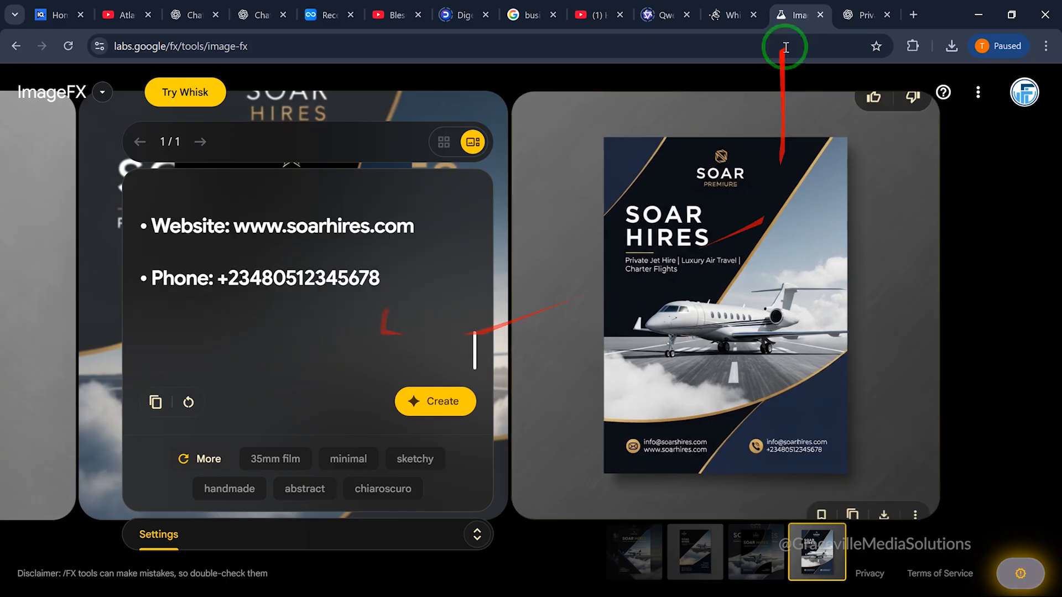
click(856, 5)
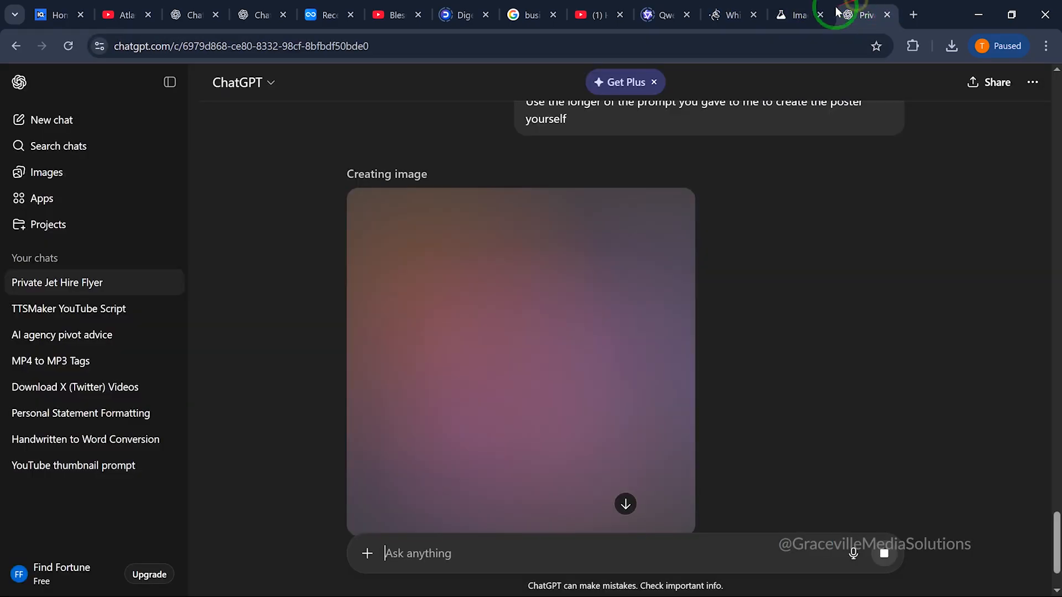
scroll(761, 152, up, 5)
scroll(619, 358, up, 7)
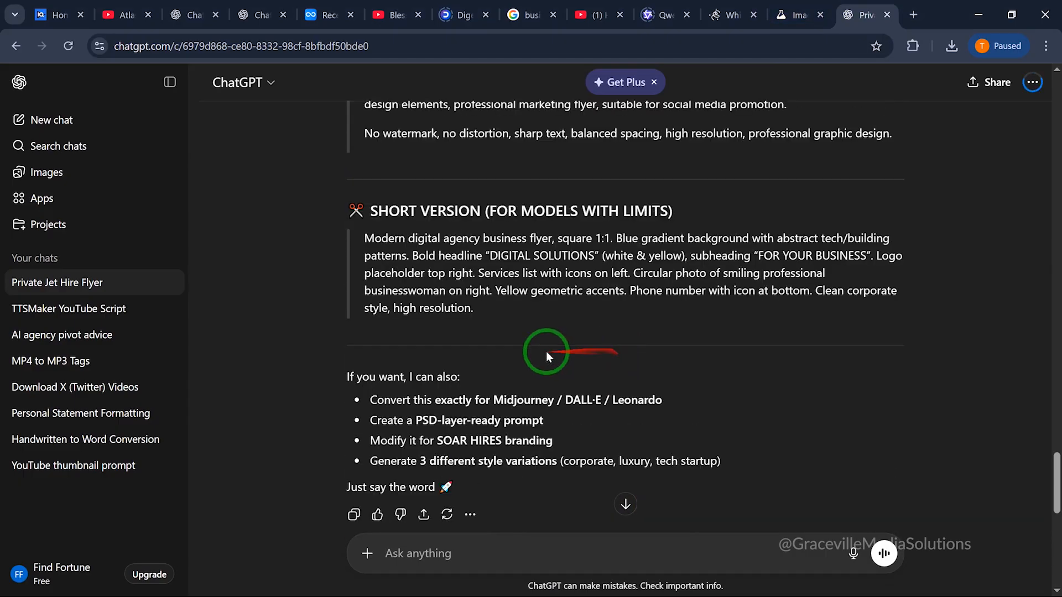
scroll(613, 338, up, 10)
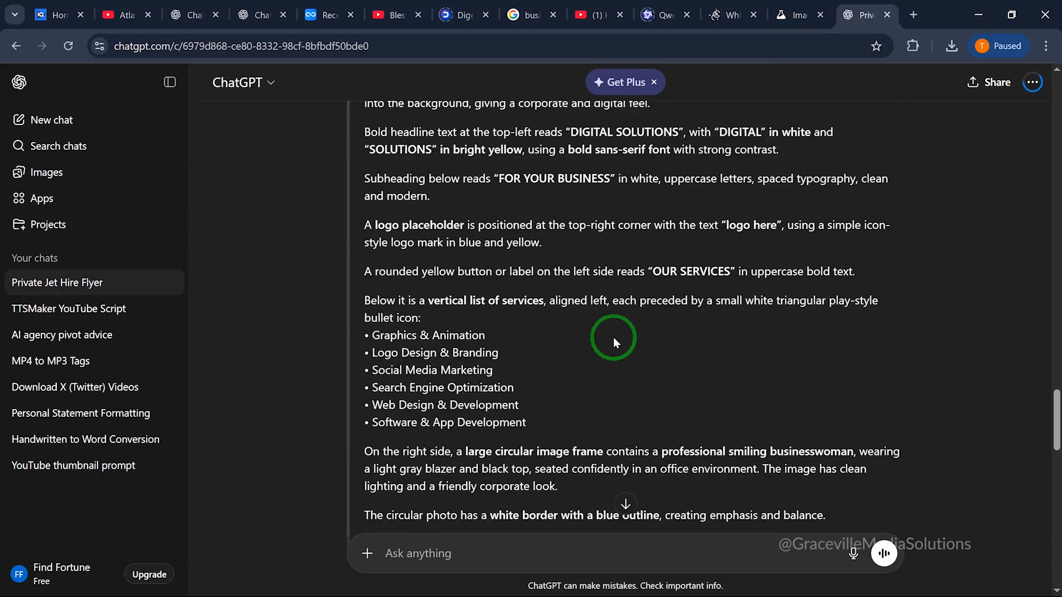
scroll(580, 331, down, 2)
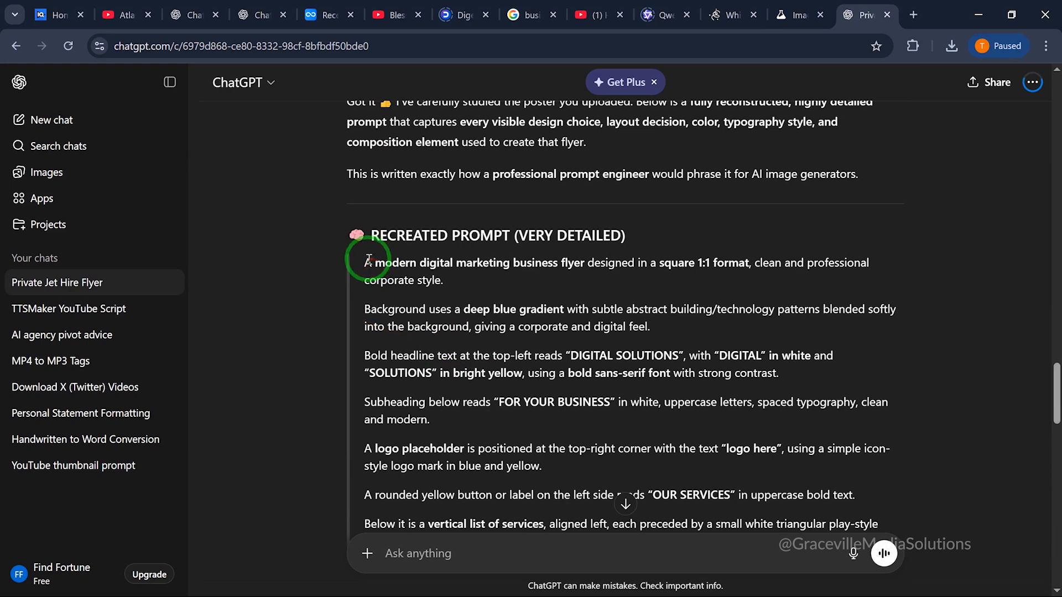
drag(368, 266, 716, 268)
right_click(591, 213)
click(609, 235)
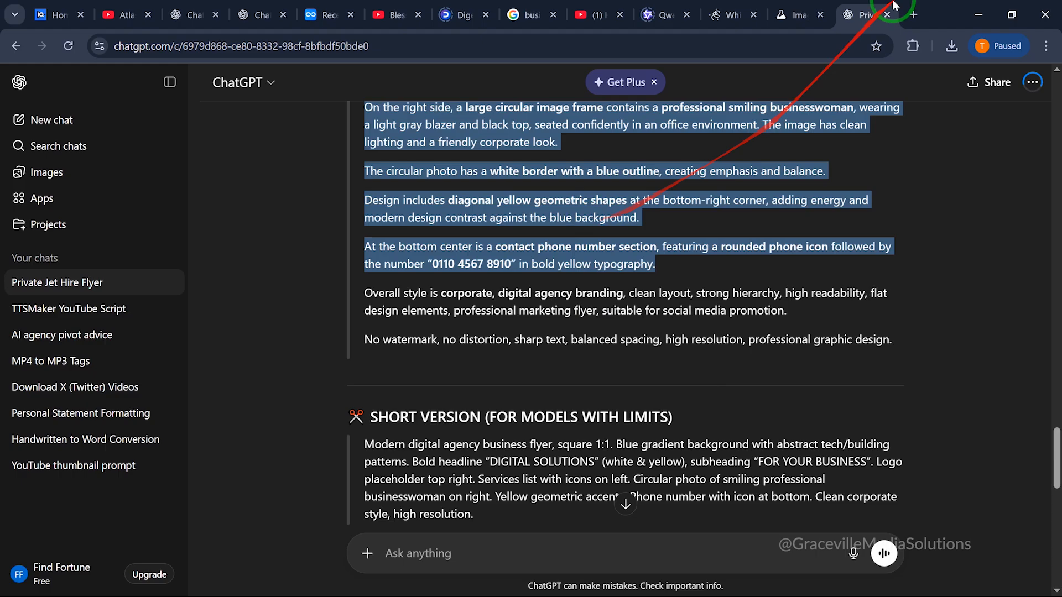
Step: Switch to ImageFX, replace the whole SOAR HIRES prompt with the copied detailed flyer prompt, and try to generate the images
click(792, 15)
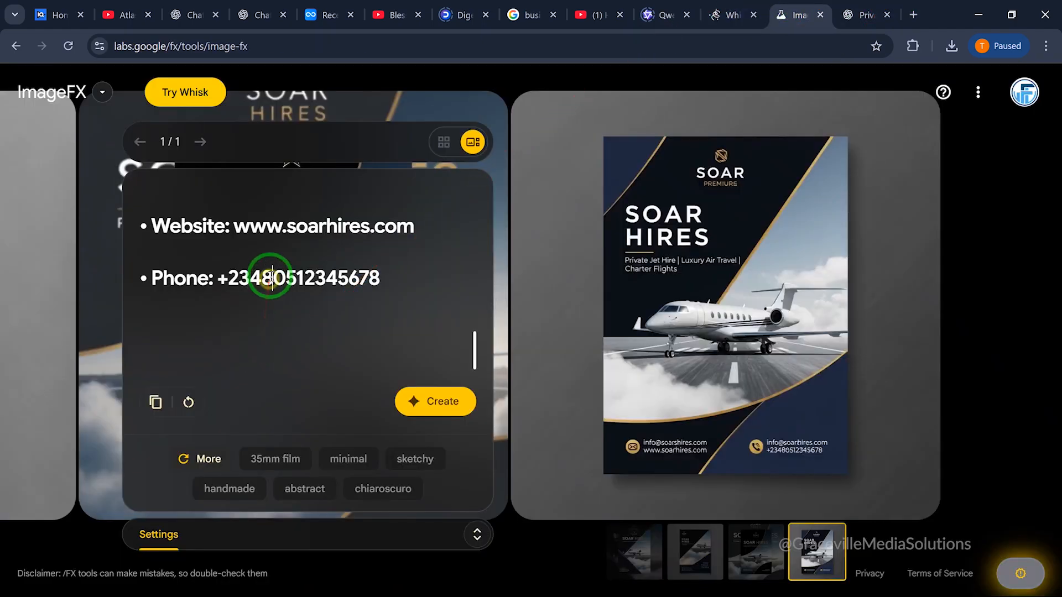
key(ctrl+a)
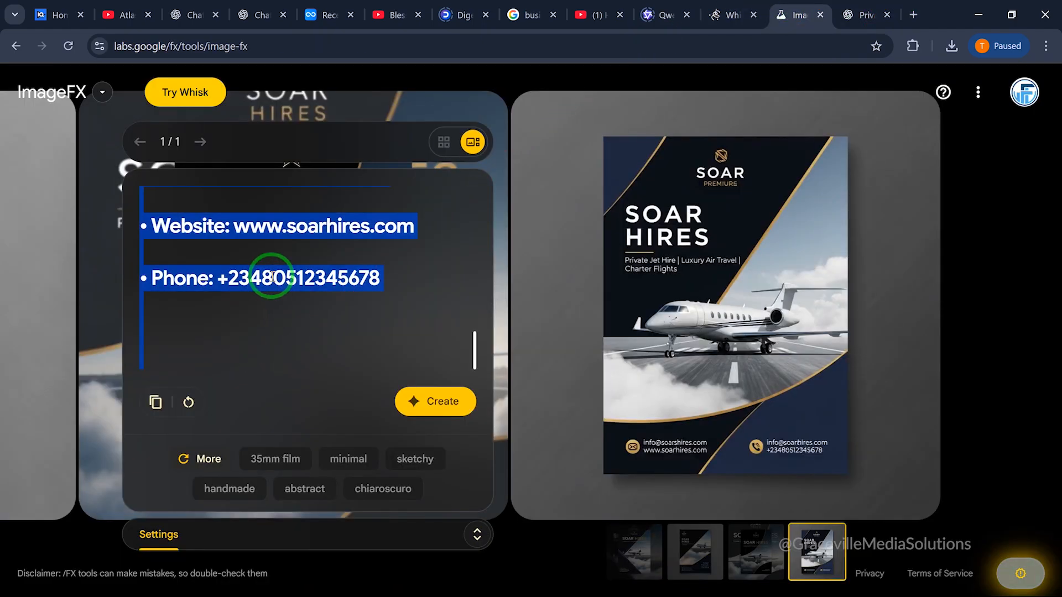
key(ctrl+v)
scroll(273, 278, up, 10)
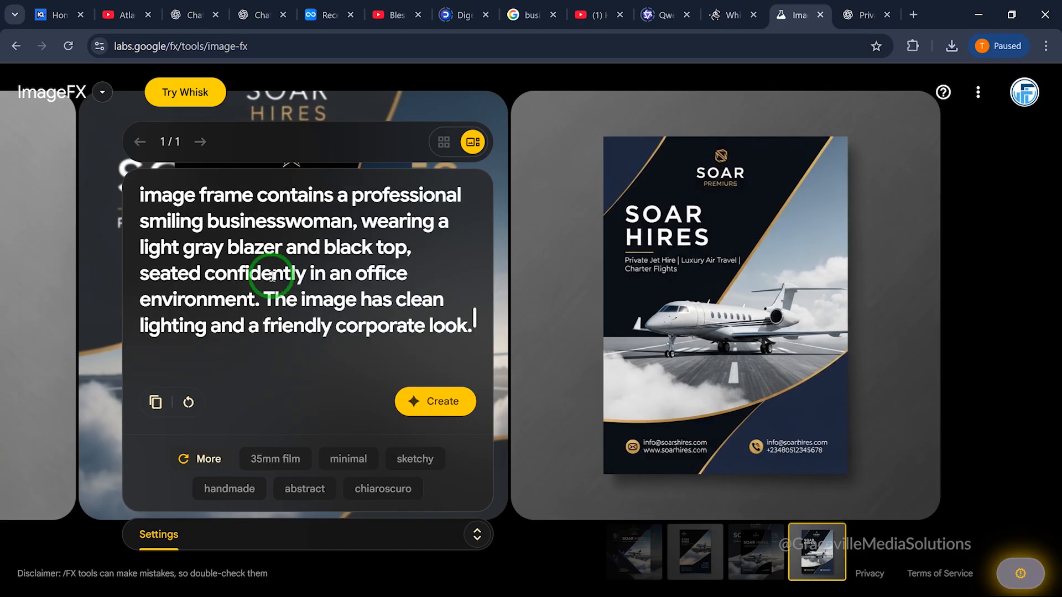
scroll(278, 265, up, 8)
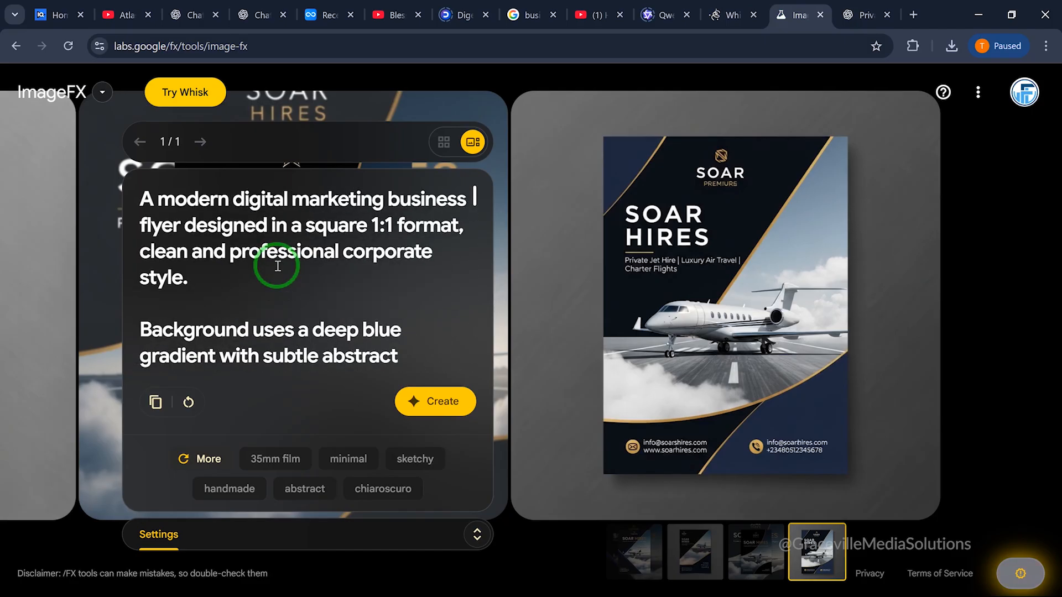
scroll(278, 266, down, 15)
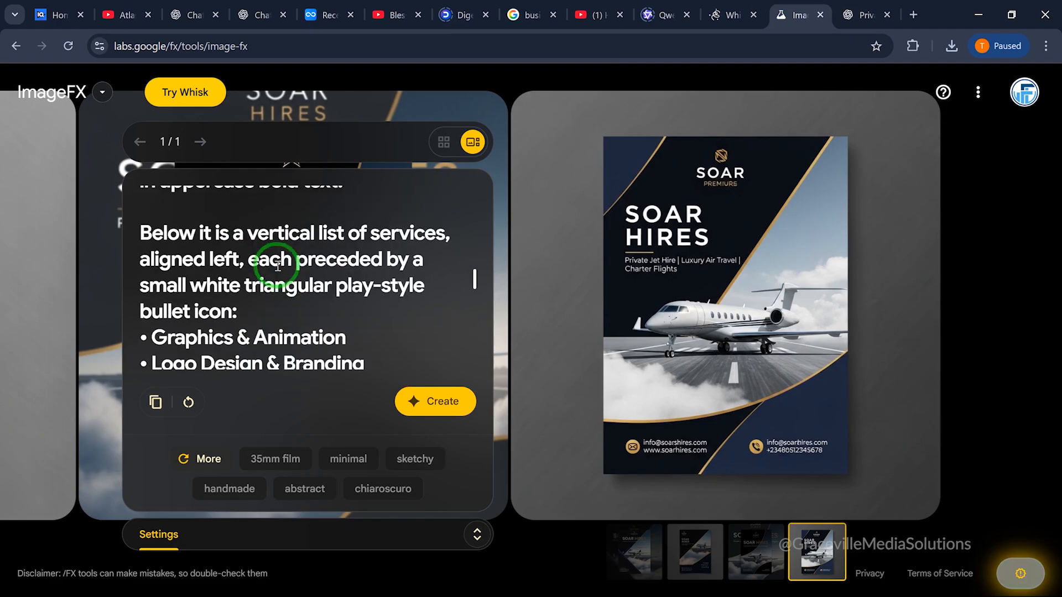
scroll(278, 266, down, 10)
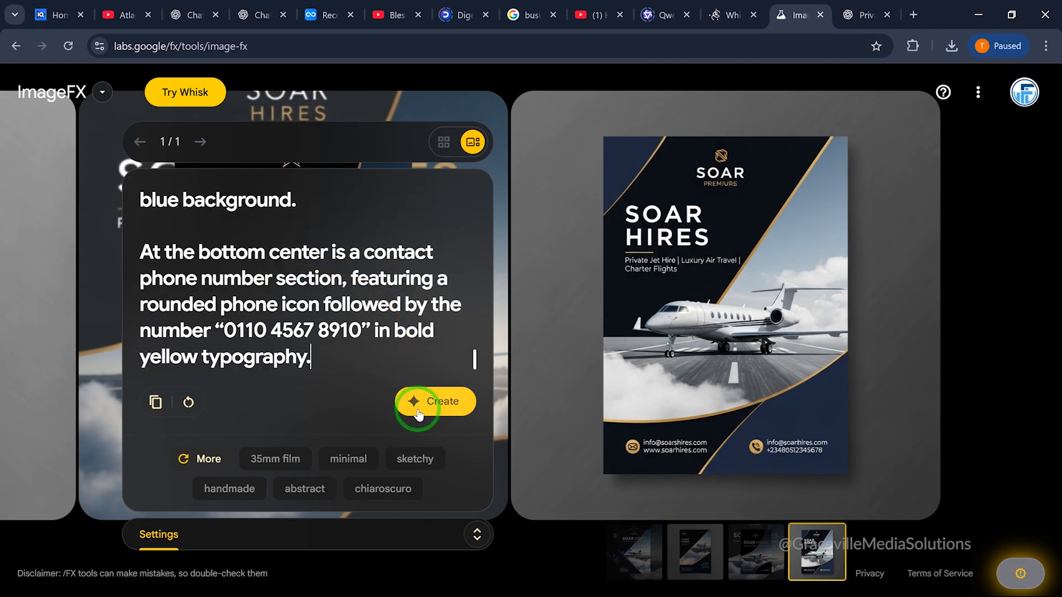
click(417, 409)
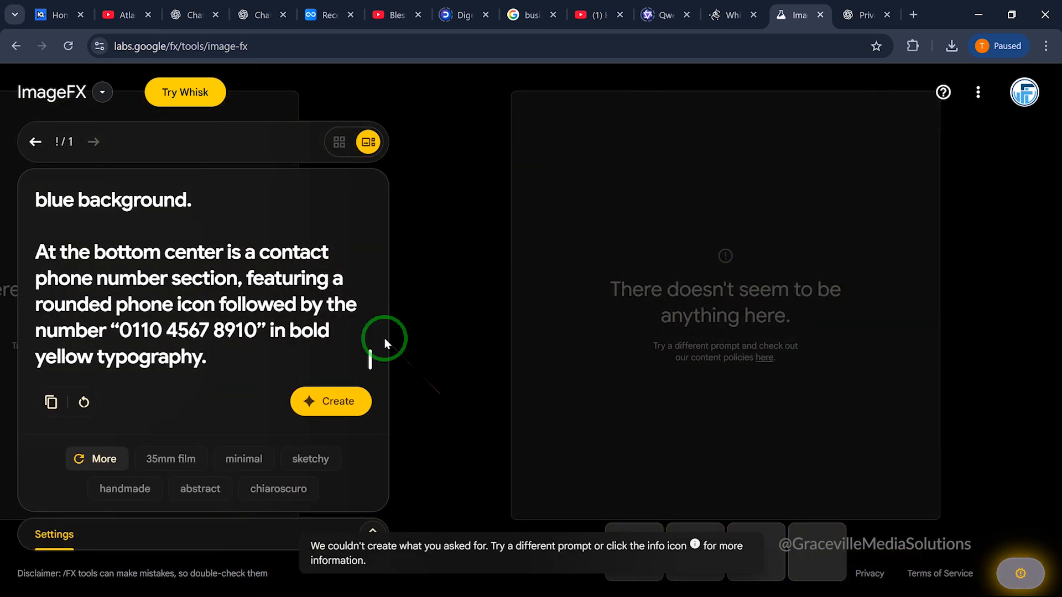
Step: Review the detailed flyer prompt in ImageFX, select its entire text, and reload the page
scroll(311, 316, up, 10)
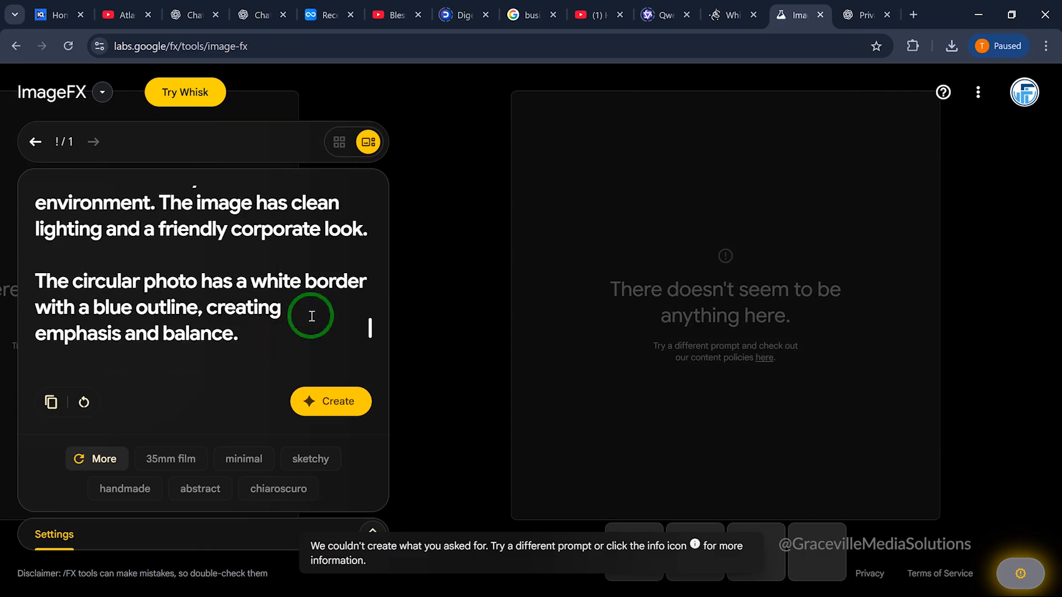
scroll(311, 315, up, 3)
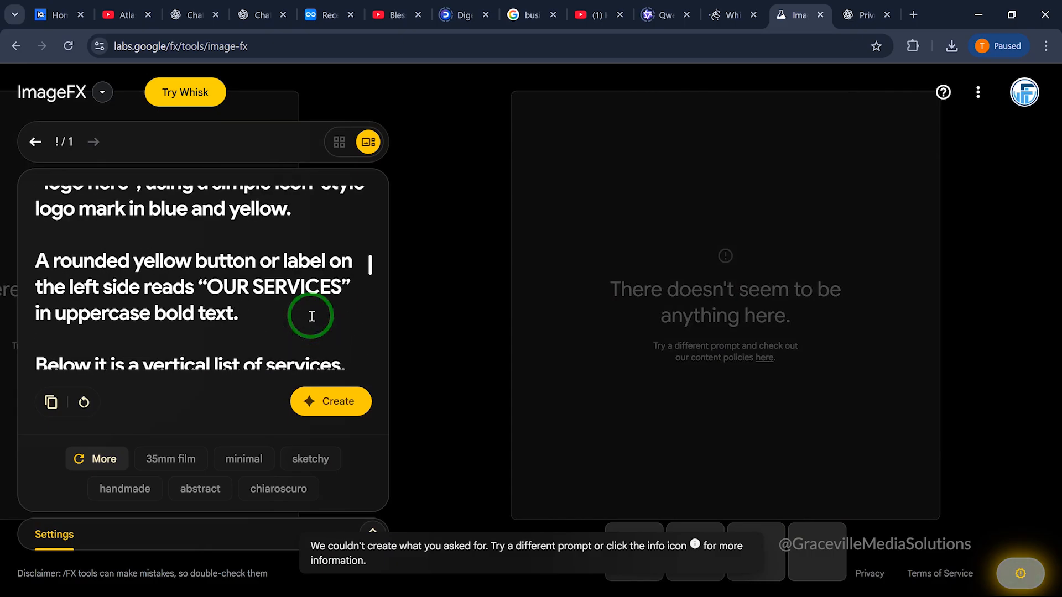
scroll(311, 316, up, 3)
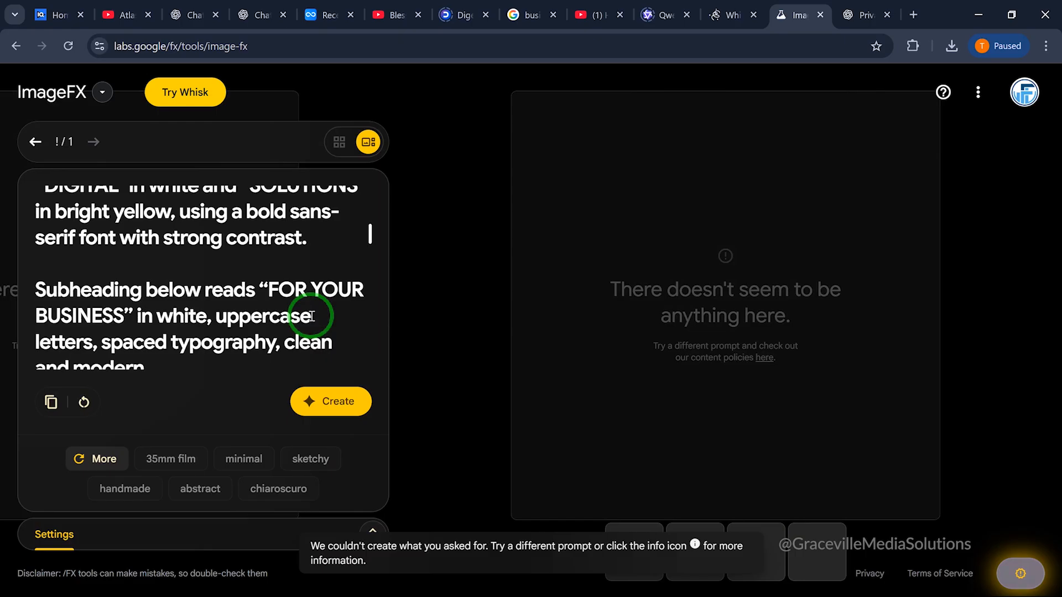
scroll(312, 316, up, 3)
scroll(311, 317, down, 1)
scroll(311, 318, down, 5)
scroll(311, 318, down, 5)
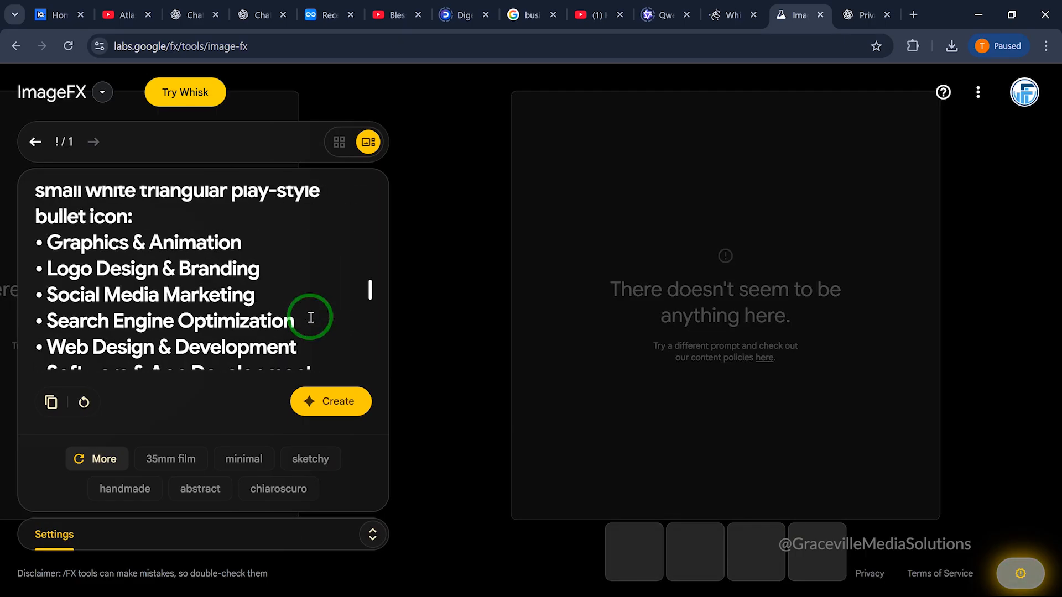
scroll(311, 318, down, 6)
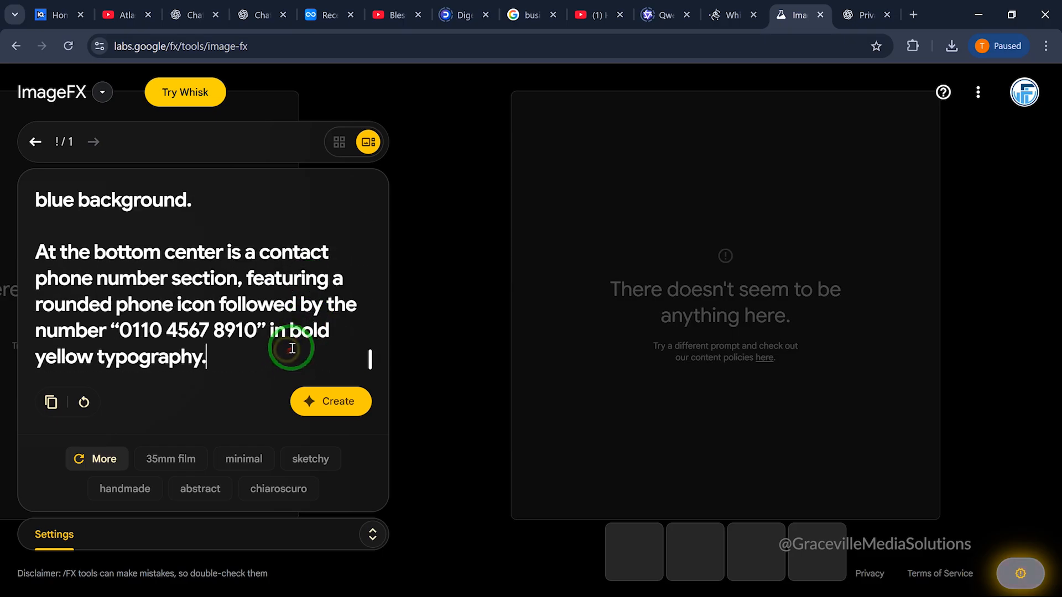
key(ctrl+a)
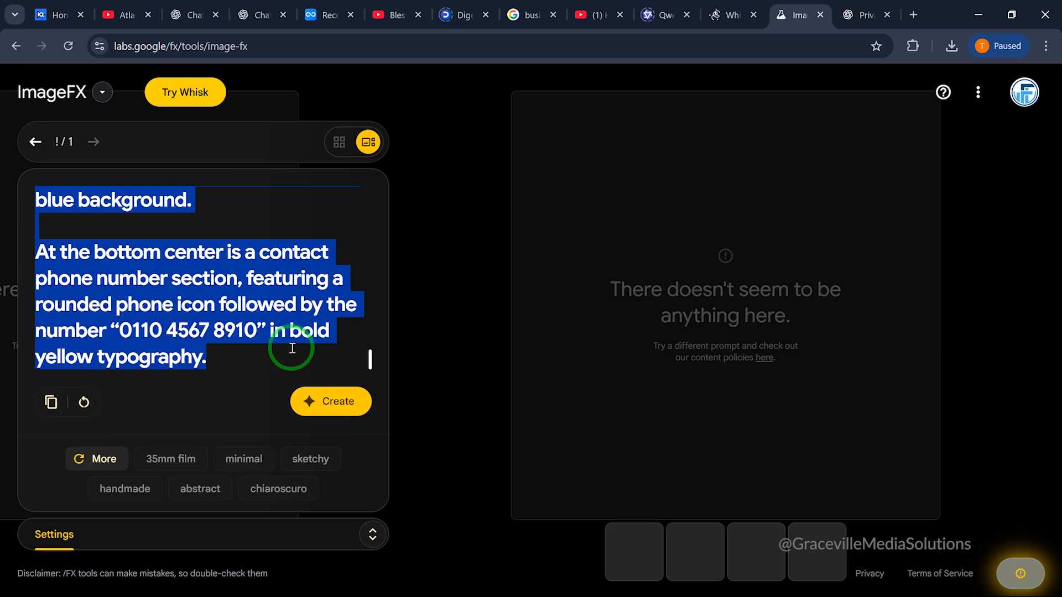
click(64, 48)
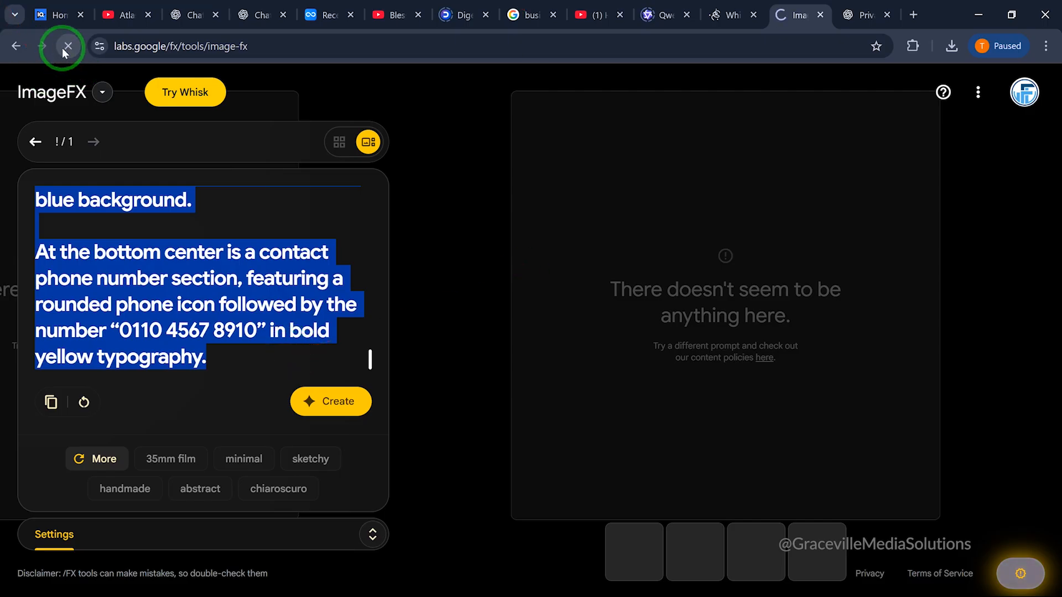
Step: Switch to Whisk and replace the short Digital Solutions prompt with the copied detailed version
click(732, 7)
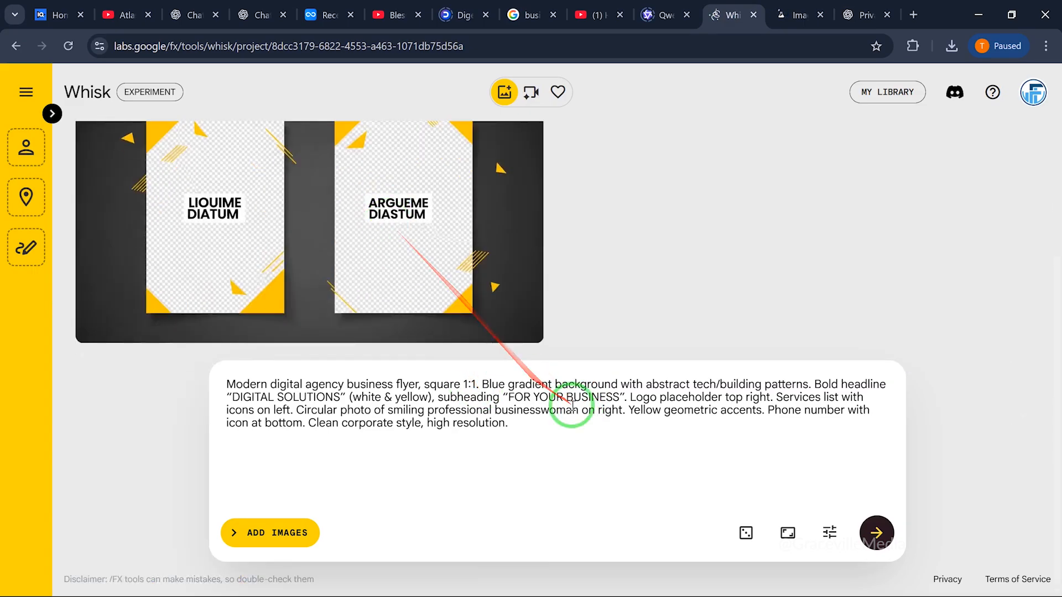
click(516, 427)
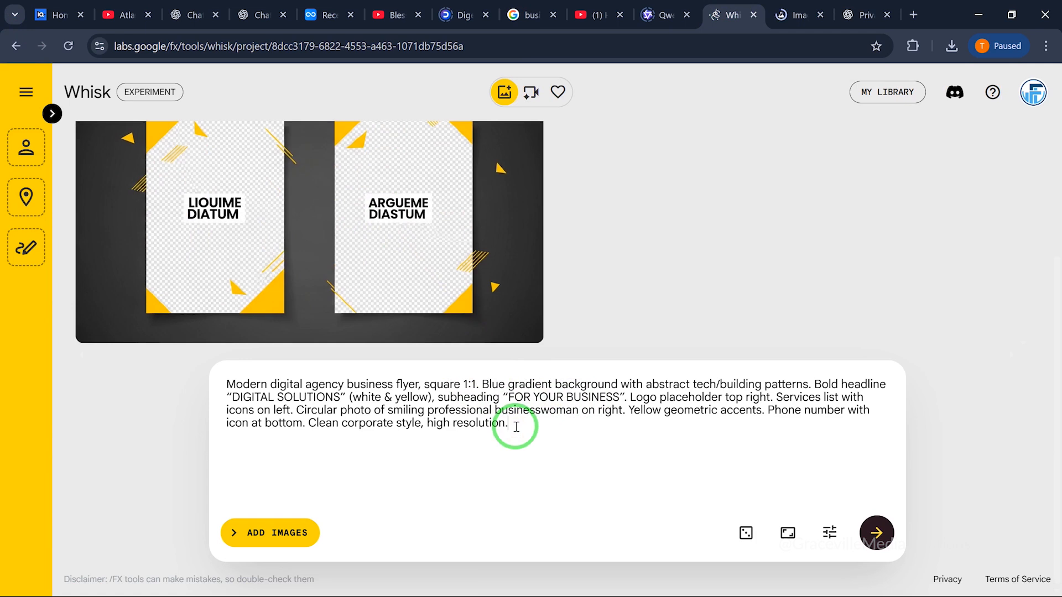
key(ctrl+a)
key(ctrl+v)
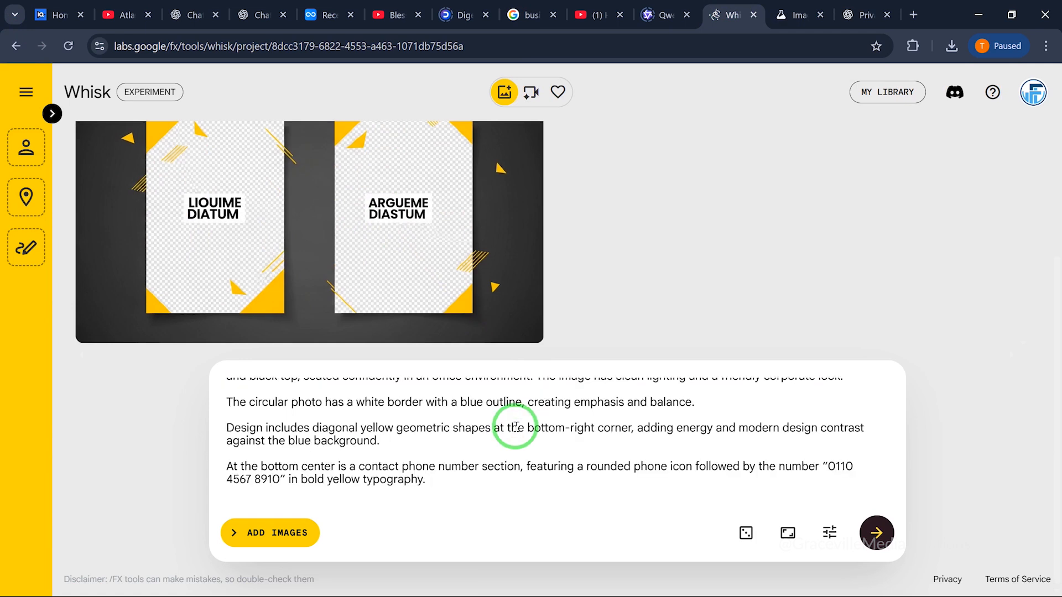
scroll(515, 427, up, 5)
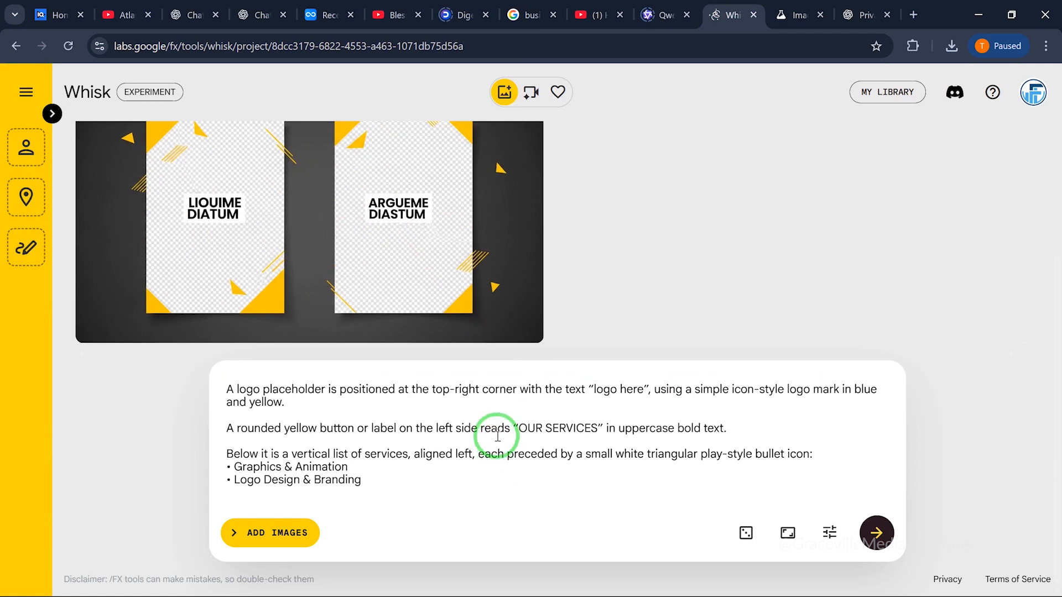
scroll(505, 424, down, 2)
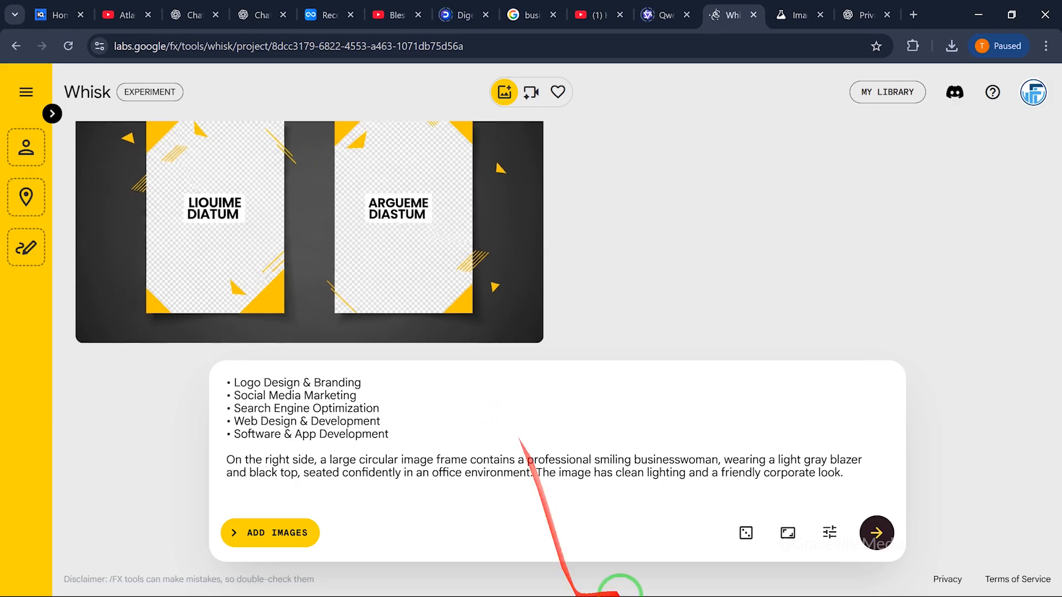
Step: Return to the ChatGPT chat, examine the generated Digital Solutions flyer against the prompt, and open it enlarged
click(853, 4)
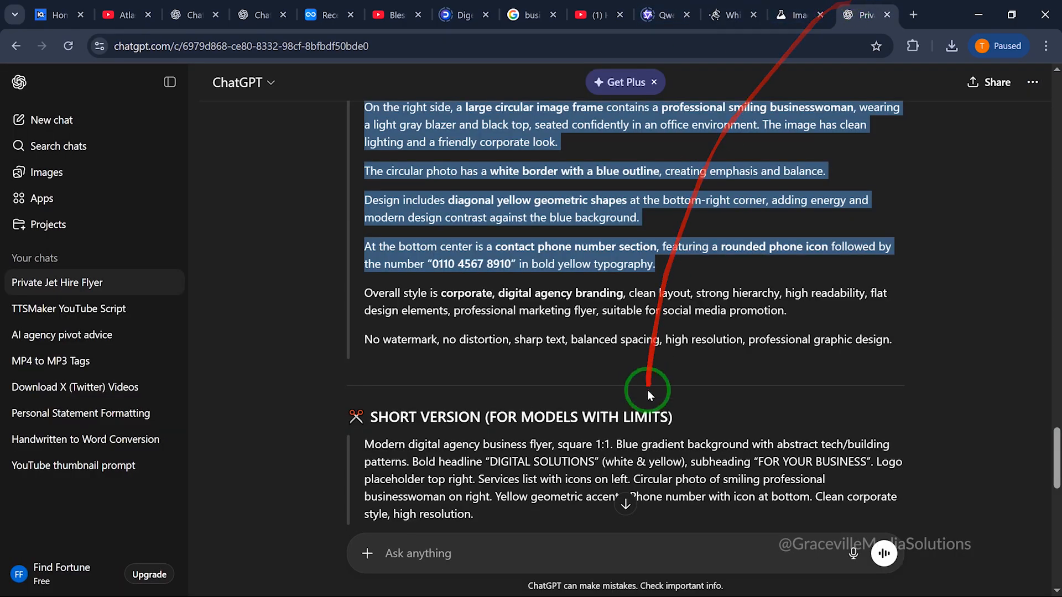
scroll(648, 390, down, 10)
scroll(592, 312, up, 3)
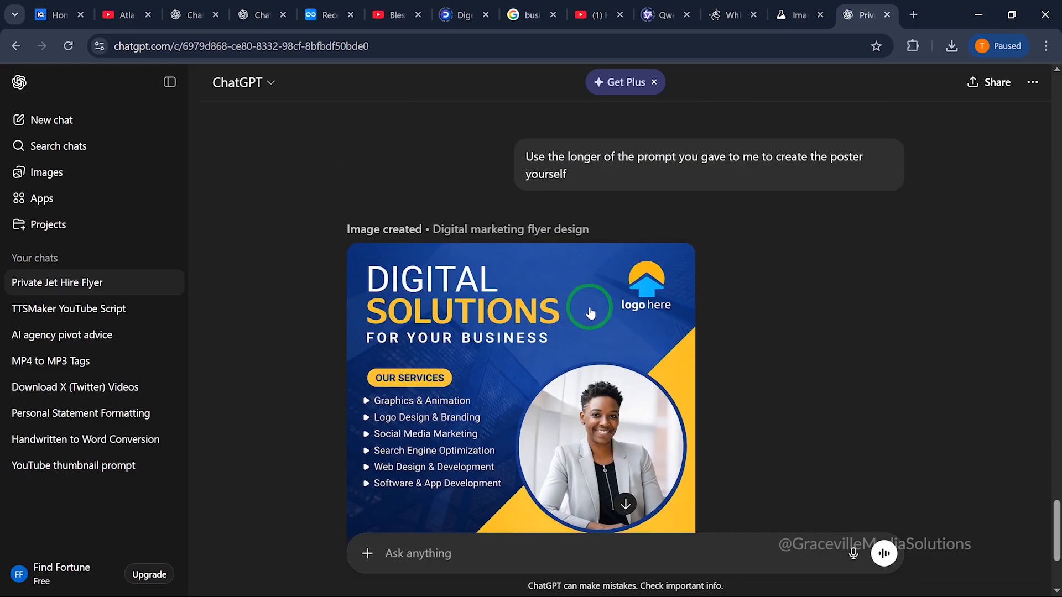
scroll(591, 313, down, 2)
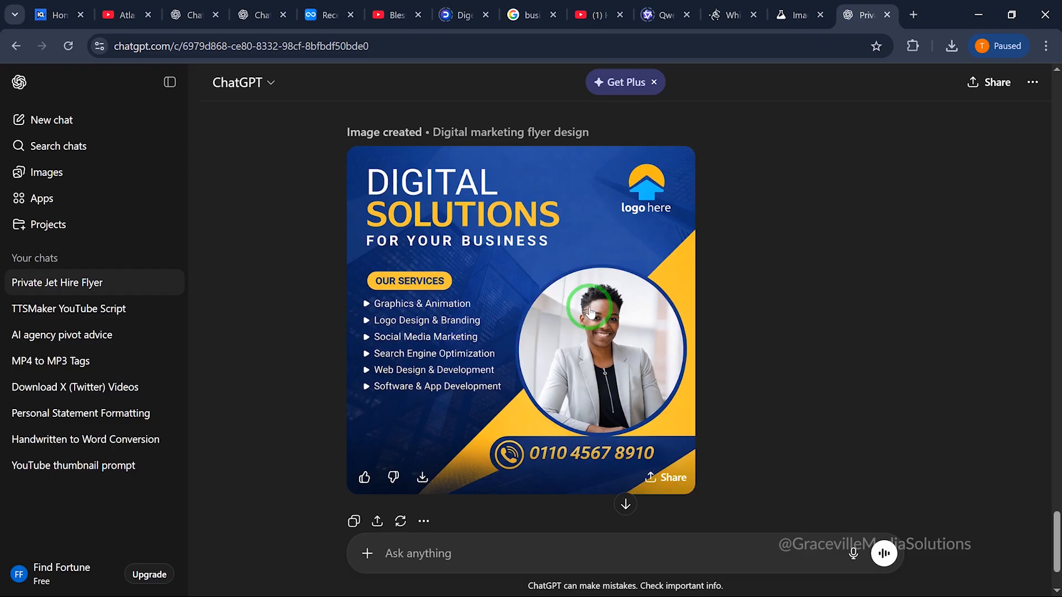
scroll(586, 231, up, 12)
scroll(586, 233, up, 12)
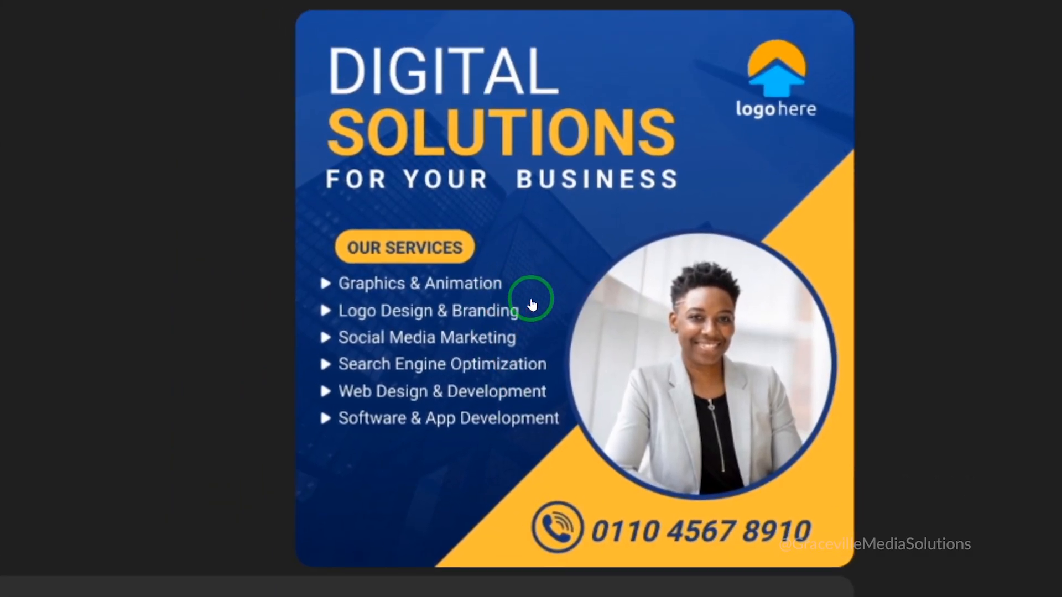
scroll(791, 246, down, 10)
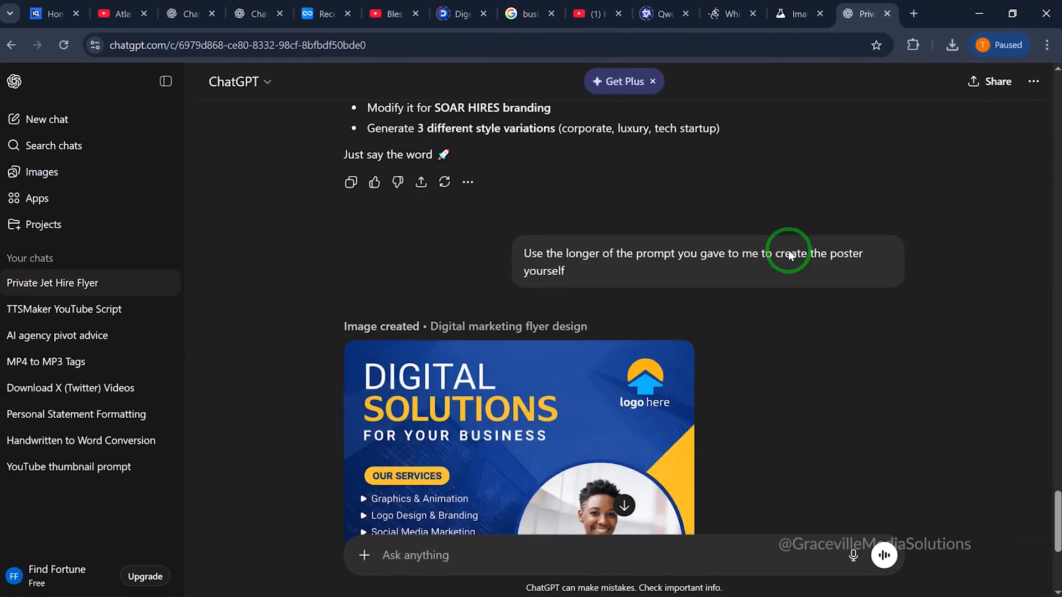
click(568, 224)
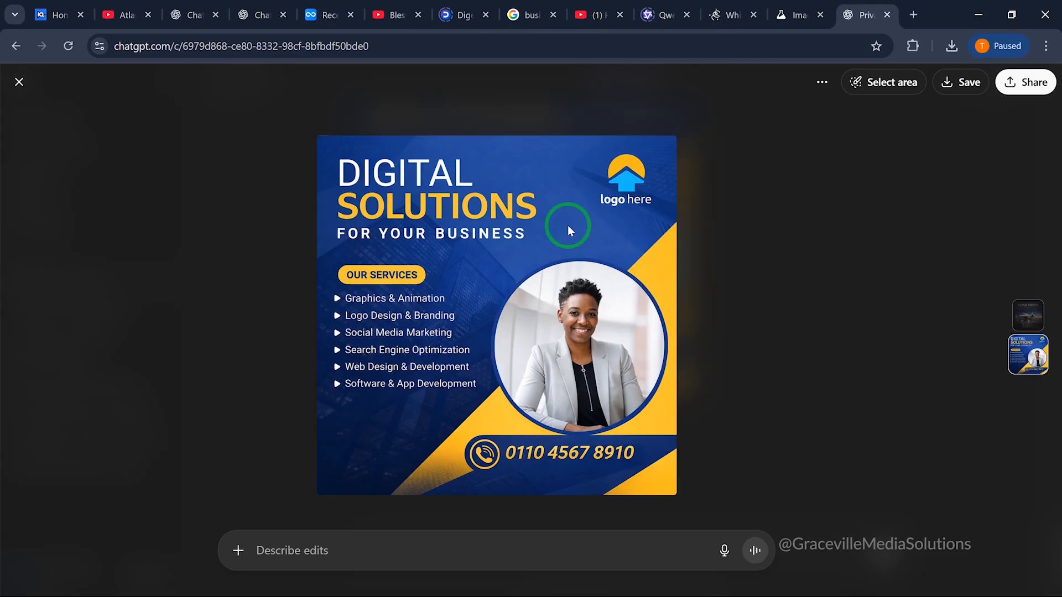
Step: Check the ImageFX page, switch back to Whisk, and generate images from the detailed Digital Solutions flyer prompt
click(792, 5)
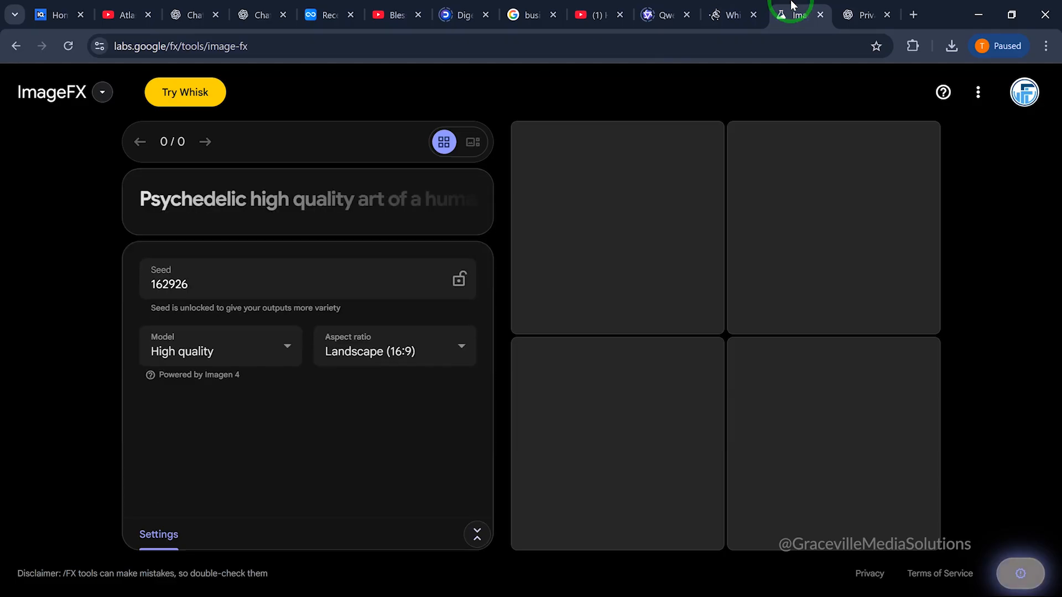
click(735, 14)
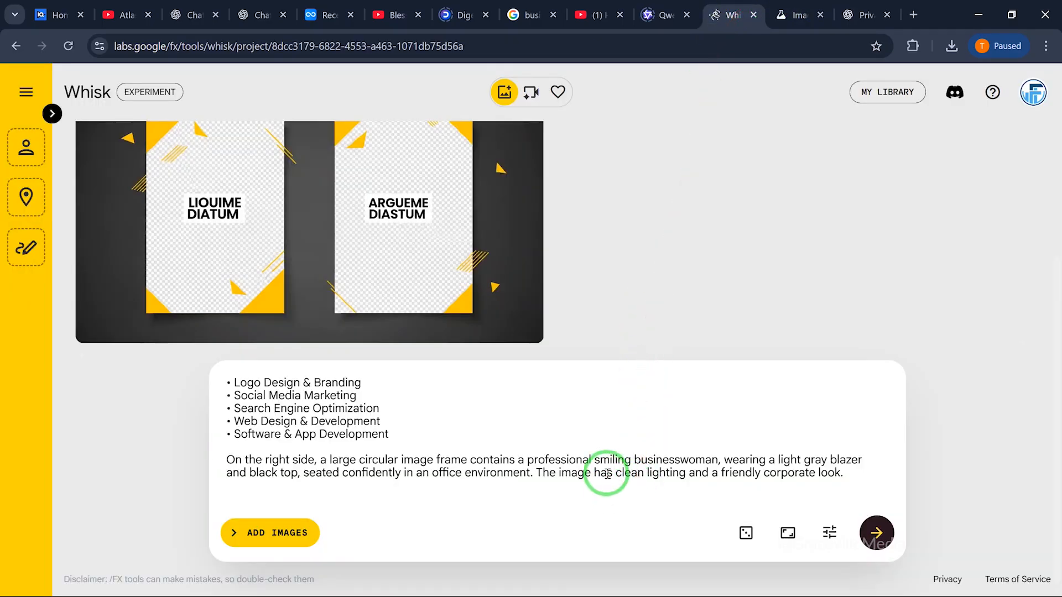
scroll(608, 476, up, 10)
scroll(608, 474, down, 10)
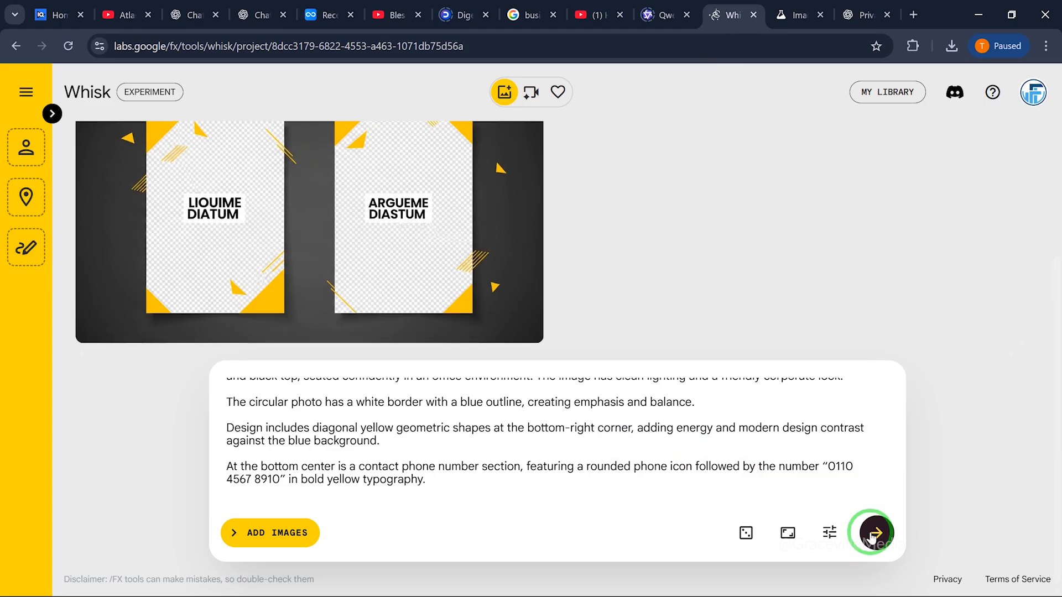
click(875, 534)
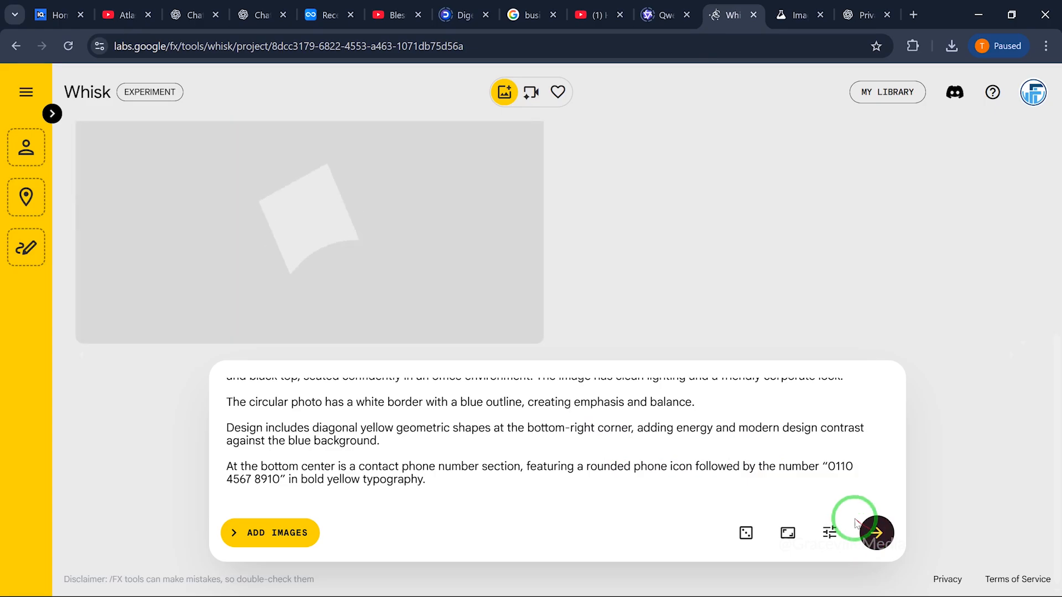
Step: Switch to ImageFX, paste the detailed Digital Solutions flyer prompt, check it through, and generate images from it
click(803, 4)
click(290, 218)
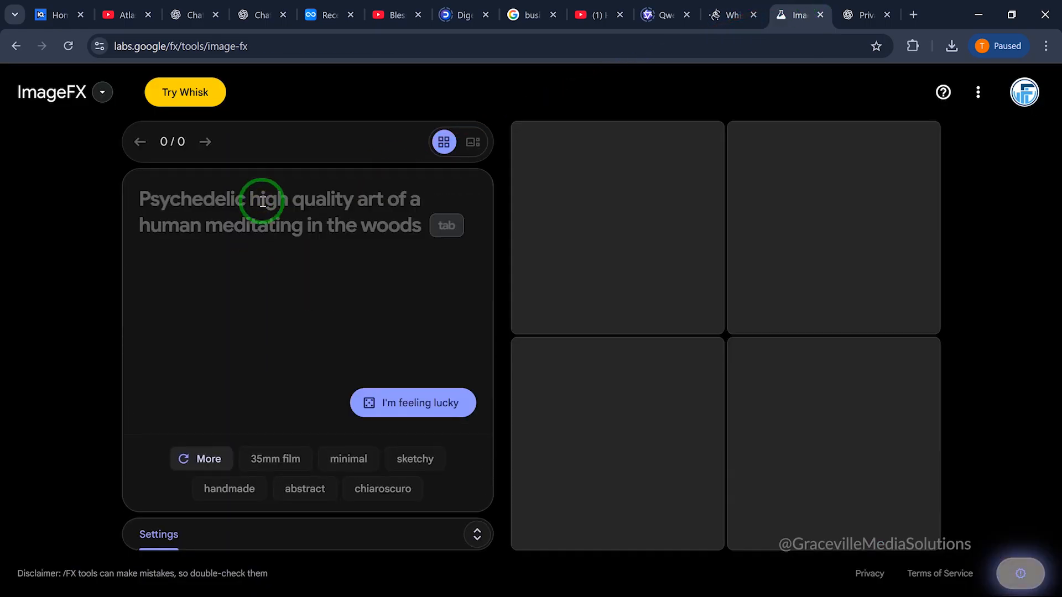
key(ctrl+v)
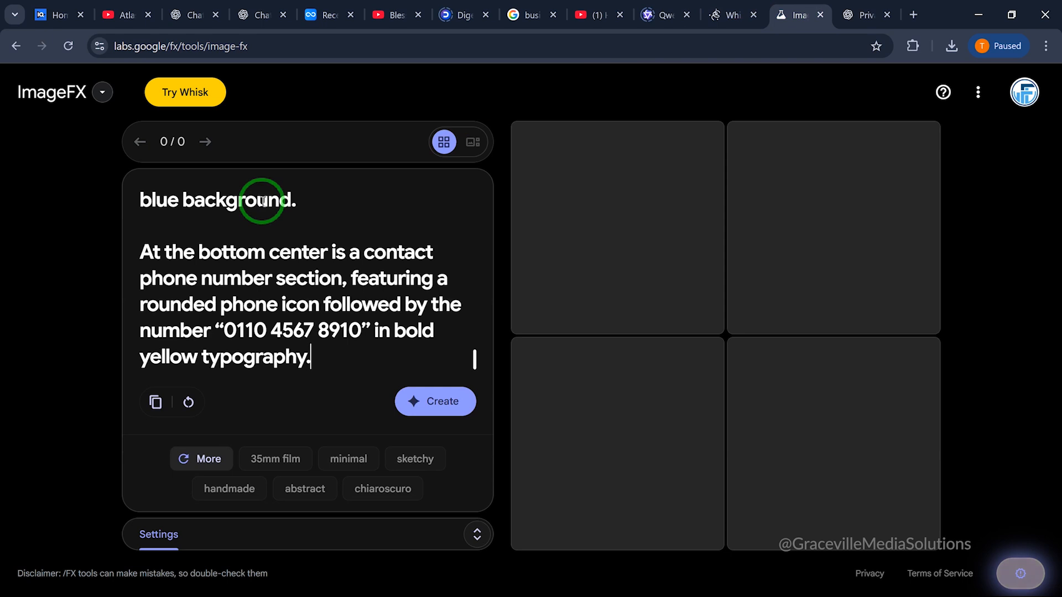
scroll(262, 200, up, 15)
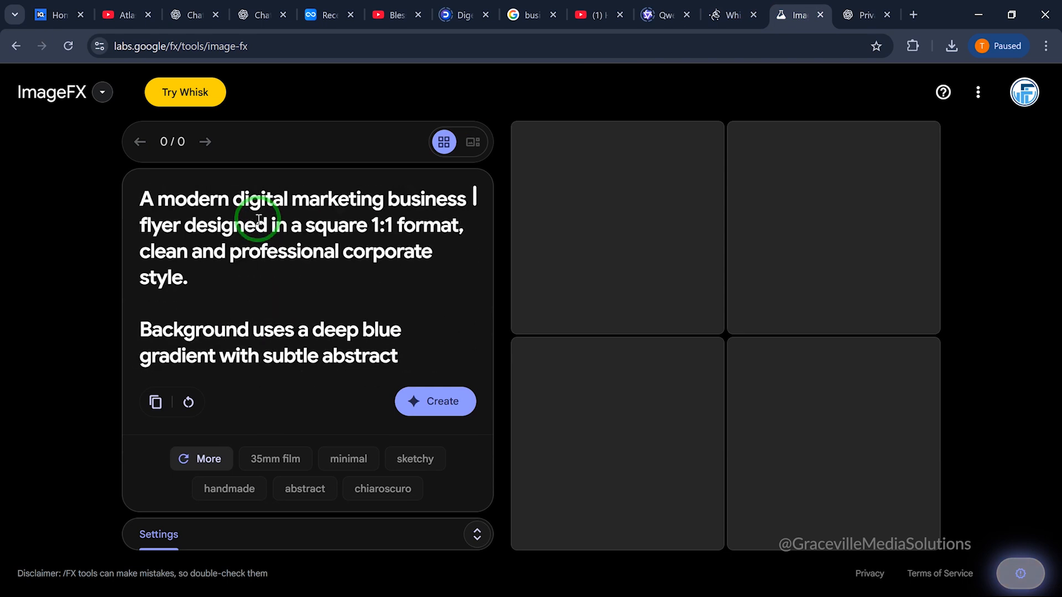
scroll(259, 219, down, 10)
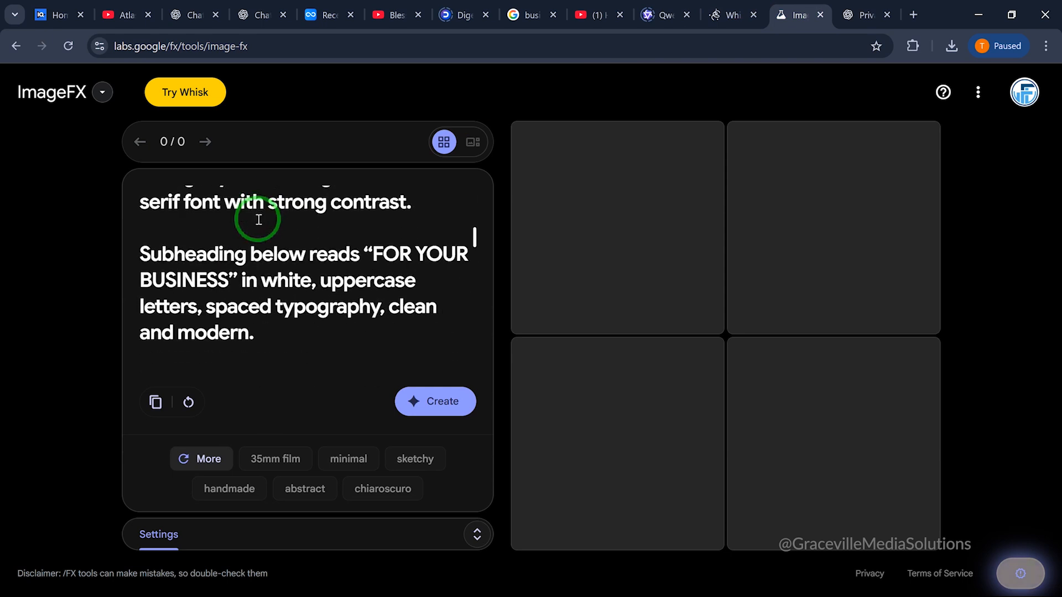
scroll(259, 220, down, 10)
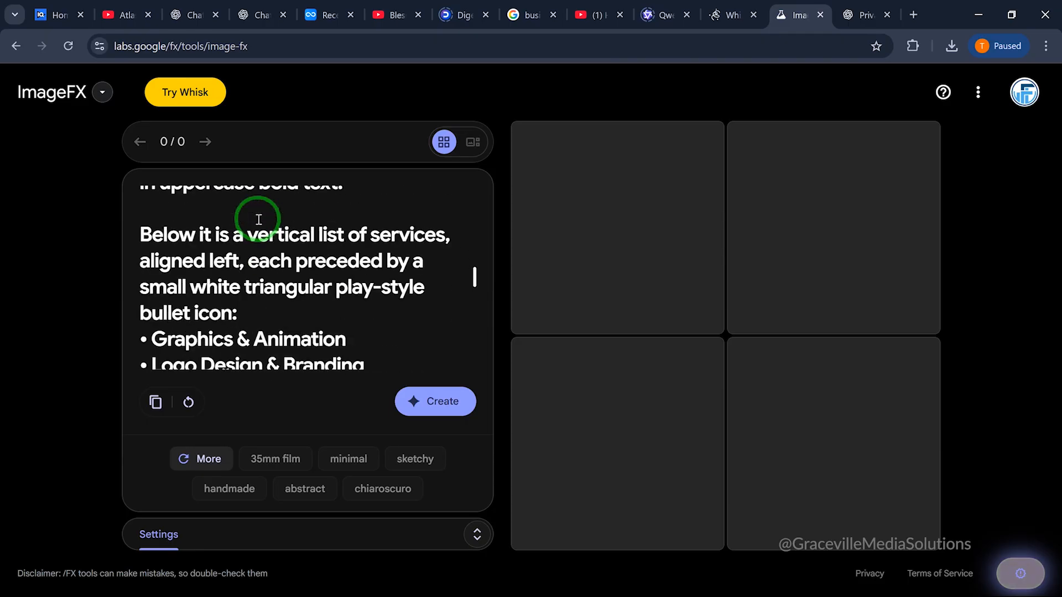
scroll(258, 219, down, 10)
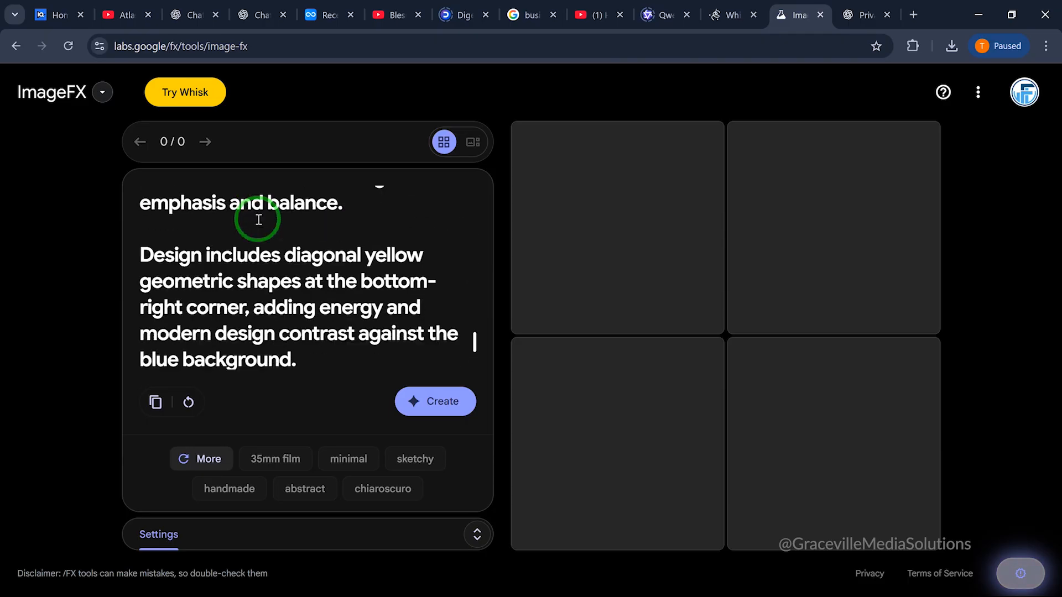
scroll(259, 219, down, 1)
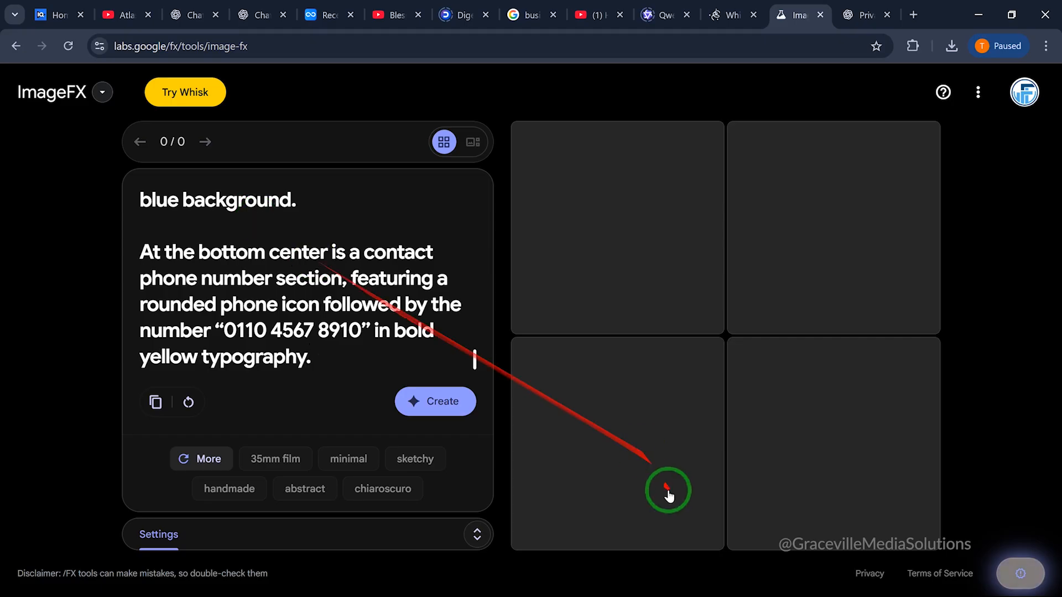
click(418, 401)
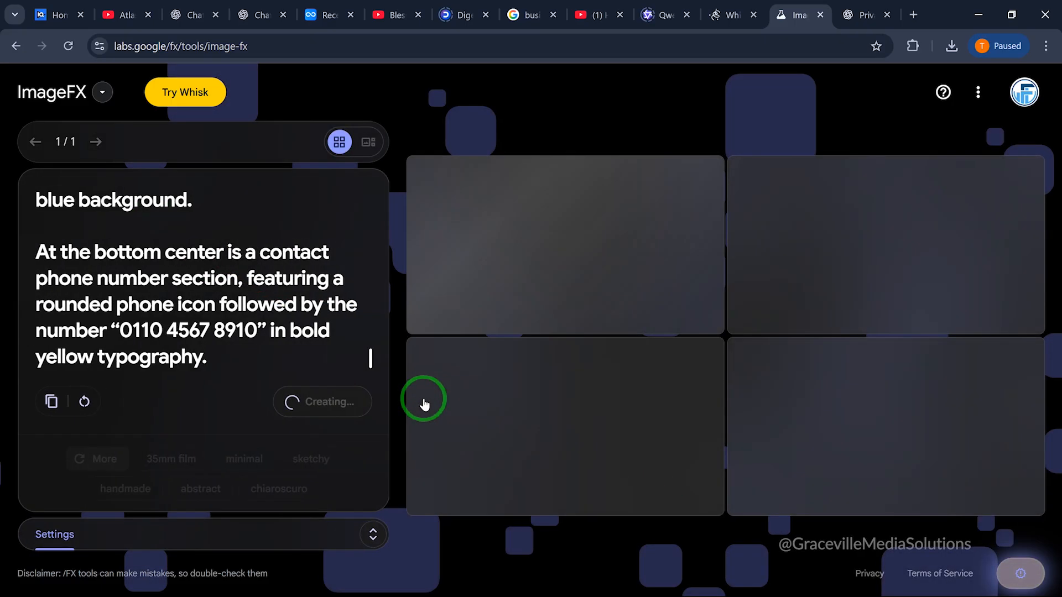
Step: In Whisk, add the "business flyer 1" image from the Desktop as the subject and generate with the detailed prompt
click(734, 10)
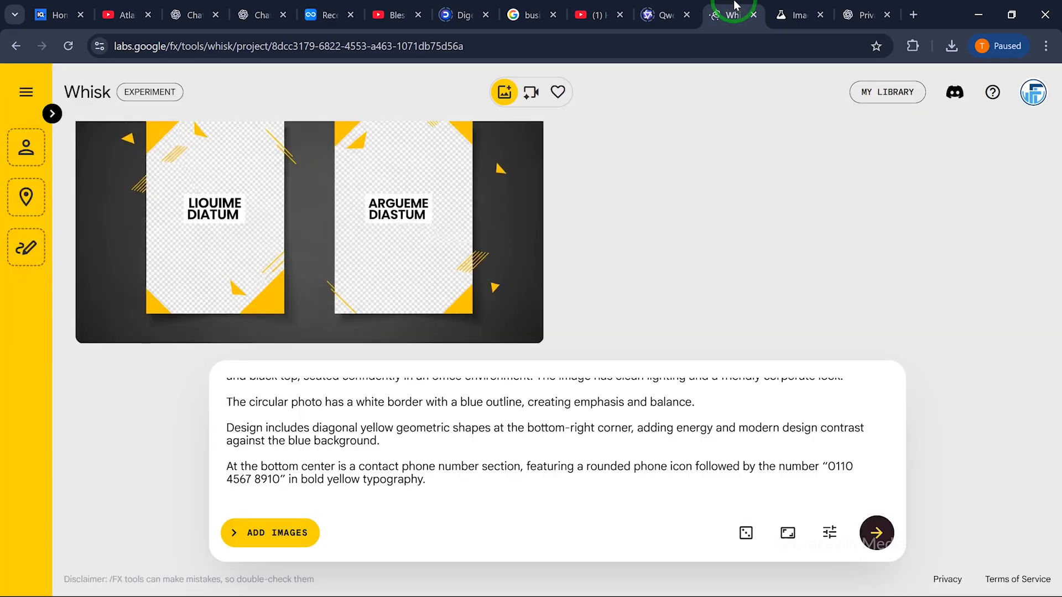
scroll(427, 334, up, 5)
scroll(427, 334, down, 5)
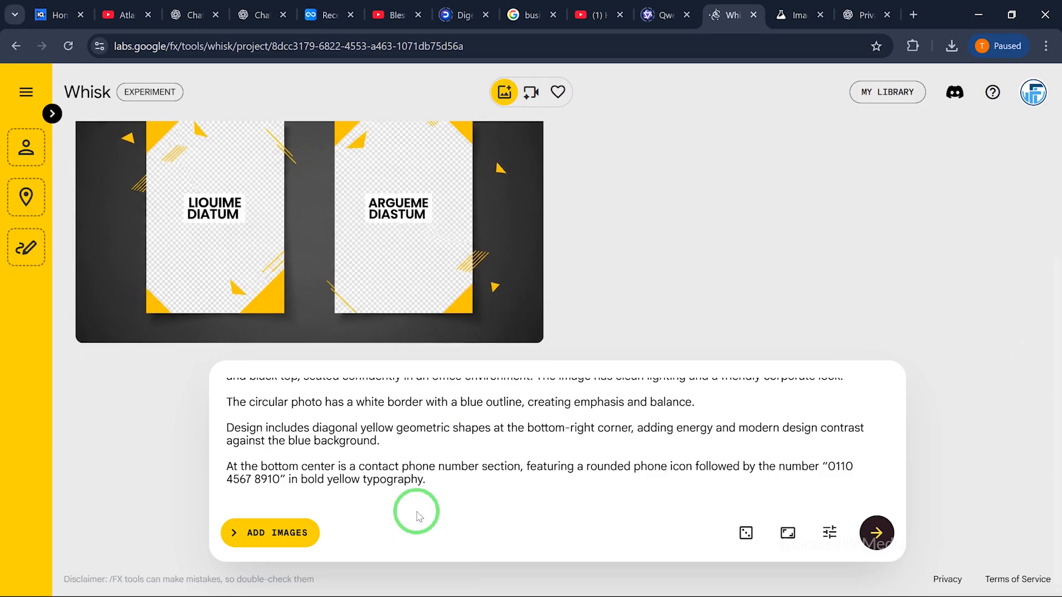
click(276, 533)
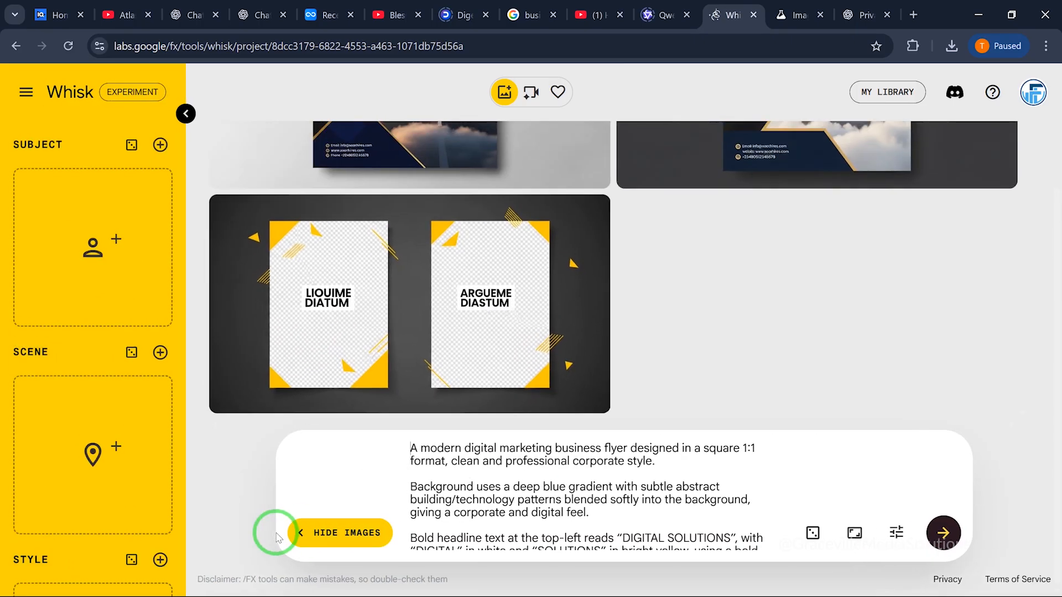
mouse_move(52, 236)
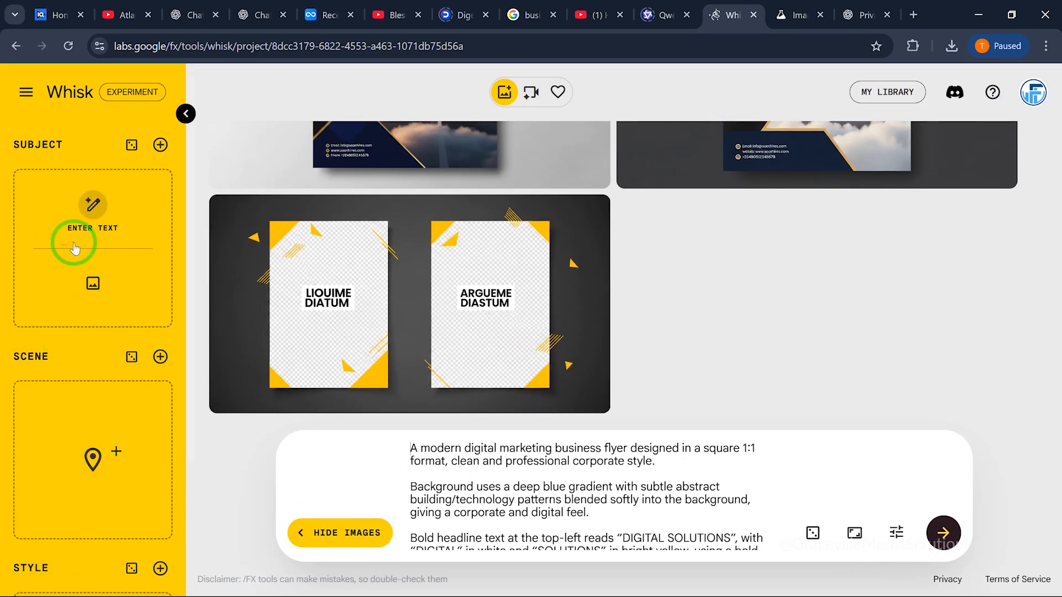
click(94, 275)
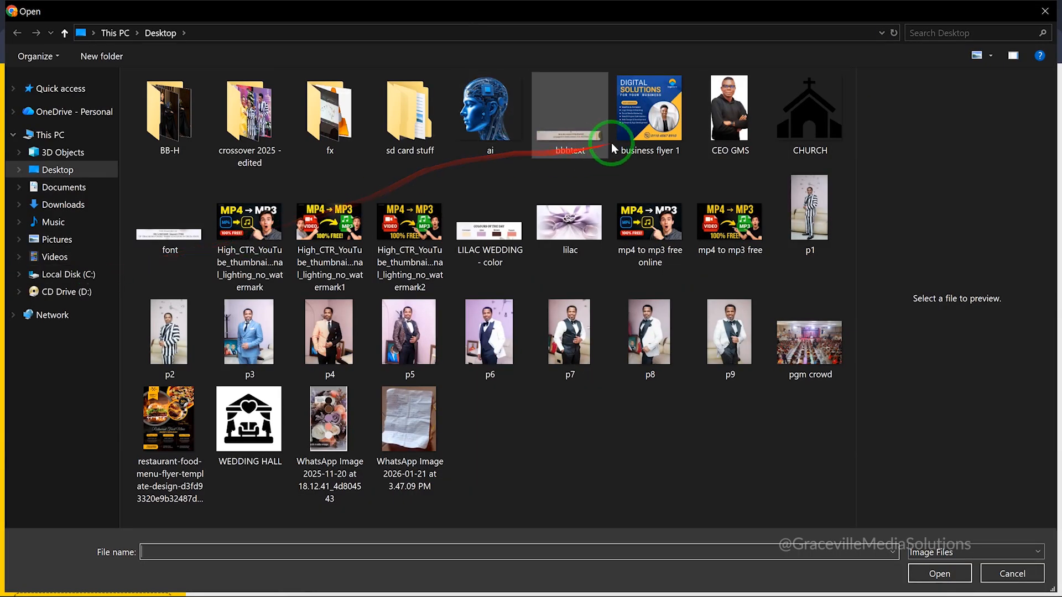
double_click(651, 119)
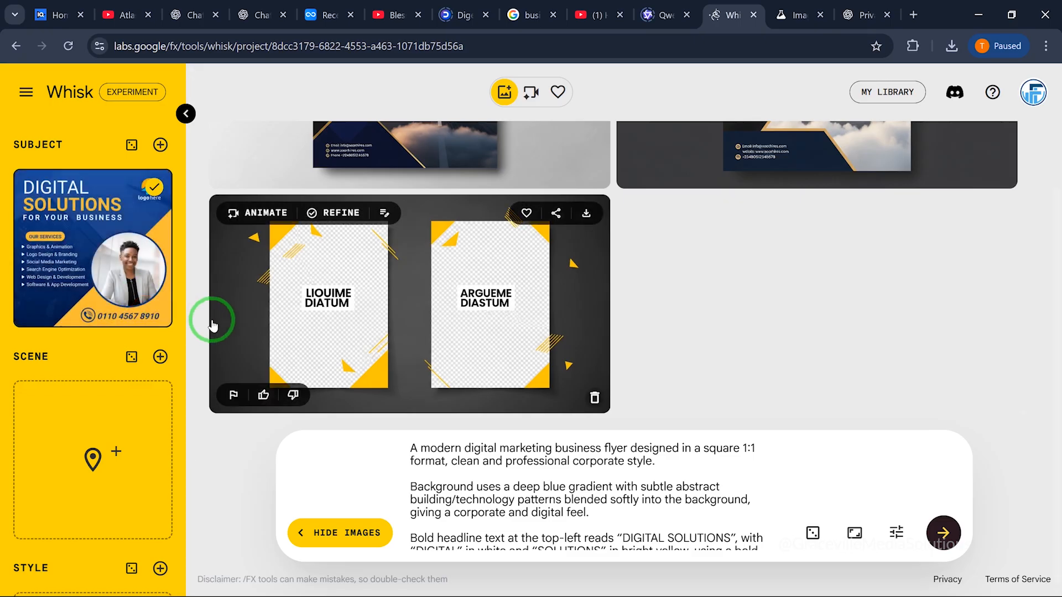
click(942, 533)
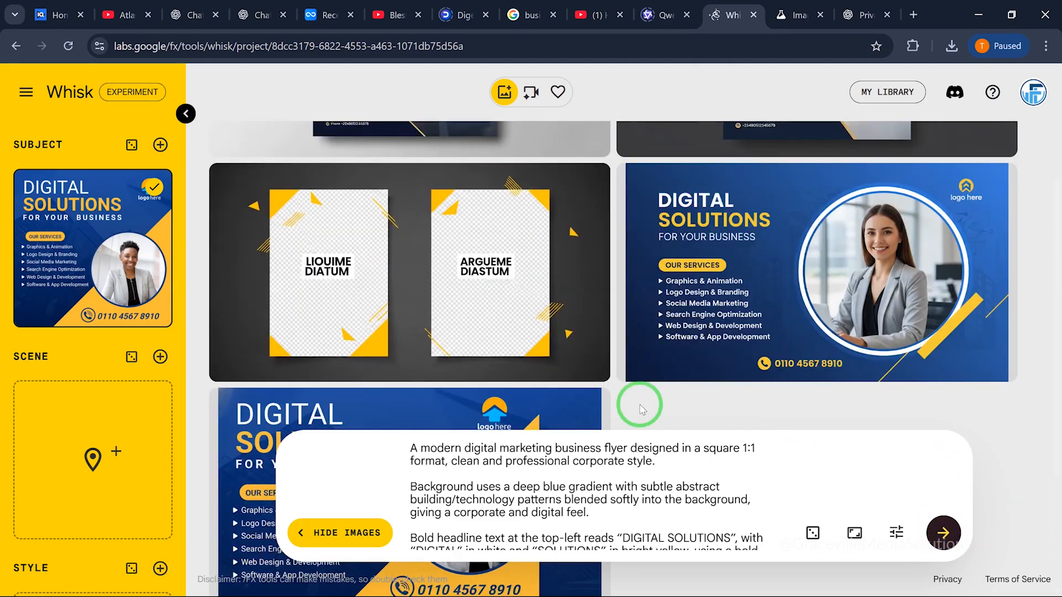
Step: Examine the two new Digital Solutions flyers in Whisk, opening each one enlarged for comparison
scroll(644, 401, down, 4)
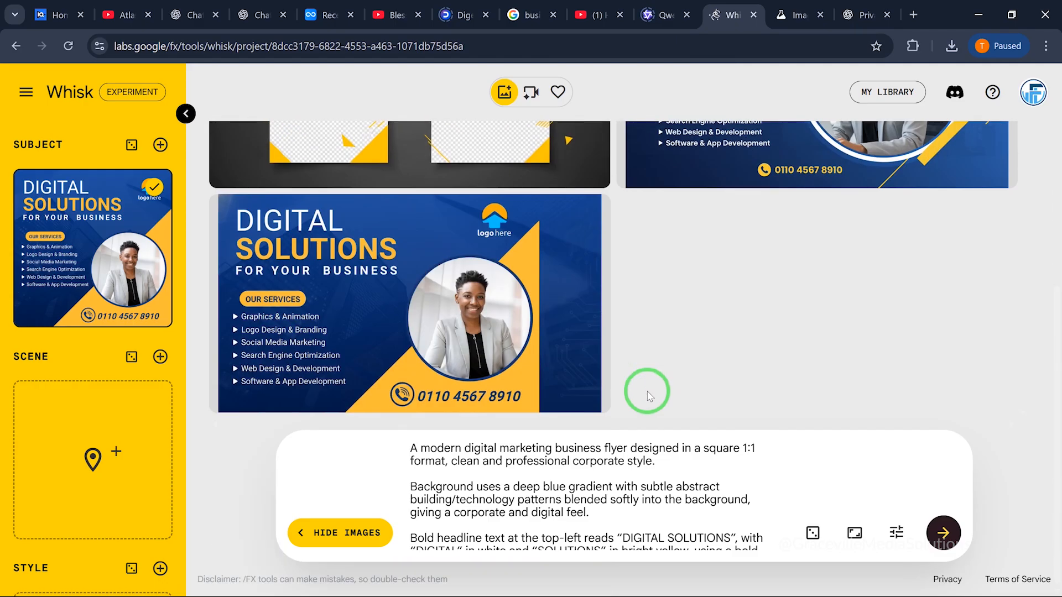
click(459, 305)
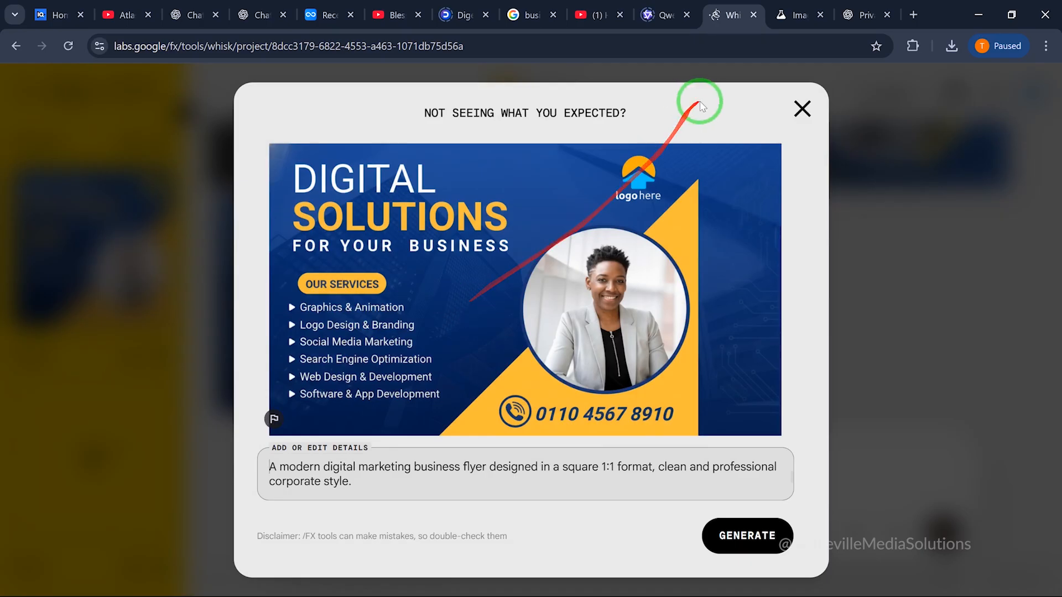
click(804, 108)
scroll(679, 244, up, 2)
click(758, 215)
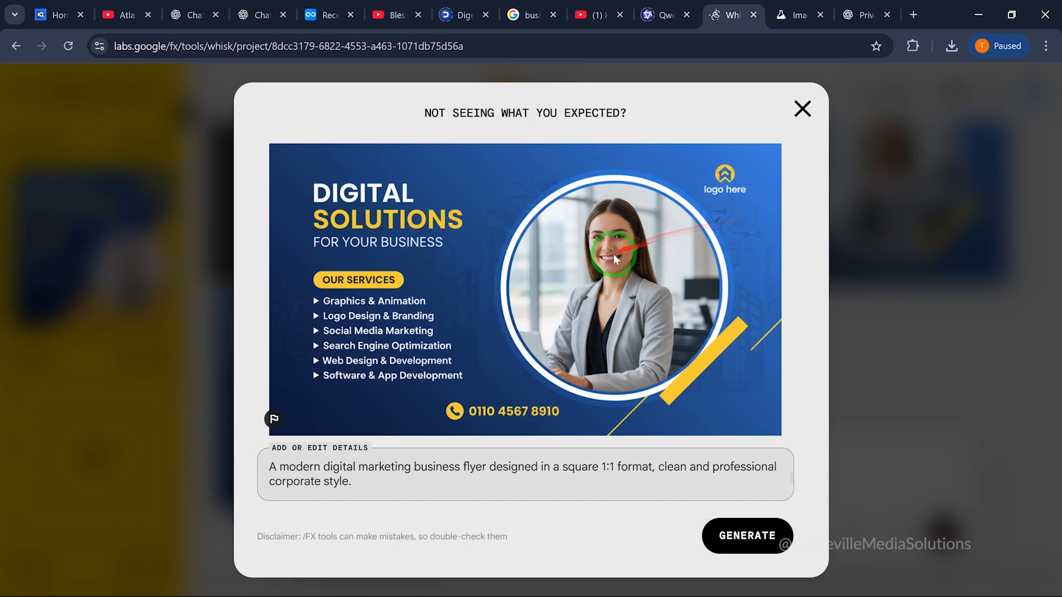
click(803, 109)
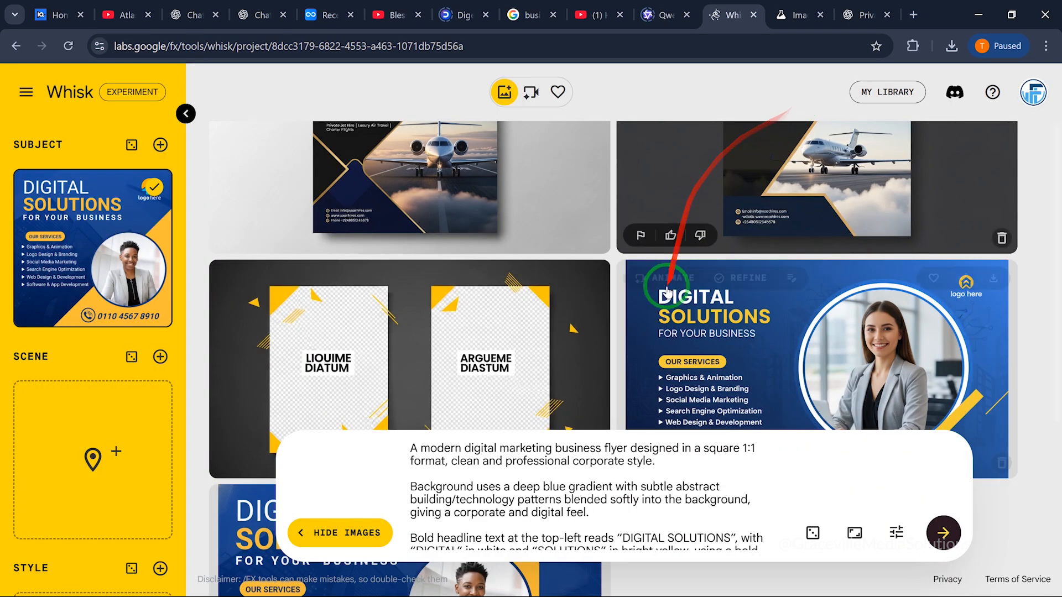
scroll(649, 366, down, 5)
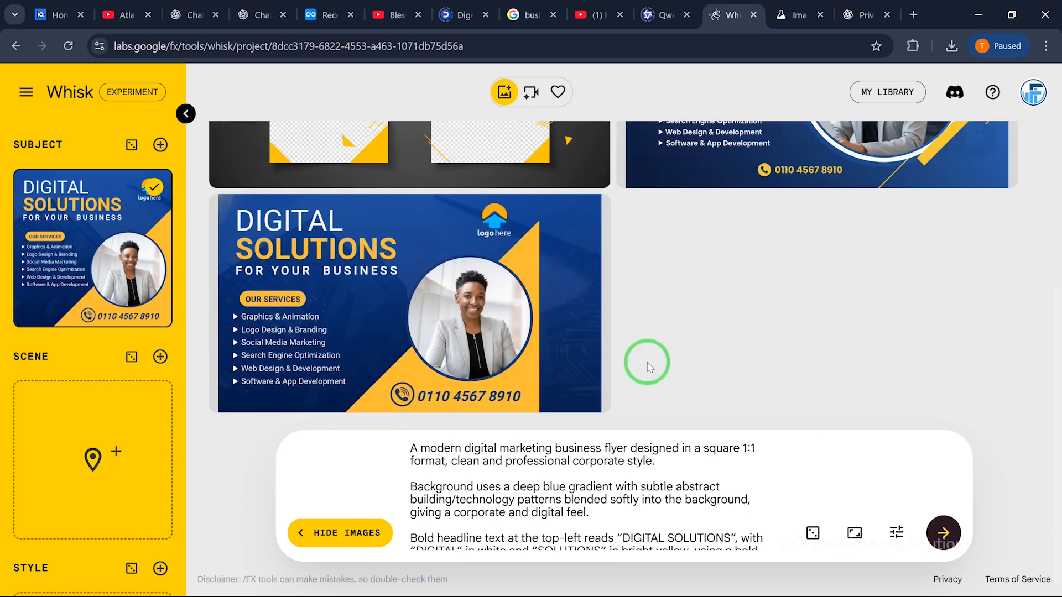
scroll(649, 365, up, 5)
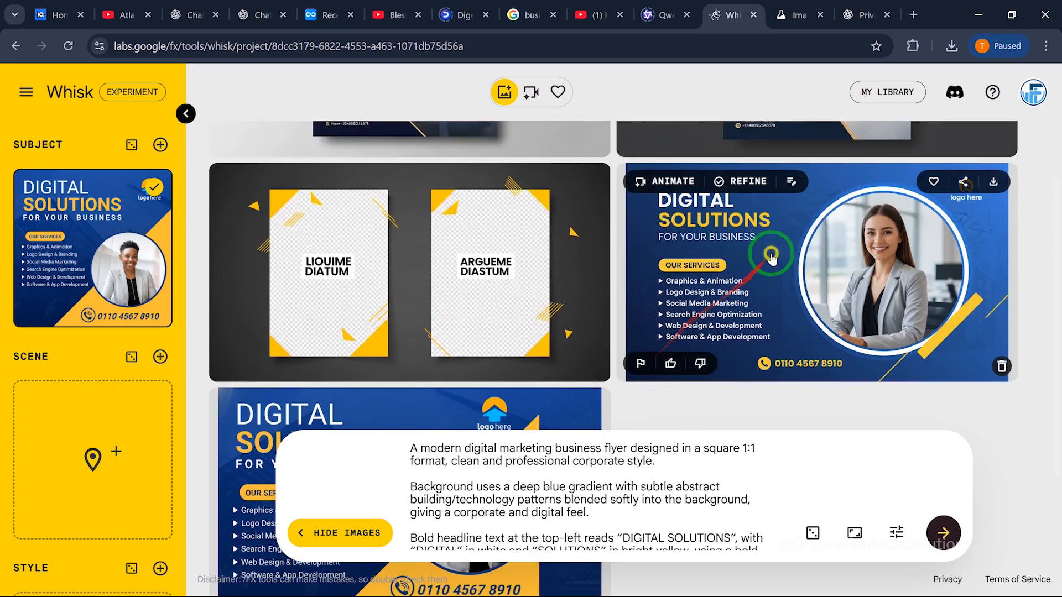
click(771, 253)
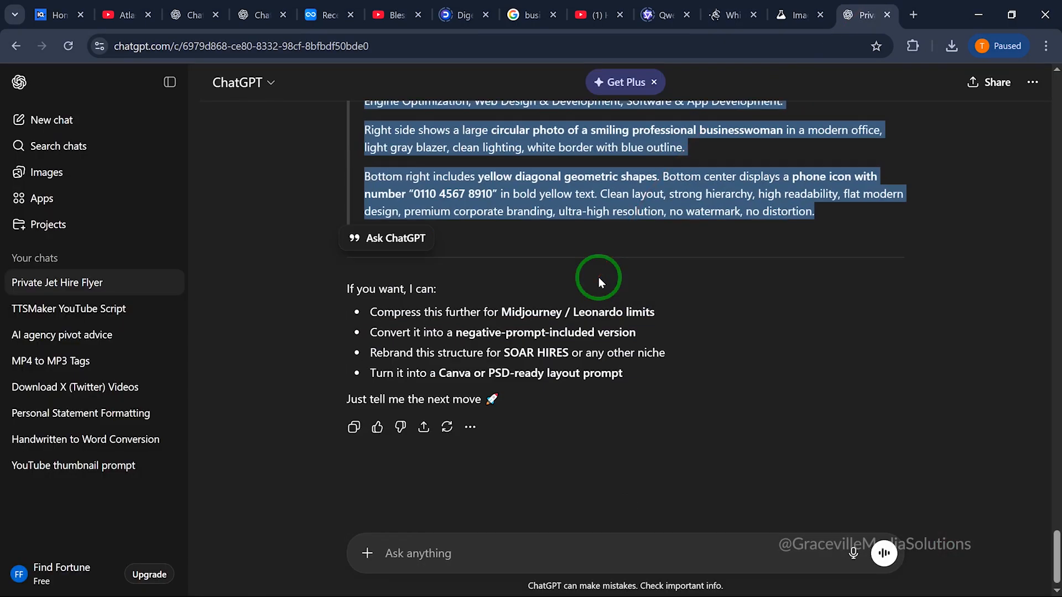
Step: Switch to the ChatGPT chat, find the Digital Solutions flyer it generated, and open it enlarged
scroll(598, 277, up, 12)
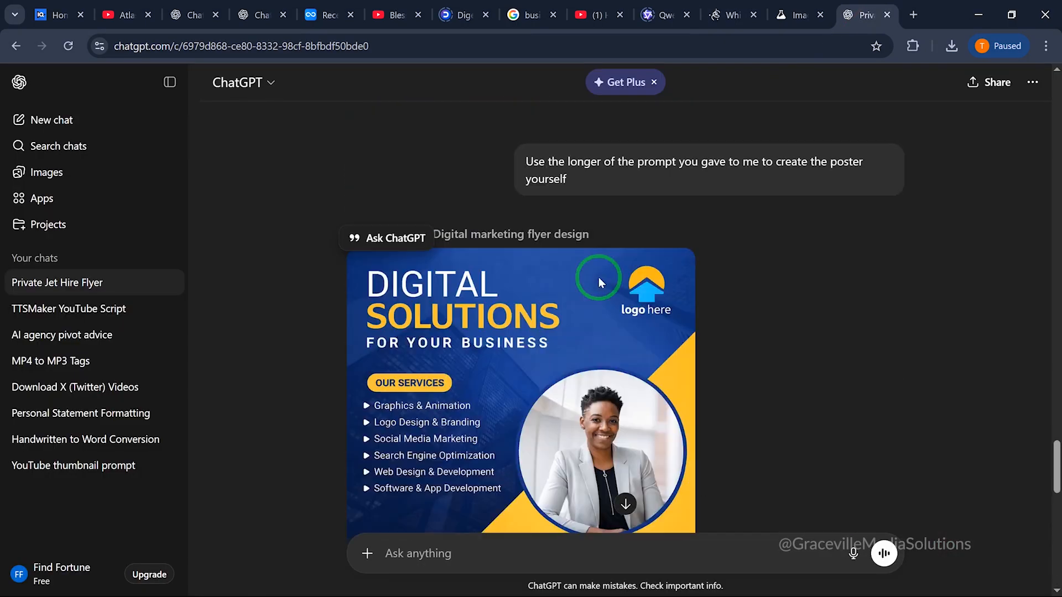
scroll(598, 278, down, 4)
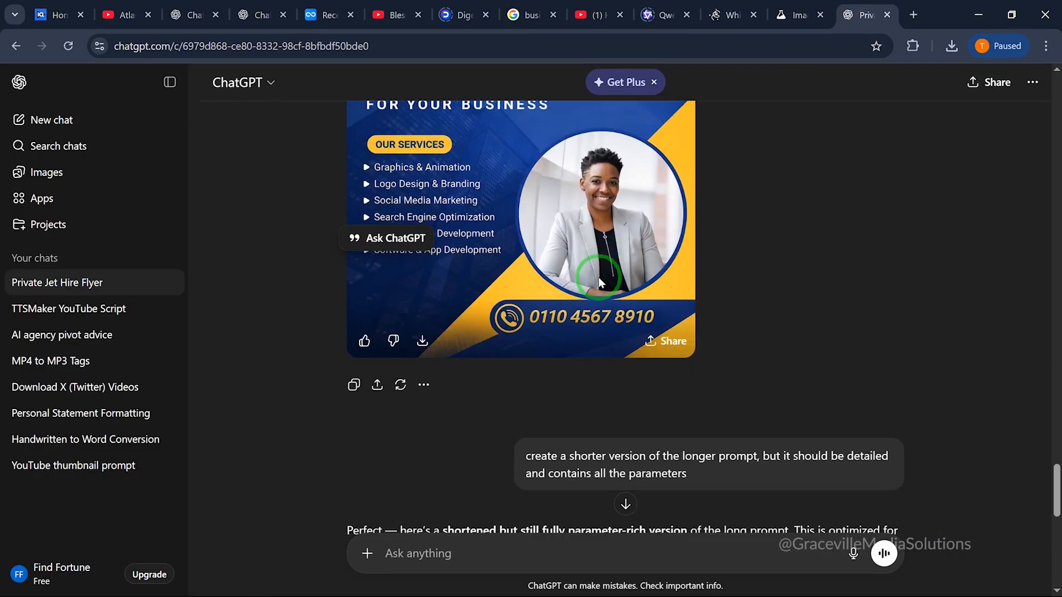
click(565, 260)
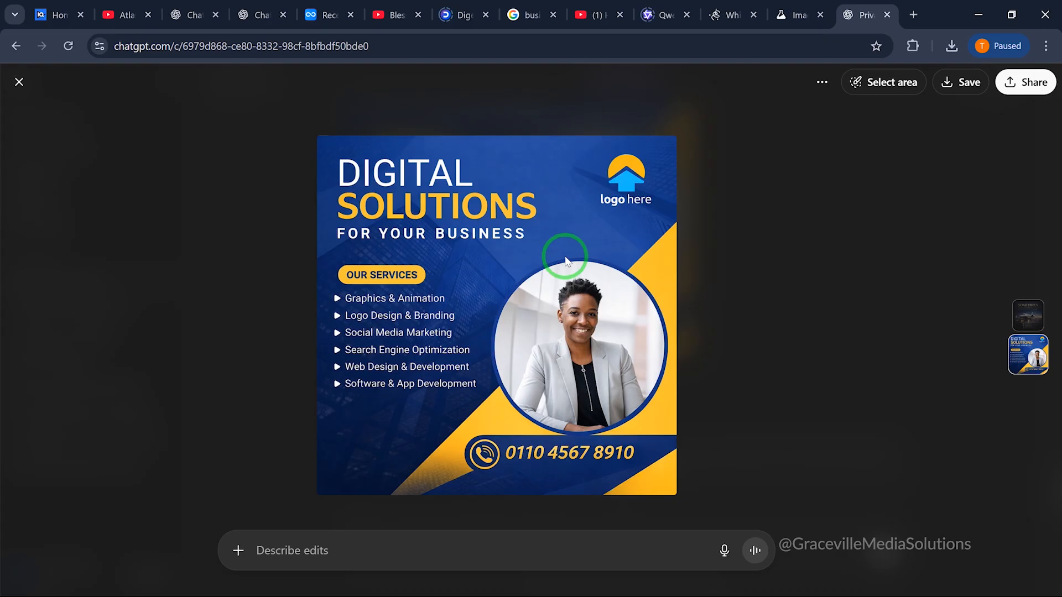
Step: Compare the Digital Solutions flyers across Whisk, ImageFX and ChatGPT, ending on ChatGPT's enlarged version
click(724, 14)
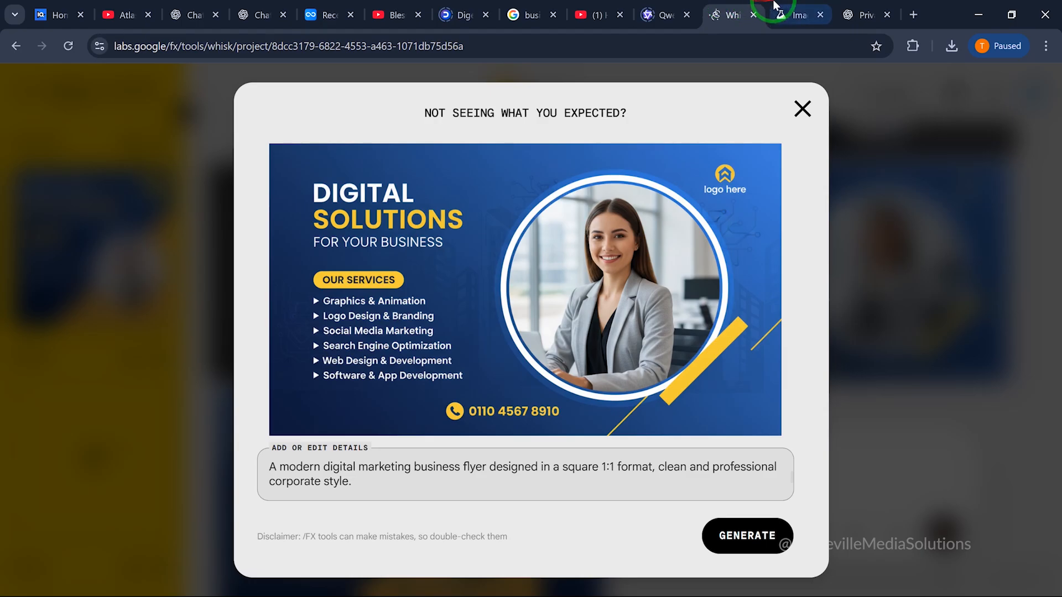
click(789, 9)
click(858, 8)
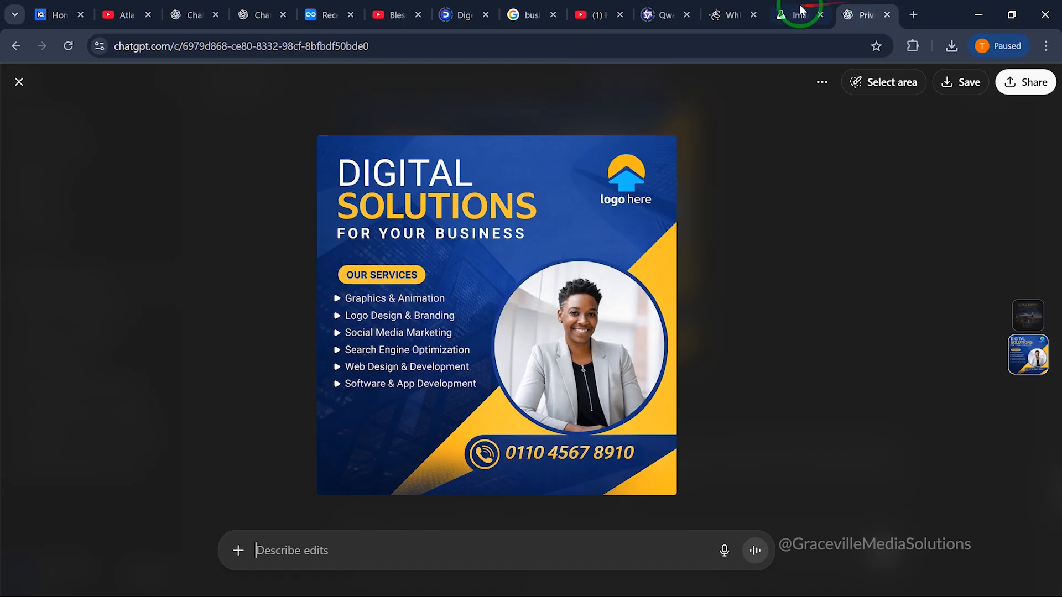
click(744, 3)
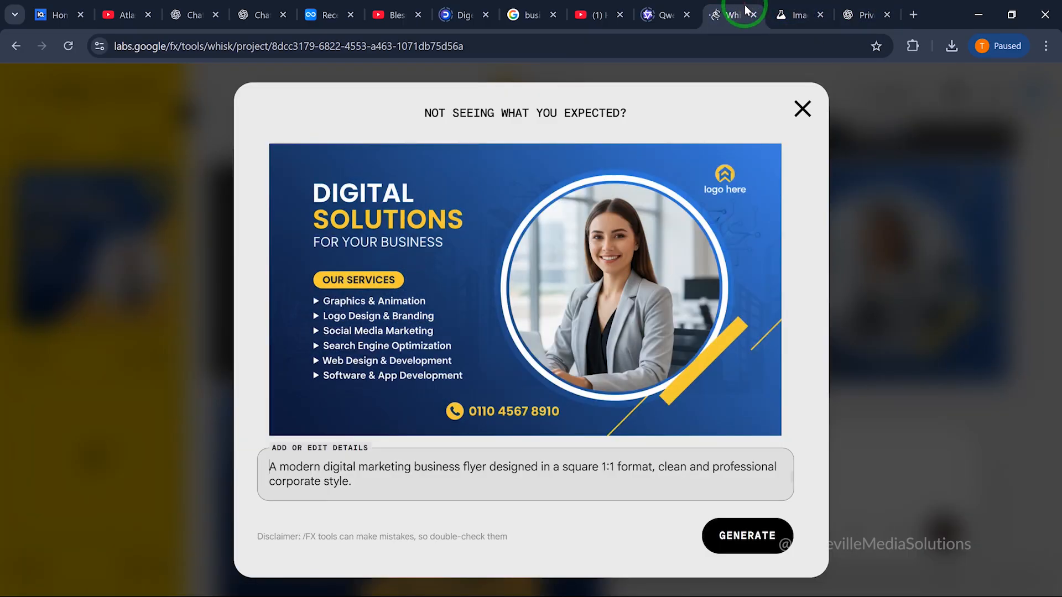
click(797, 8)
click(860, 5)
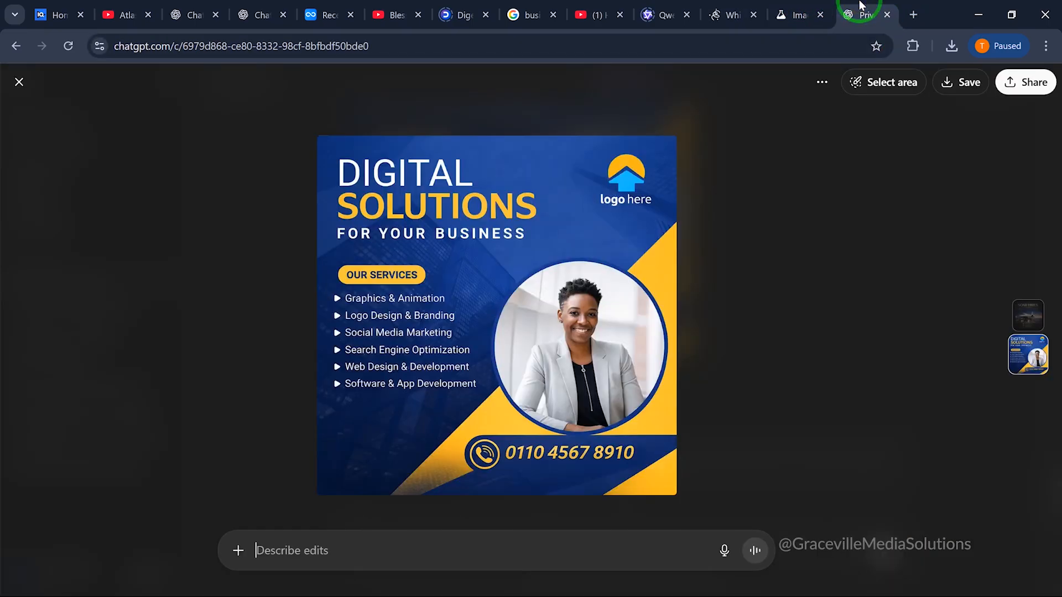